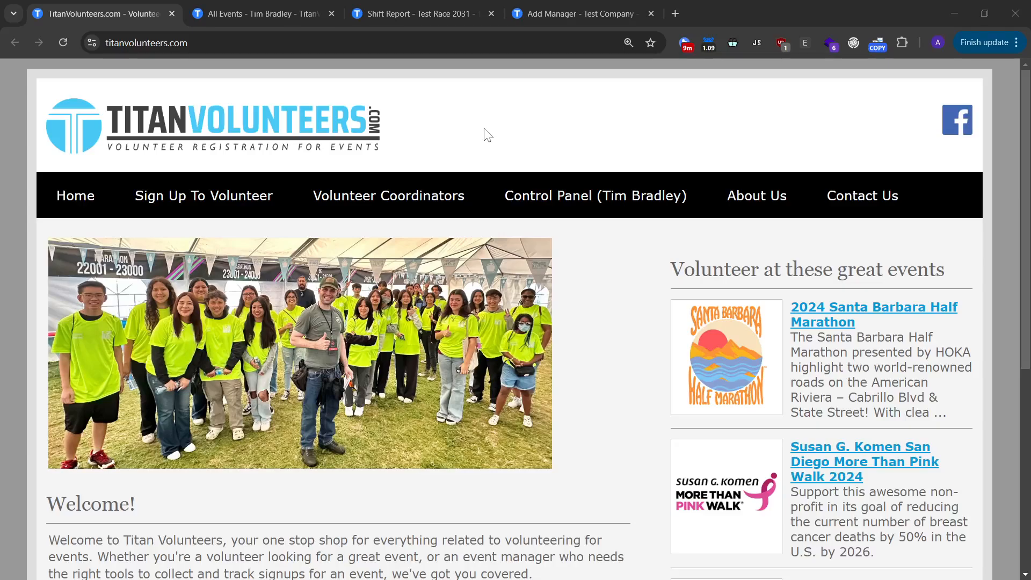
Open the company's control panel and examine the event dates and draft statuses in the 2025 event report.
{"action": "left_click", "coordinate": [579, 200]}
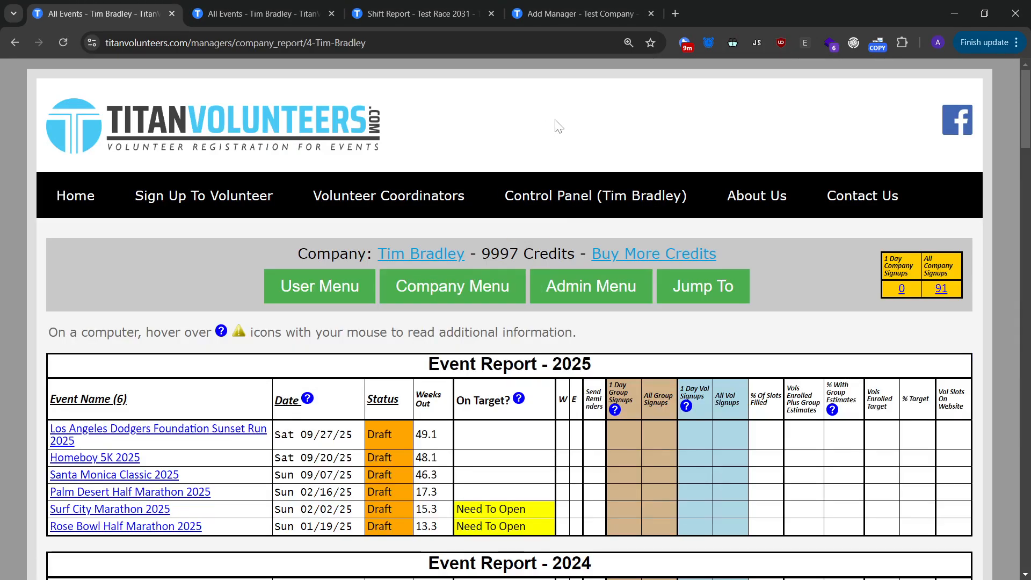
{"action": "scroll", "coordinate": [854, 327], "scroll_direction": "down", "scroll_amount": 1}
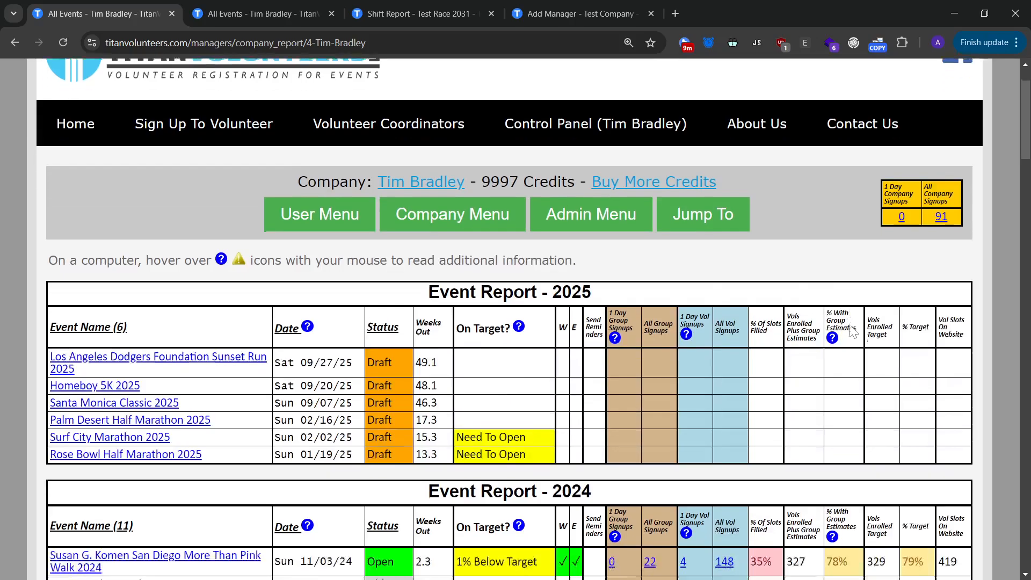
{"action": "scroll", "coordinate": [854, 329], "scroll_direction": "down", "scroll_amount": 2}
{"action": "scroll", "coordinate": [854, 329], "scroll_direction": "up", "scroll_amount": 2}
{"action": "scroll", "coordinate": [839, 326], "scroll_direction": "down", "scroll_amount": 1}
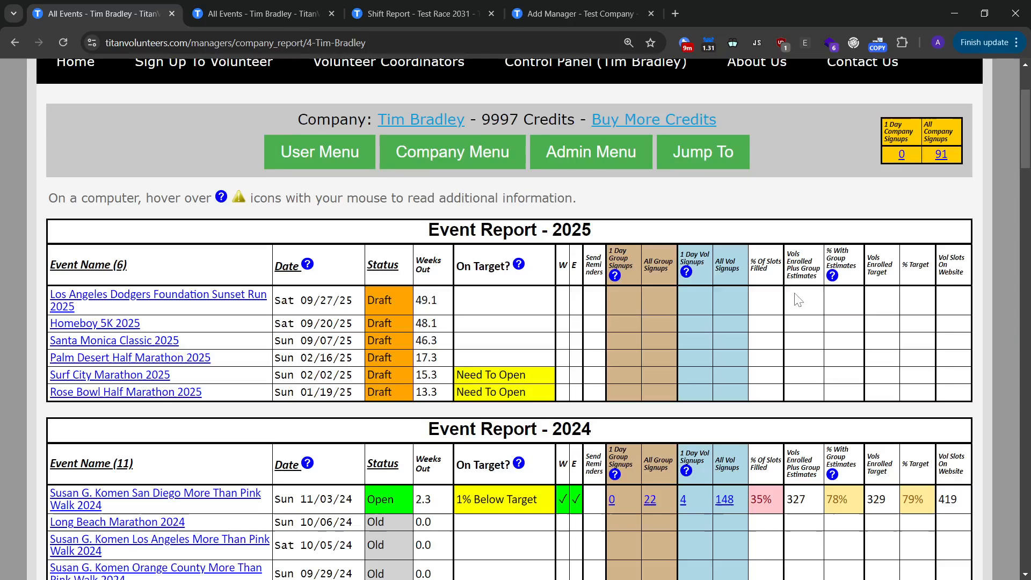
{"action": "scroll", "coordinate": [799, 300], "scroll_direction": "down", "scroll_amount": 1}
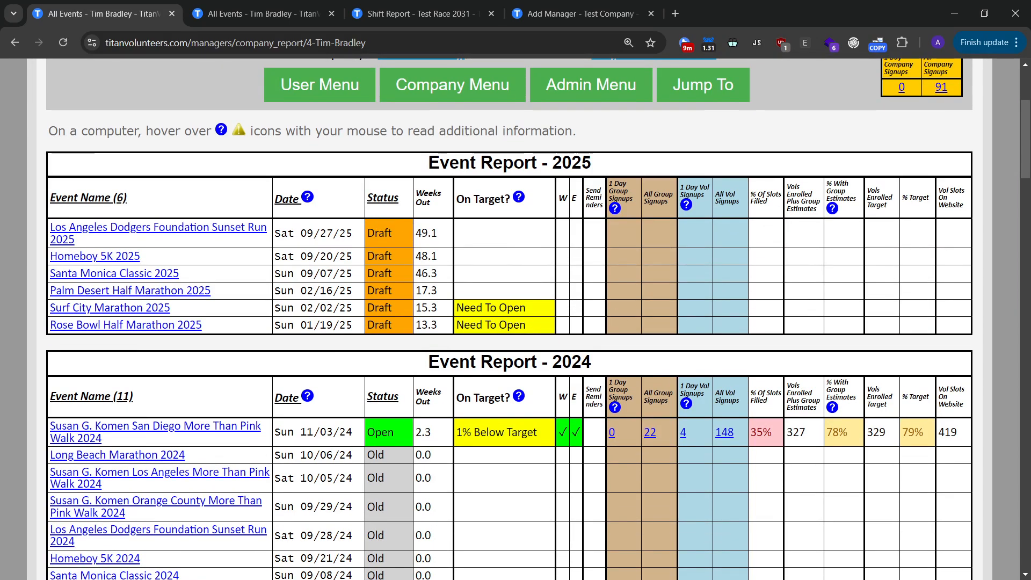
{"action": "left_click_drag", "start_coordinate": [422, 234], "coordinate": [439, 235]}
{"action": "left_click", "coordinate": [440, 234]}
{"action": "left_click_drag", "start_coordinate": [327, 234], "coordinate": [280, 234]}
{"action": "left_click", "coordinate": [535, 316]}
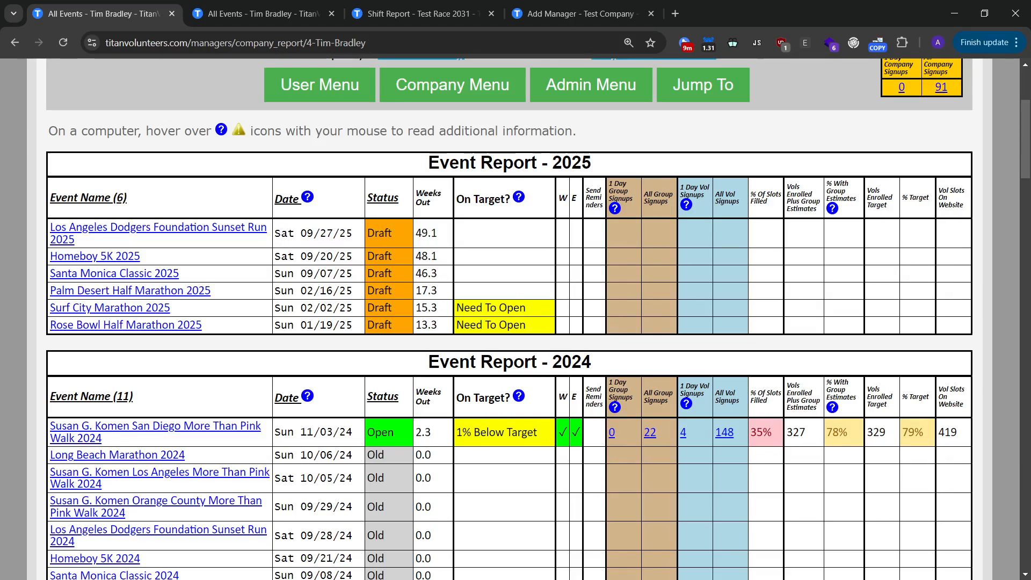
Examine the On Target status of the Susan G. Komen San Diego More Than Pink Walk in the 2024 event report.
{"action": "scroll", "coordinate": [526, 314], "scroll_direction": "down", "scroll_amount": 2}
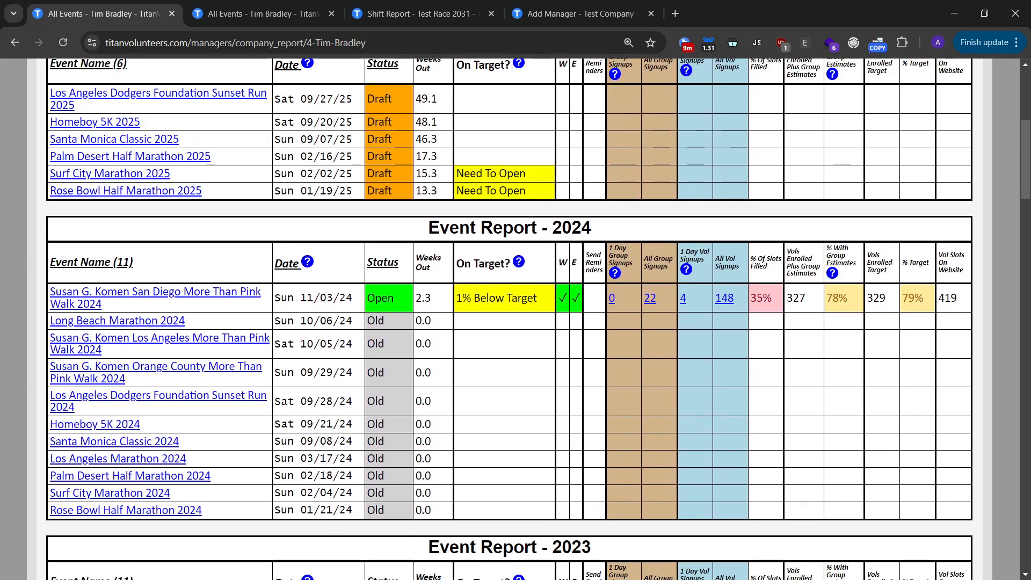
{"action": "scroll", "coordinate": [502, 357], "scroll_direction": "up", "scroll_amount": 2}
{"action": "scroll", "coordinate": [502, 357], "scroll_direction": "down", "scroll_amount": 2}
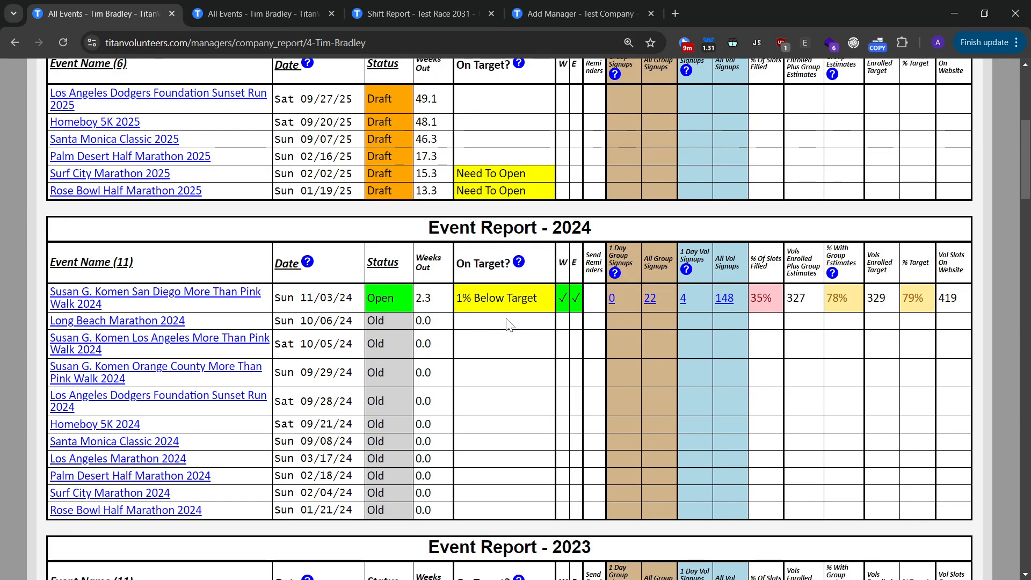
{"action": "mouse_move", "coordinate": [480, 298]}
{"action": "left_mouse_down"}
{"action": "mouse_move", "coordinate": [527, 299]}
{"action": "mouse_move", "coordinate": [474, 299]}
{"action": "left_mouse_up"}
{"action": "left_click", "coordinate": [480, 311]}
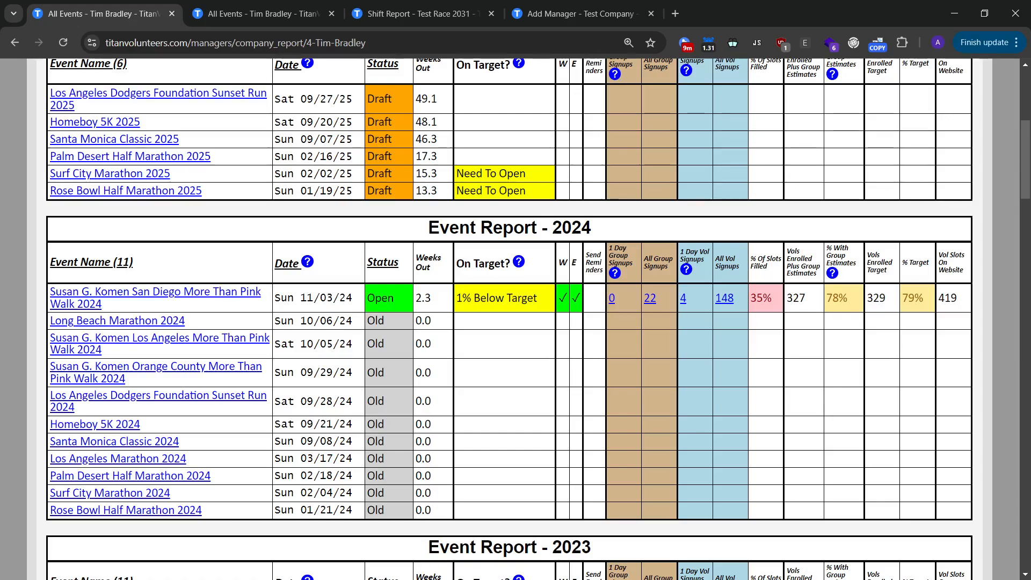
{"action": "mouse_move", "coordinate": [565, 274]}
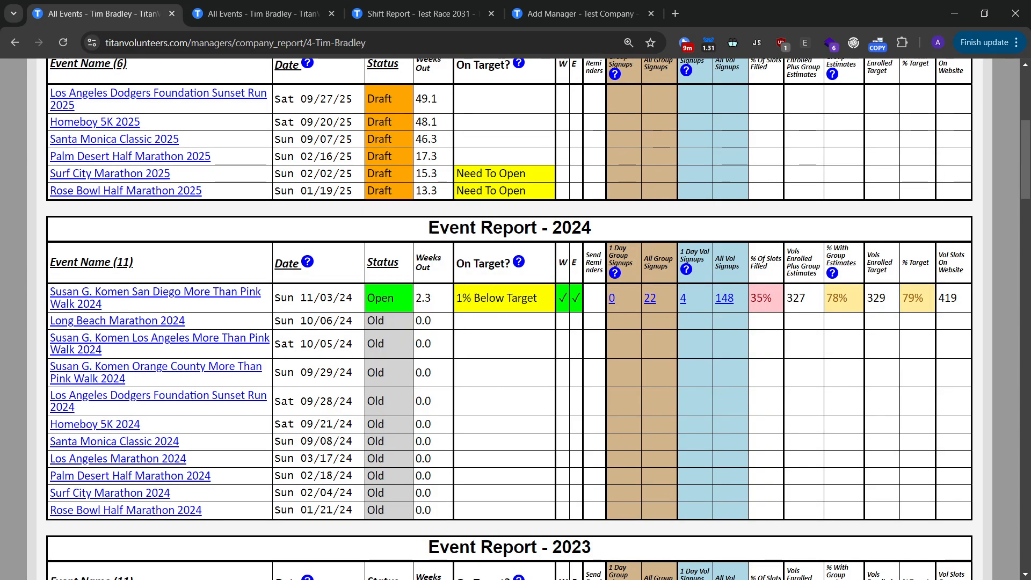
Review the dates of the old events in the 2024 report and compare them with the open event's target status.
{"action": "left_click_drag", "start_coordinate": [353, 423], "coordinate": [287, 322]}
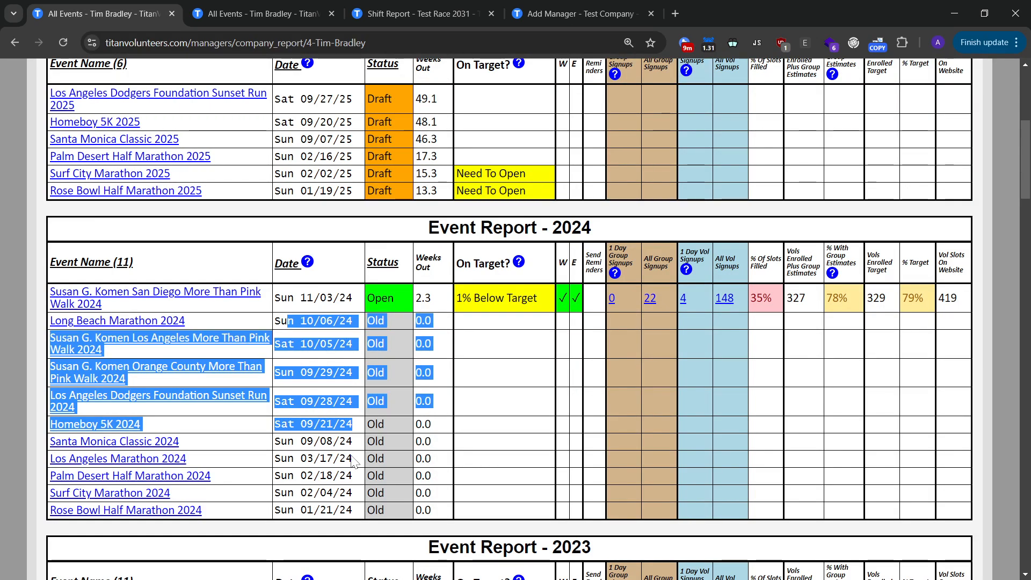
{"action": "left_click_drag", "start_coordinate": [352, 441], "coordinate": [280, 331]}
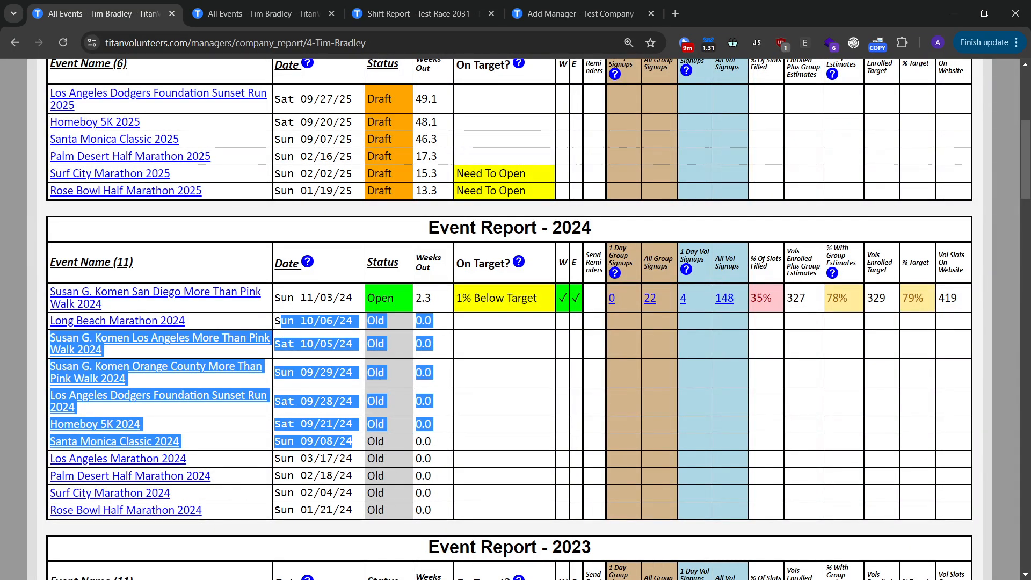
{"action": "left_click", "coordinate": [285, 331]}
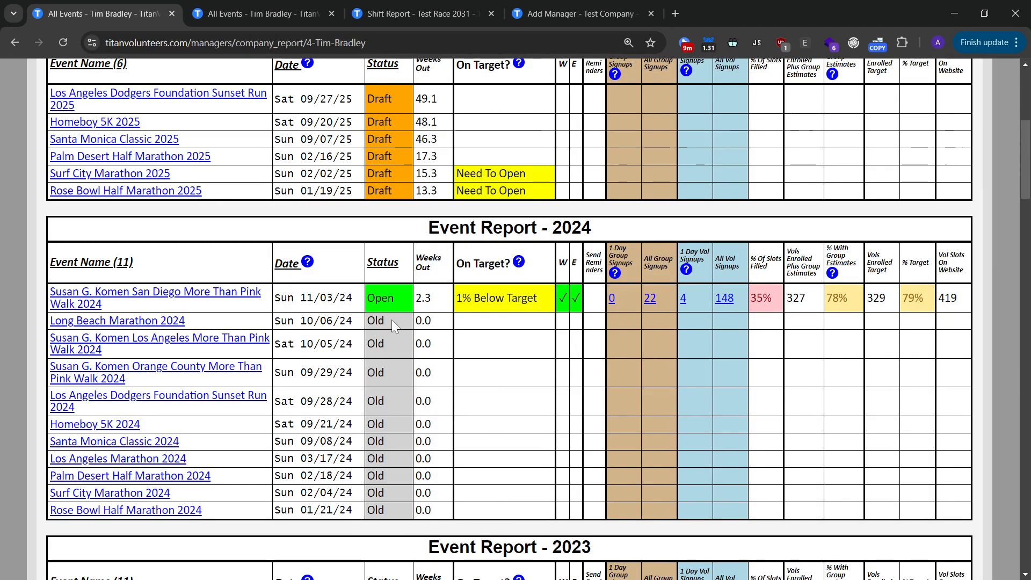
{"action": "left_click_drag", "start_coordinate": [474, 298], "coordinate": [527, 299]}
{"action": "left_click", "coordinate": [469, 302]}
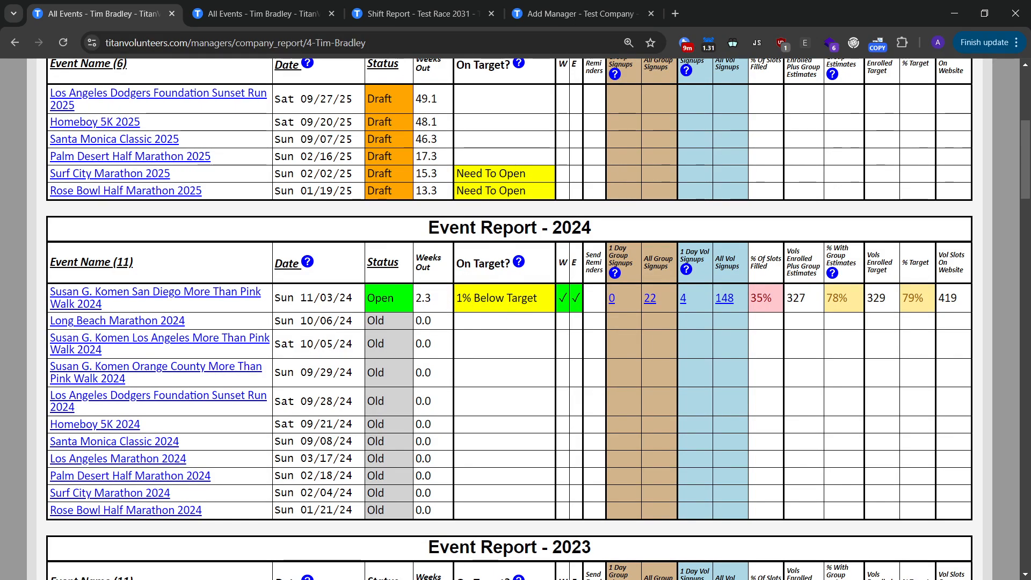
{"action": "mouse_move", "coordinate": [321, 322]}
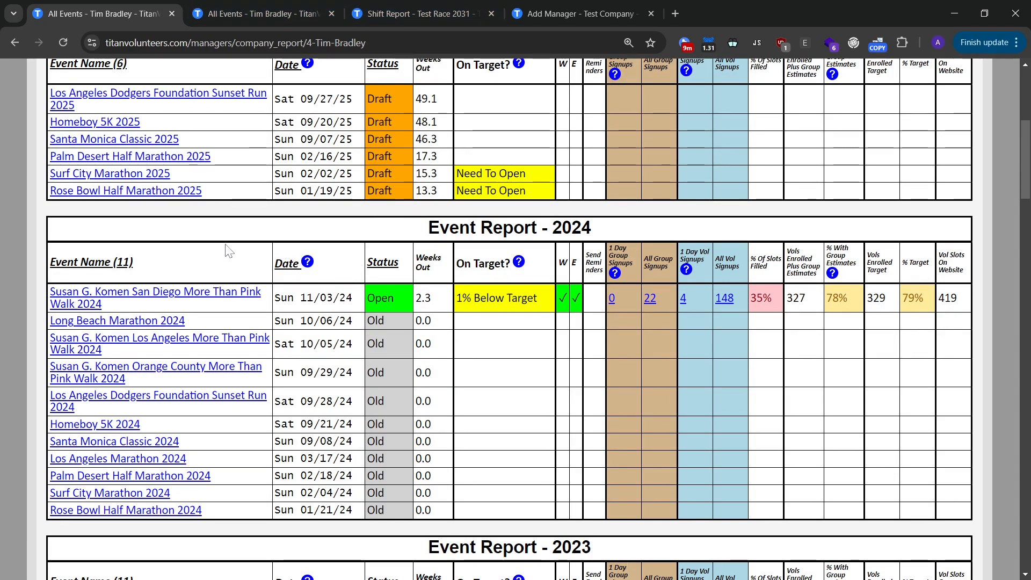
{"action": "scroll", "coordinate": [369, 251], "scroll_direction": "up", "scroll_amount": 1}
{"action": "scroll", "coordinate": [369, 251], "scroll_direction": "up", "scroll_amount": 5}
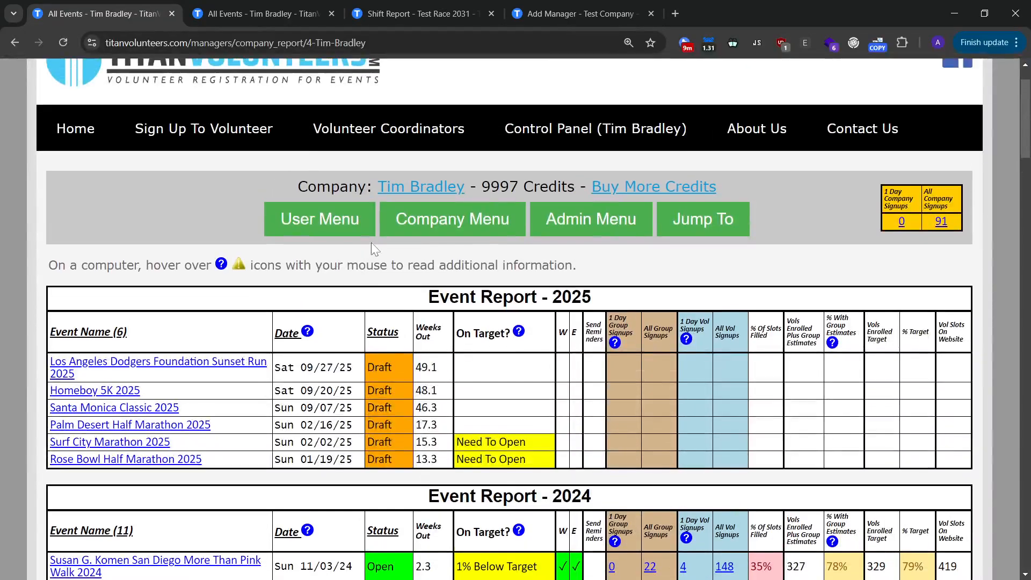
Switch to the Test Race 2031 shift report and review the Test 1 shift's date, time and check-in location.
{"action": "left_click", "coordinate": [425, 13]}
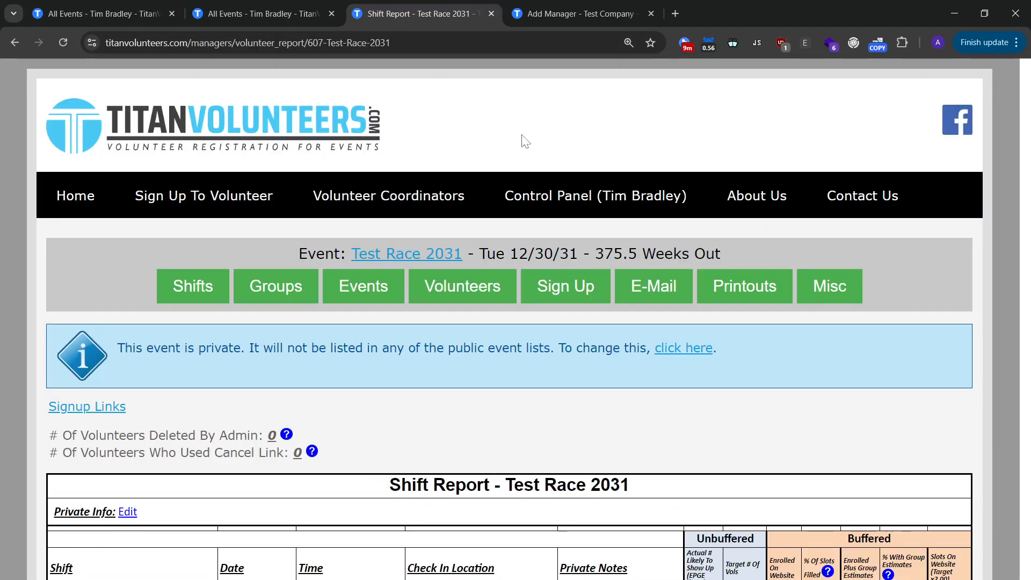
{"action": "scroll", "coordinate": [543, 161], "scroll_direction": "down", "scroll_amount": 1}
{"action": "mouse_move", "coordinate": [548, 223]}
{"action": "scroll", "coordinate": [396, 310], "scroll_direction": "down", "scroll_amount": 3}
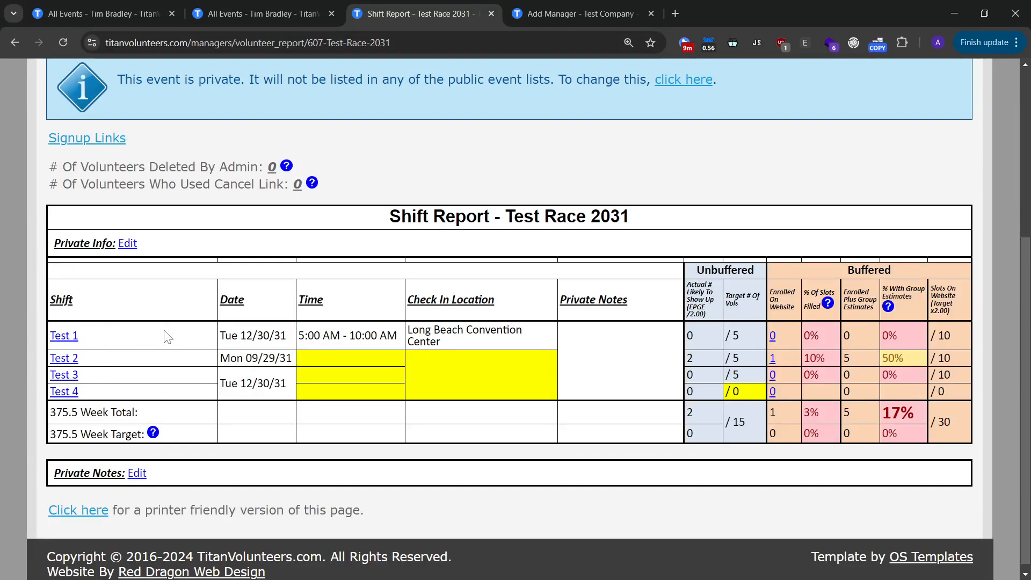
{"action": "left_click_drag", "start_coordinate": [221, 336], "coordinate": [449, 352]}
{"action": "left_click", "coordinate": [449, 352]}
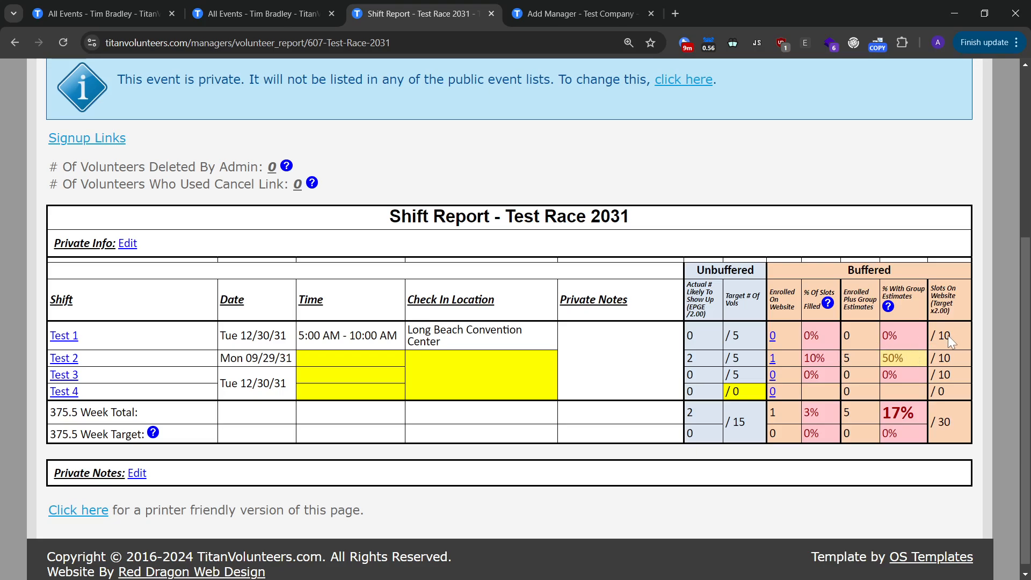
Examine the Test 1 shift's unbuffered and buffered volunteer figures, including its percentage of slots filled.
{"action": "left_click_drag", "start_coordinate": [958, 338], "coordinate": [707, 341]}
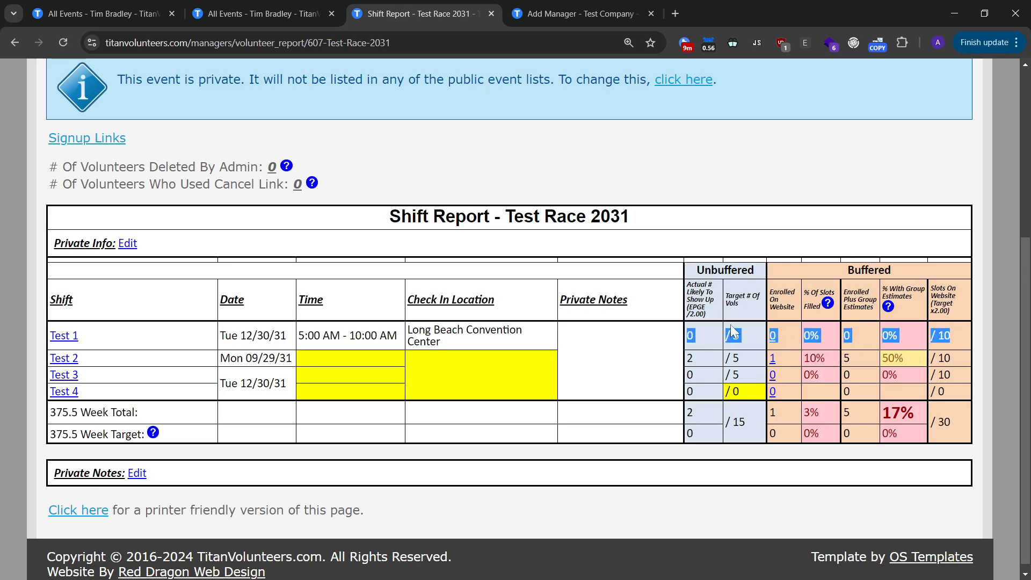
{"action": "left_click", "coordinate": [751, 314]}
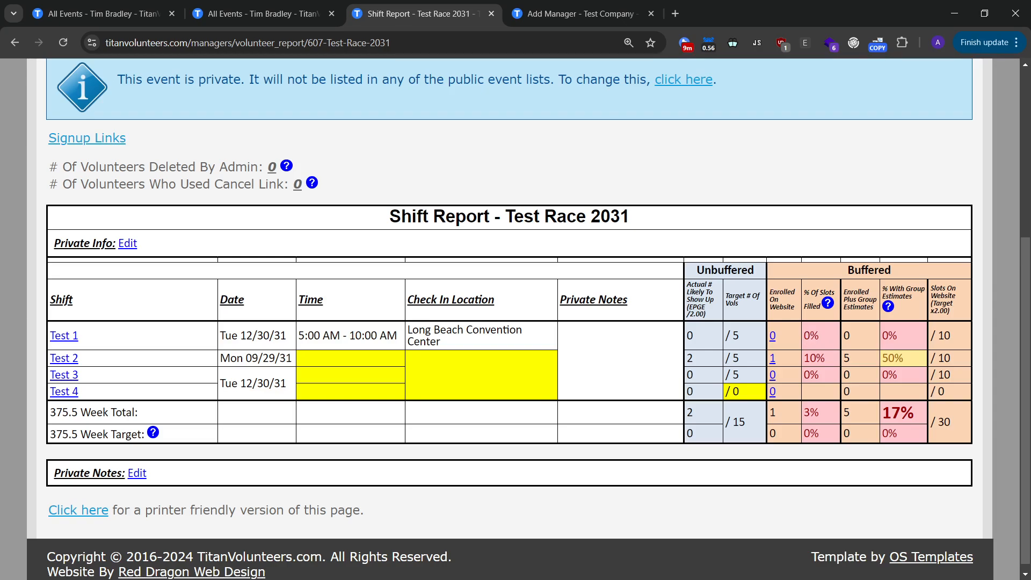
{"action": "double_click", "coordinate": [824, 342]}
{"action": "left_click", "coordinate": [803, 345]}
{"action": "left_click_drag", "start_coordinate": [820, 335], "coordinate": [804, 335]}
{"action": "left_click", "coordinate": [805, 336]}
Open the E-Mail Group Reminders page for Test Race 2031 and review its reminder frequency and recipient criteria.
{"action": "scroll", "coordinate": [613, 341], "scroll_direction": "up", "scroll_amount": 3}
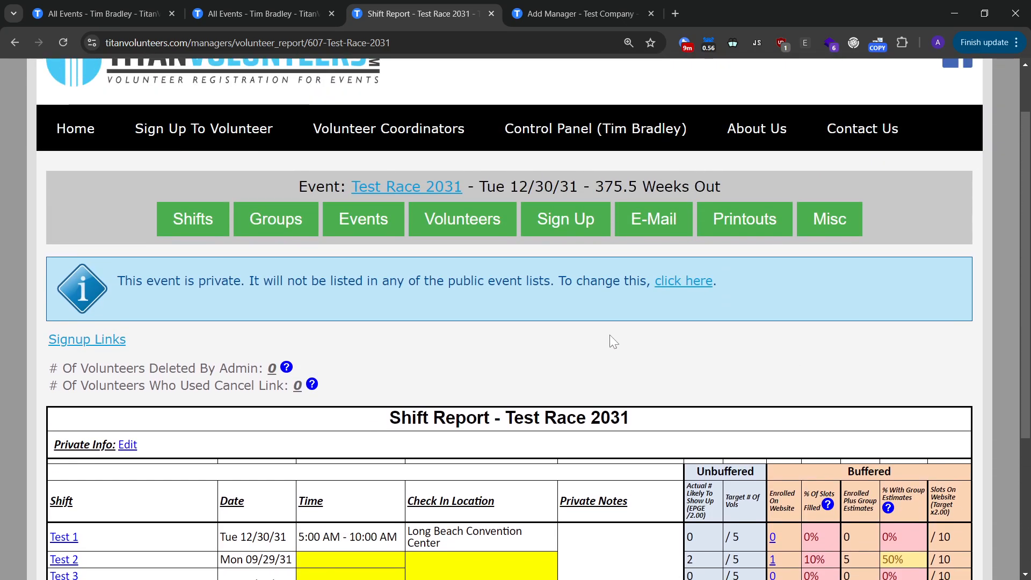
{"action": "mouse_move", "coordinate": [311, 239]}
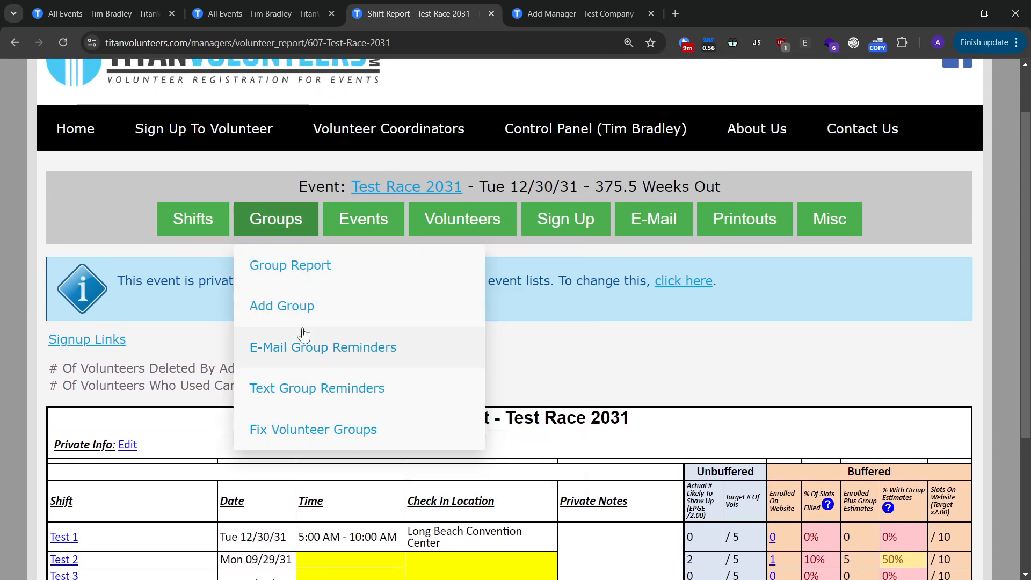
{"action": "left_click", "coordinate": [310, 348]}
{"action": "scroll", "coordinate": [431, 378], "scroll_direction": "down", "scroll_amount": 2}
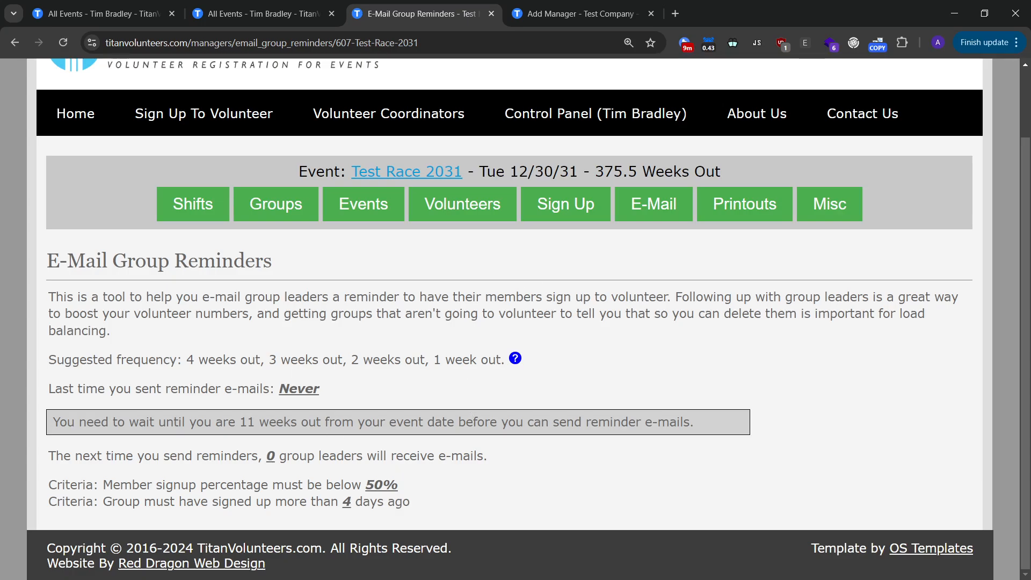
Open Test Race 2031's public individual sign-up page and read the event info, including the age note under Additional Info.
{"action": "mouse_move", "coordinate": [568, 224]}
{"action": "left_click", "coordinate": [559, 249]}
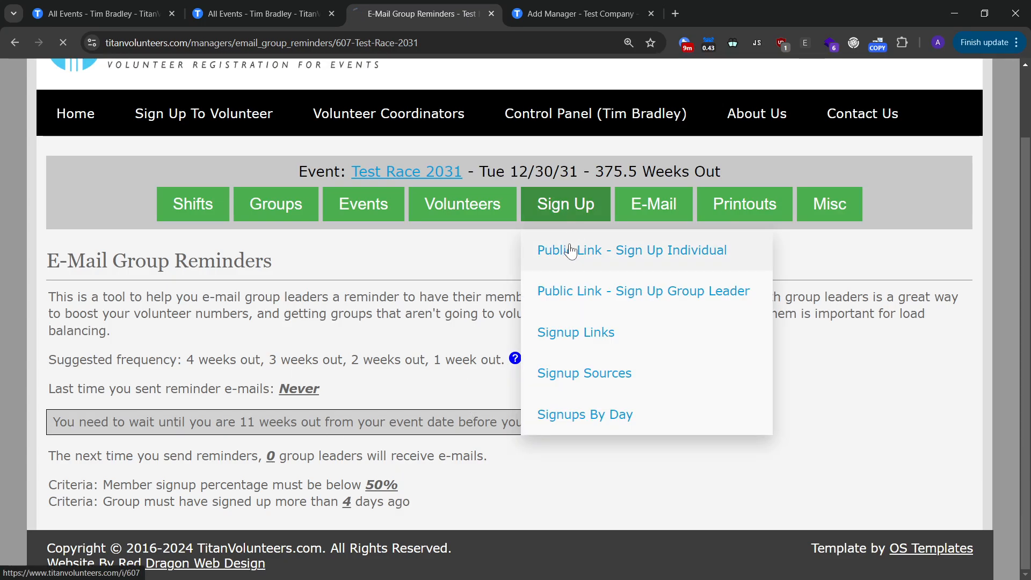
{"action": "scroll", "coordinate": [94, 344], "scroll_direction": "down", "scroll_amount": 1}
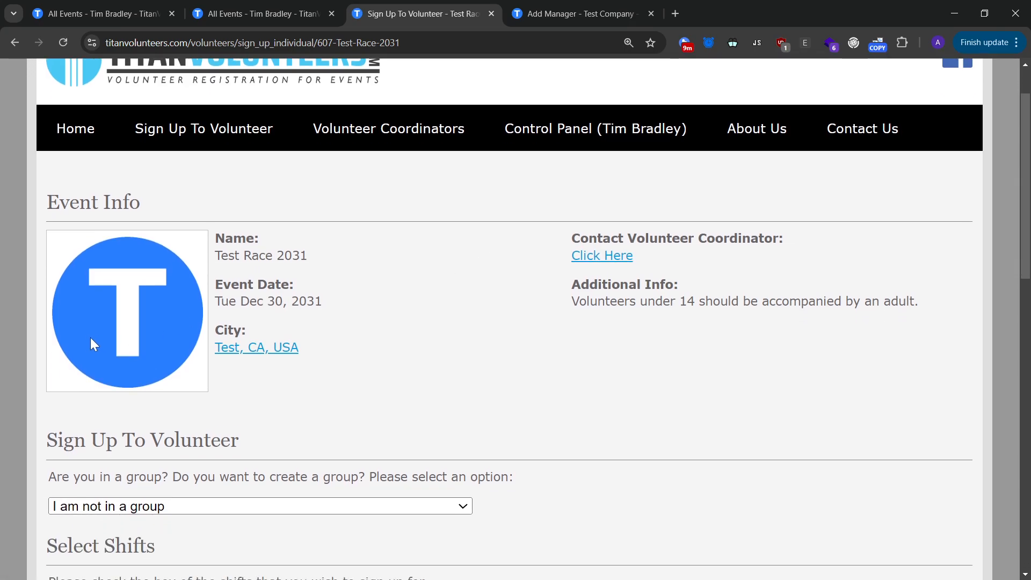
{"action": "scroll", "coordinate": [433, 315], "scroll_direction": "down", "scroll_amount": 2}
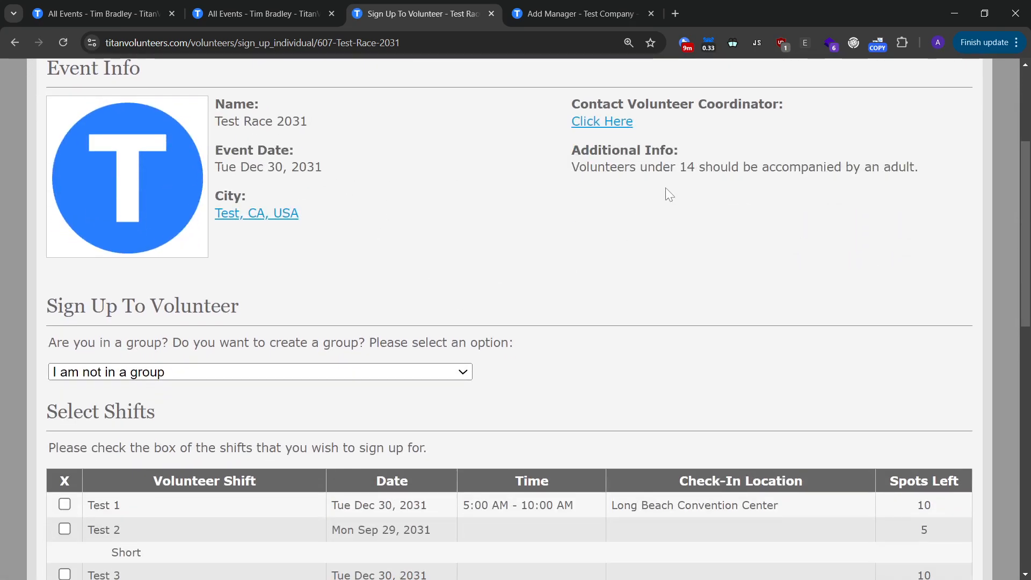
{"action": "left_click_drag", "start_coordinate": [617, 167], "coordinate": [861, 177]}
{"action": "left_click", "coordinate": [758, 215]}
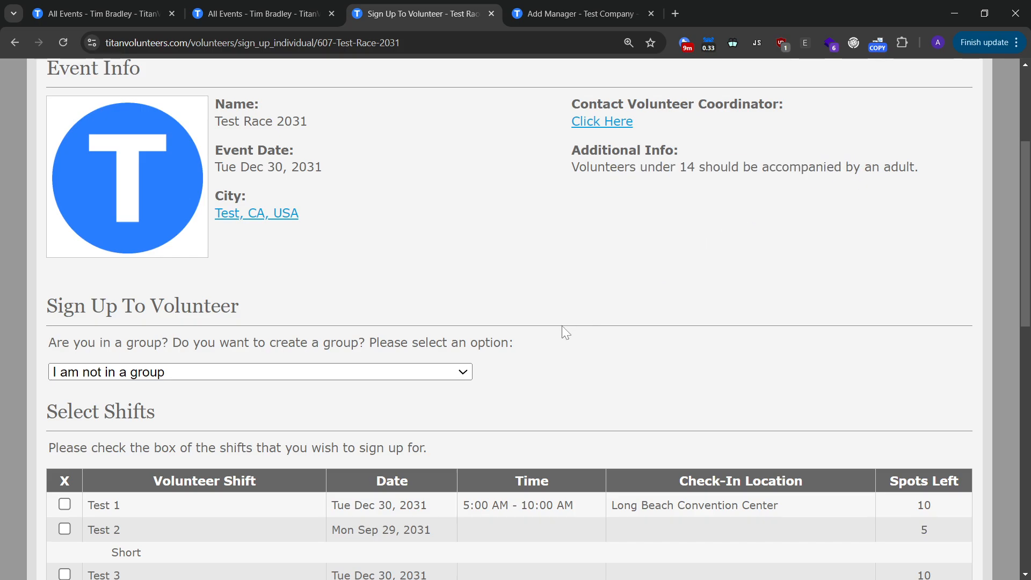
Review the group membership options on the sign-up form and choose "I am not in a group".
{"action": "scroll", "coordinate": [537, 312], "scroll_direction": "down", "scroll_amount": 1}
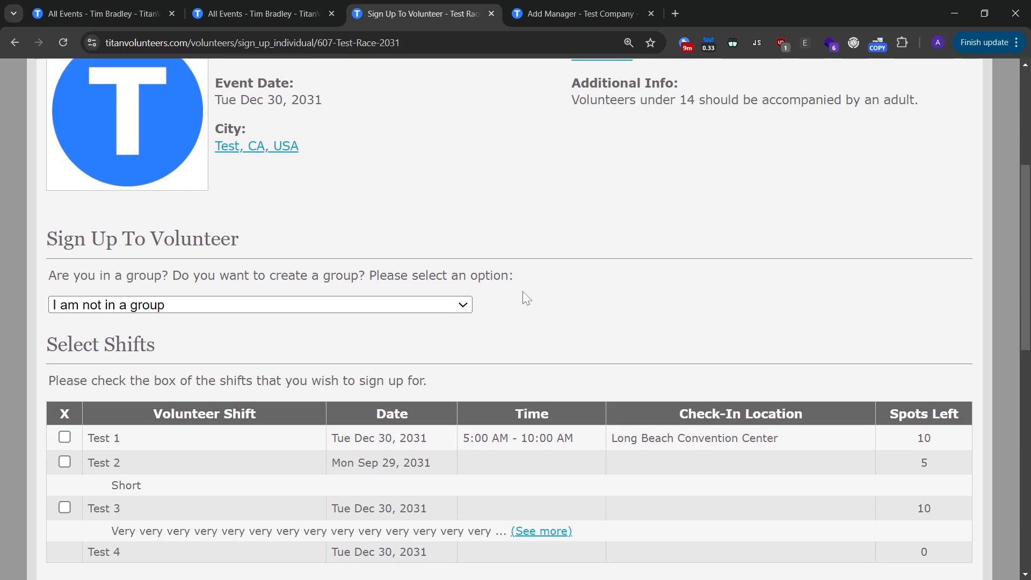
{"action": "left_click", "coordinate": [464, 306]}
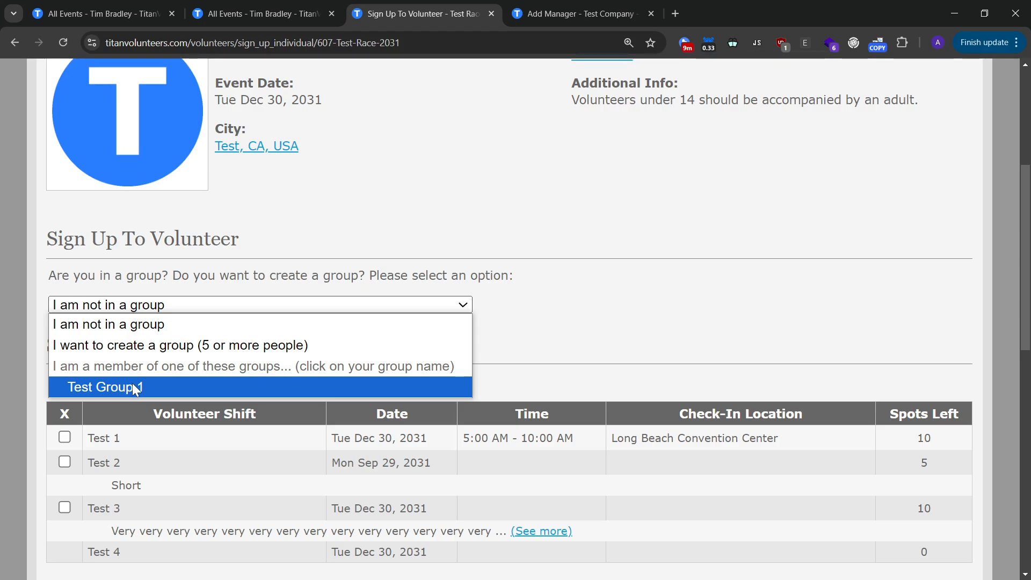
{"action": "left_click", "coordinate": [149, 318]}
Select the Test 1 and Test 2 shifts on the volunteer sign-up form.
{"action": "scroll", "coordinate": [199, 306], "scroll_direction": "down", "scroll_amount": 5}
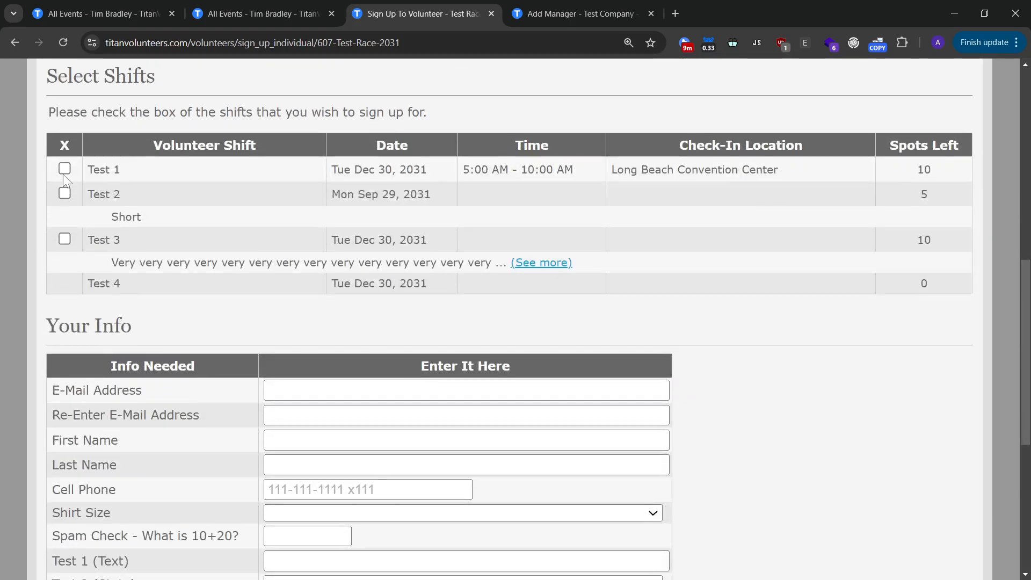
{"action": "left_click", "coordinate": [67, 171]}
{"action": "left_click", "coordinate": [66, 171]}
{"action": "scroll", "coordinate": [70, 173], "scroll_direction": "up", "scroll_amount": 3}
{"action": "left_click", "coordinate": [64, 304]}
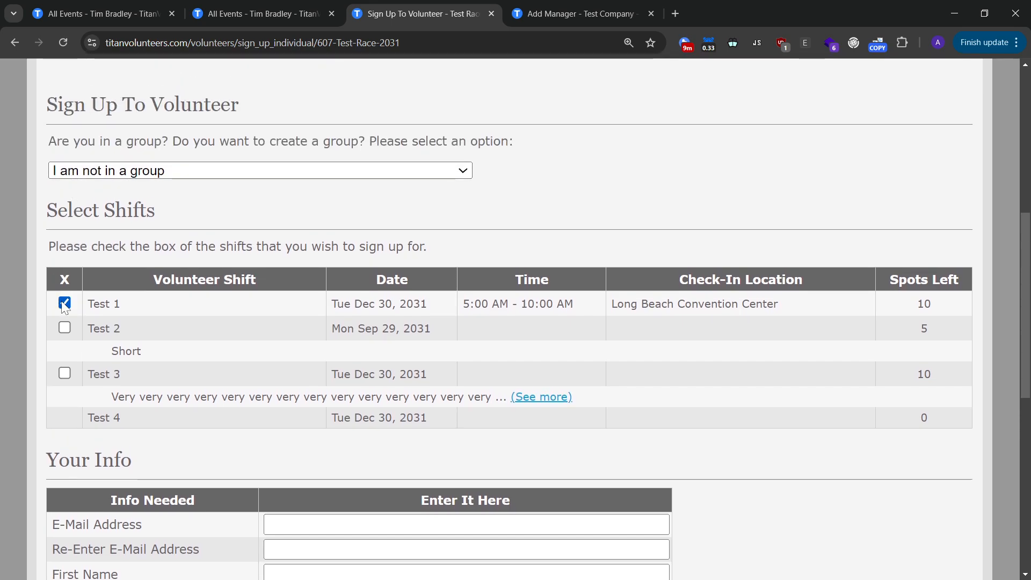
{"action": "left_click", "coordinate": [65, 304]}
{"action": "left_click", "coordinate": [65, 304]}
{"action": "left_click", "coordinate": [64, 328]}
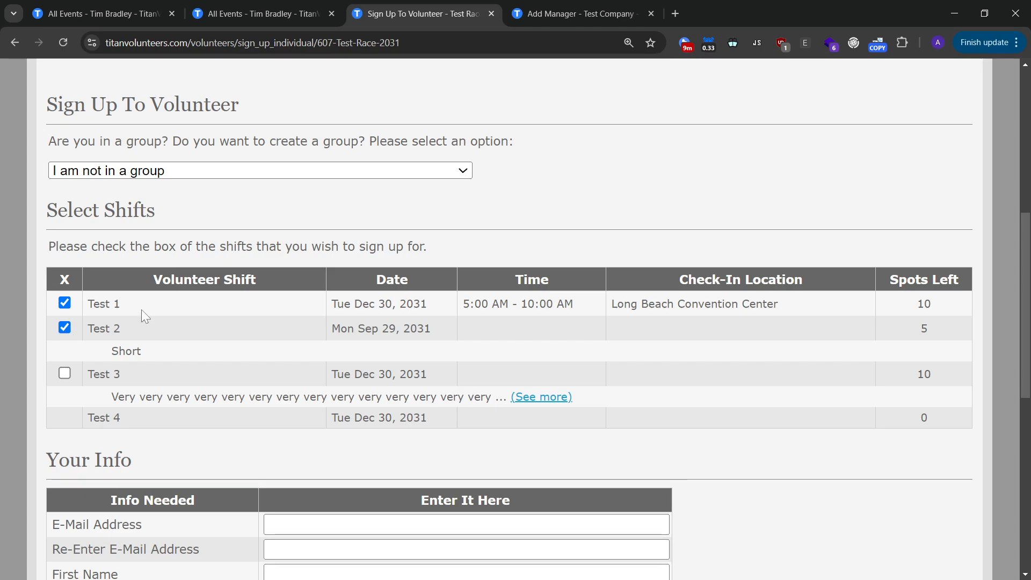
Review the Your Info and Group Info sections of the sign-up form and put the cursor in the Group Name field.
{"action": "scroll", "coordinate": [203, 349], "scroll_direction": "down", "scroll_amount": 1}
{"action": "scroll", "coordinate": [203, 344], "scroll_direction": "down", "scroll_amount": 5}
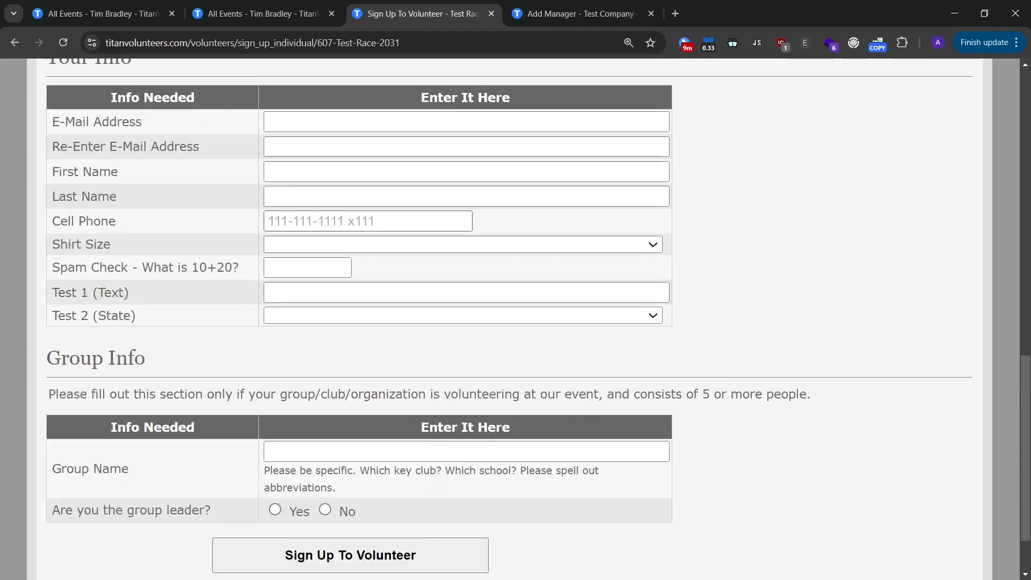
{"action": "scroll", "coordinate": [313, 326], "scroll_direction": "down", "scroll_amount": 1}
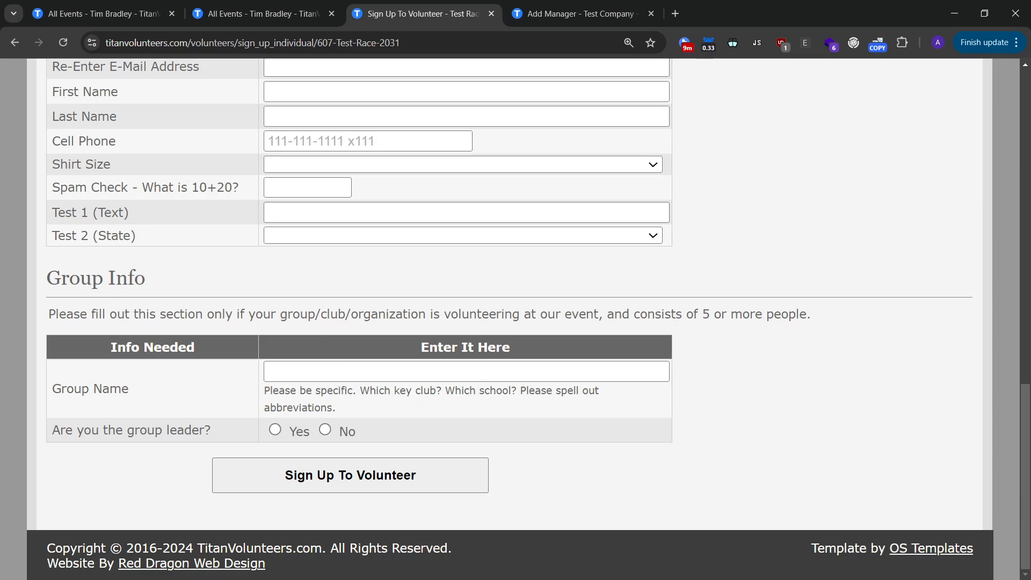
{"action": "left_click", "coordinate": [333, 371]}
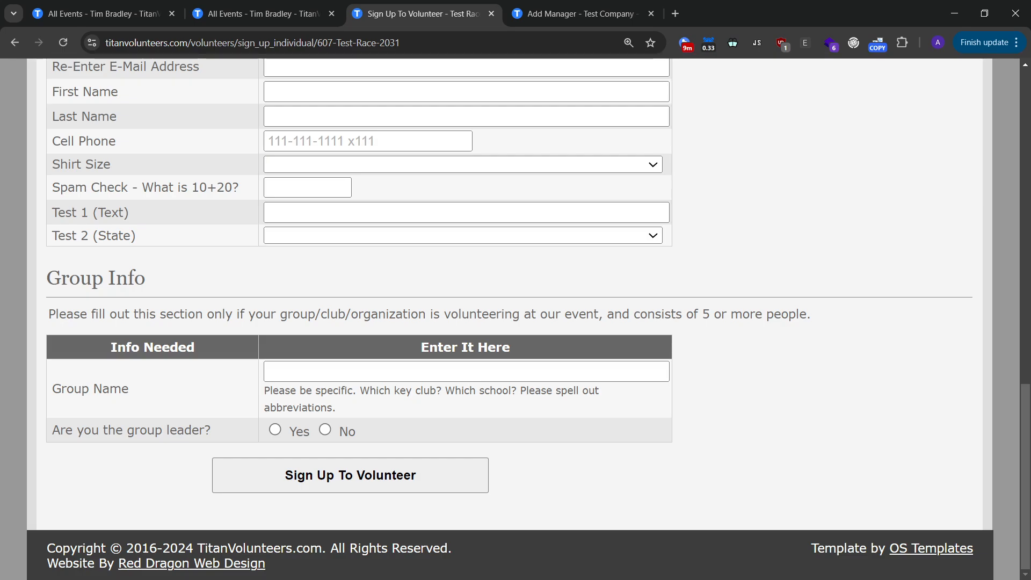
Set the group option on the Test Race 2031 sign-up form to "I want to create a group (5 or more people)".
{"action": "scroll", "coordinate": [516, 320], "scroll_direction": "up", "scroll_amount": 10}
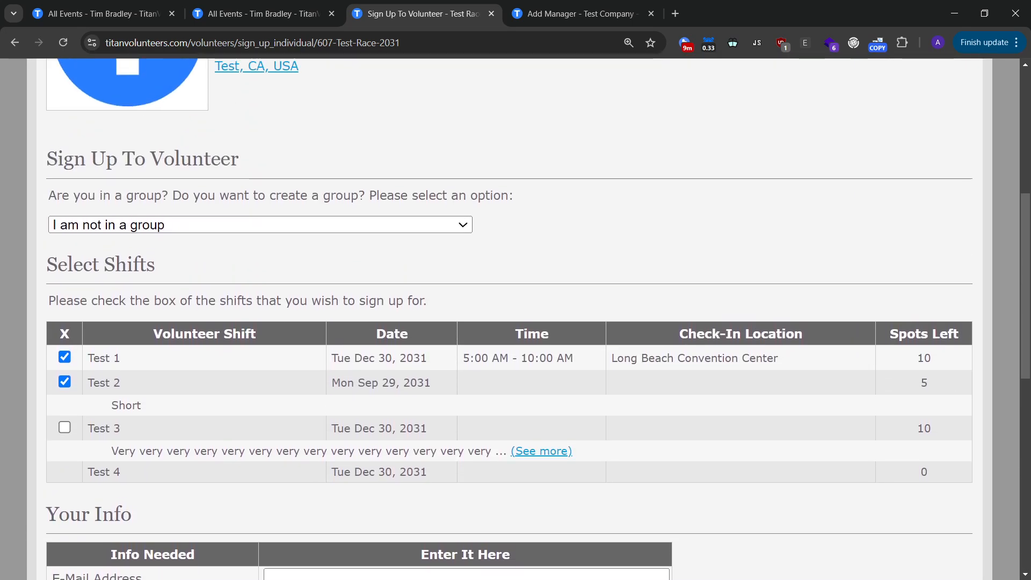
{"action": "scroll", "coordinate": [453, 344], "scroll_direction": "up", "scroll_amount": 1}
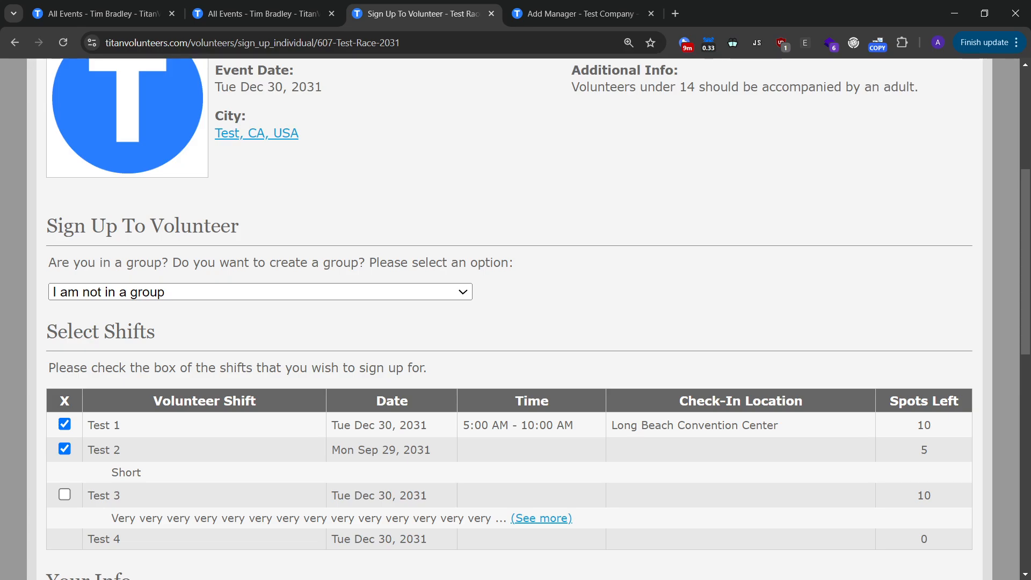
{"action": "left_click", "coordinate": [444, 298]}
{"action": "left_click", "coordinate": [395, 331]}
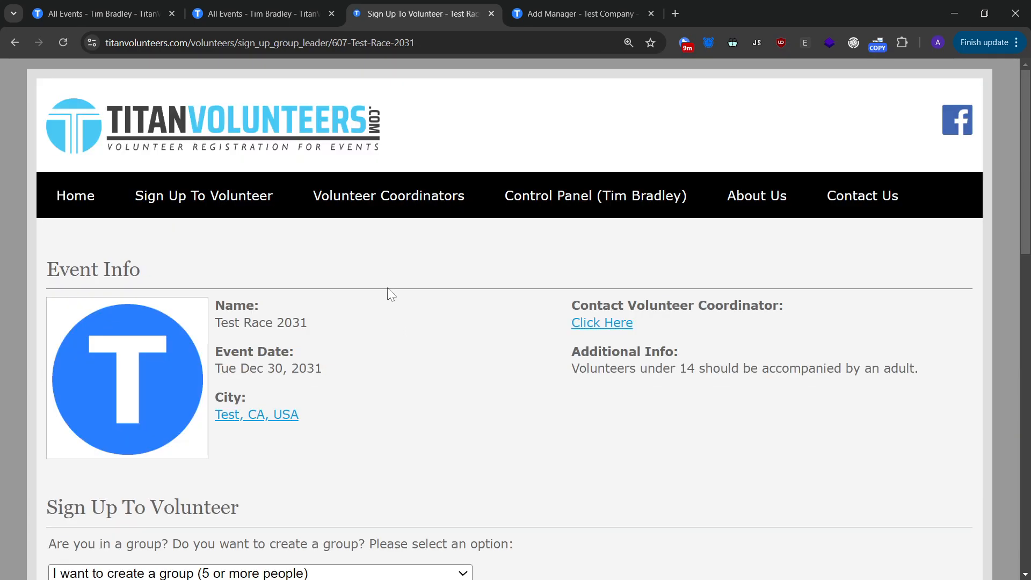
Try 10 as the estimated number of volunteers for the Test 1 shift and set it back to 0.
{"action": "scroll", "coordinate": [408, 244], "scroll_direction": "down", "scroll_amount": 5}
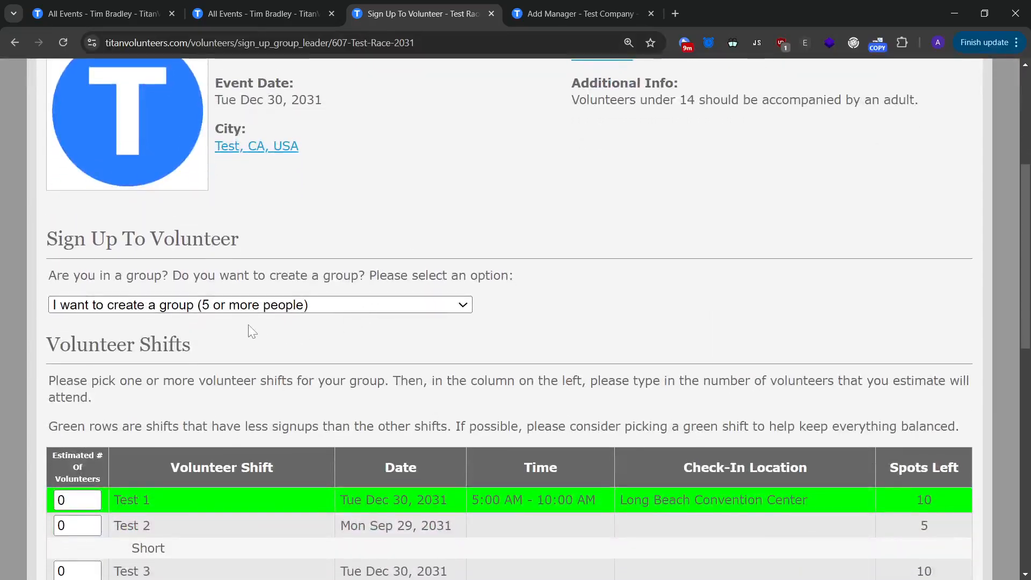
{"action": "scroll", "coordinate": [248, 325], "scroll_direction": "down", "scroll_amount": 4}
{"action": "left_click_drag", "start_coordinate": [75, 299], "coordinate": [46, 296]}
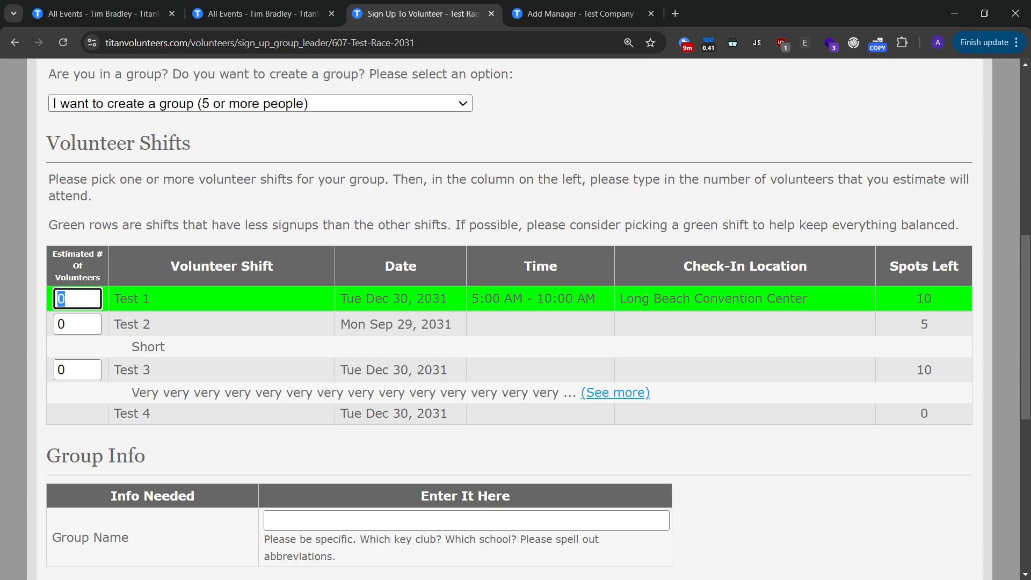
{"action": "type", "text": "10"}
{"action": "key", "text": "BackSpace"}
{"action": "type", "text": "0"}
Enter 15 estimated volunteers for the Test 2 shift, check its spots left, and correct the estimate to 5.
{"action": "left_click_drag", "start_coordinate": [172, 324], "coordinate": [57, 324]}
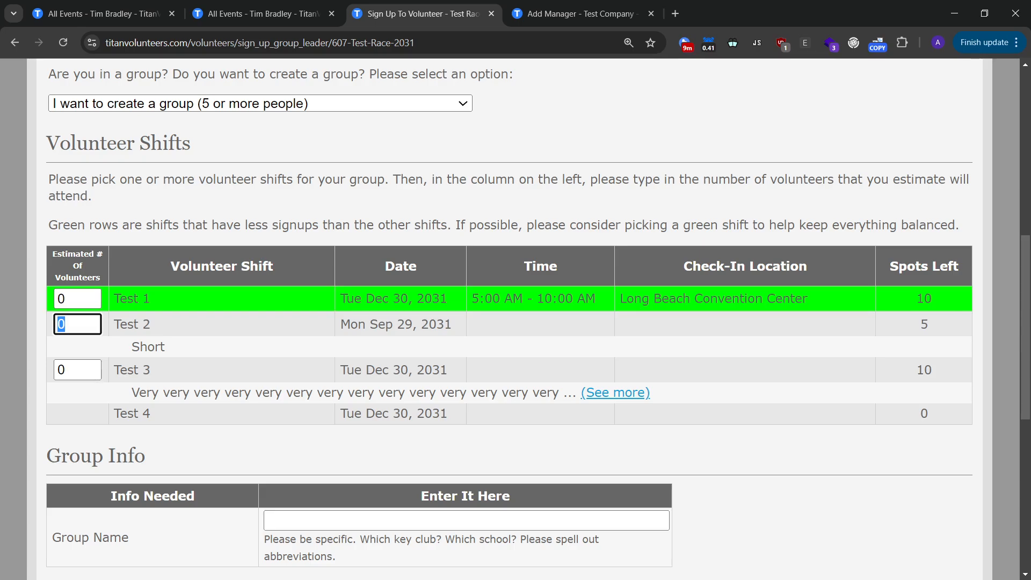
{"action": "type", "text": "15"}
{"action": "scroll", "coordinate": [92, 333], "scroll_direction": "down", "scroll_amount": 1}
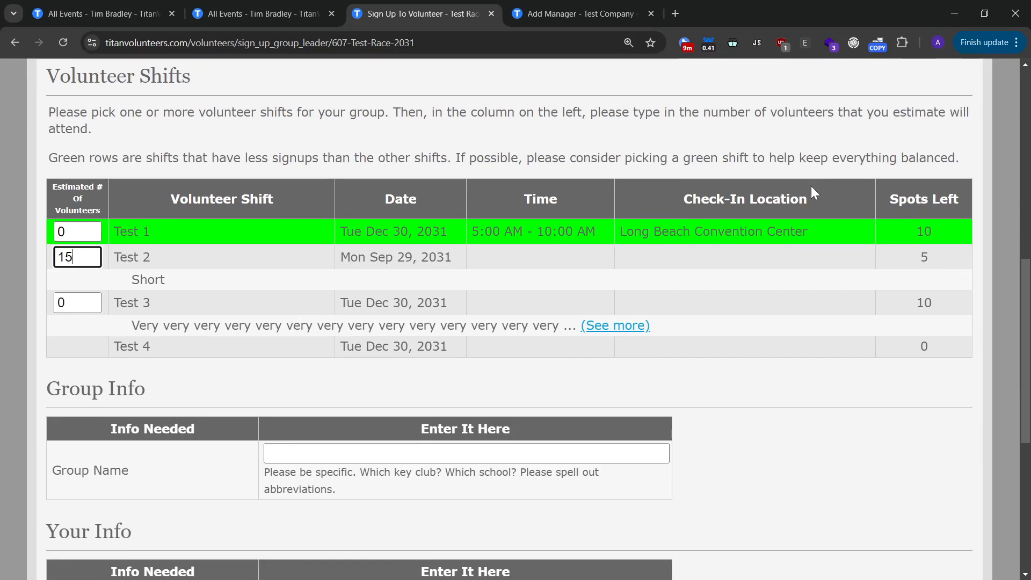
{"action": "left_click_drag", "start_coordinate": [930, 251], "coordinate": [919, 255]}
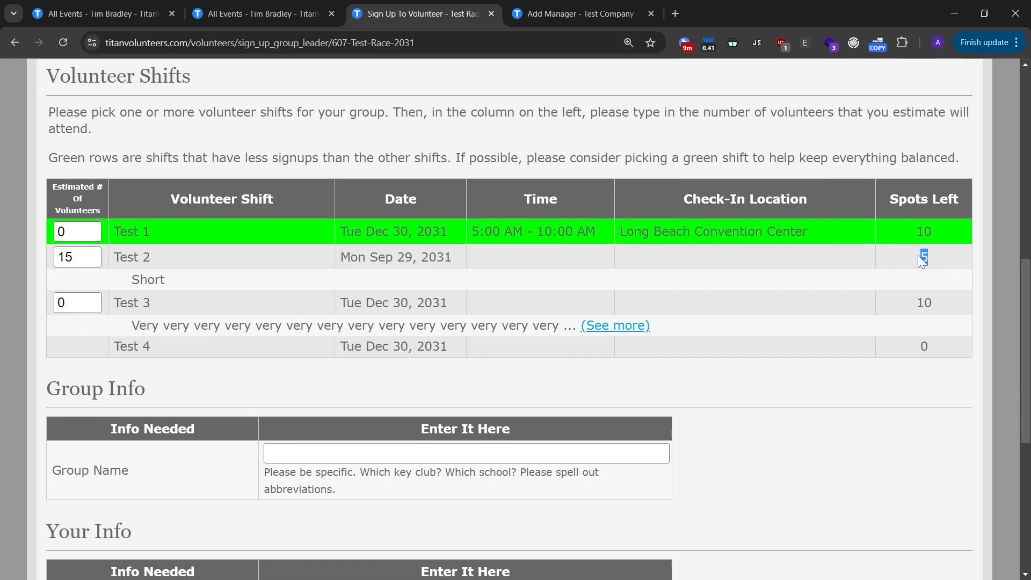
{"action": "double_click", "coordinate": [76, 257]}
{"action": "type", "text": "5"}
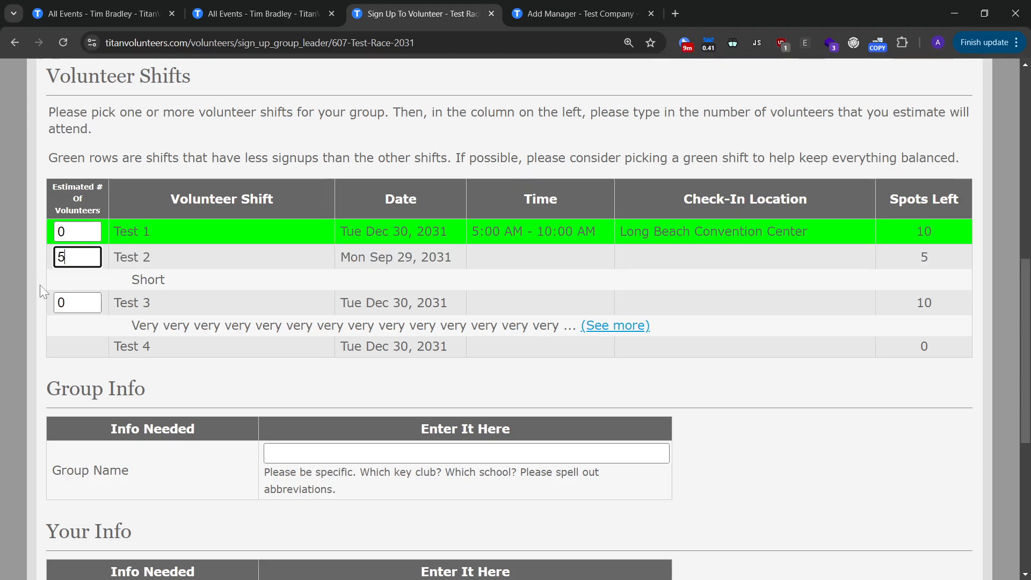
{"action": "left_click", "coordinate": [216, 306]}
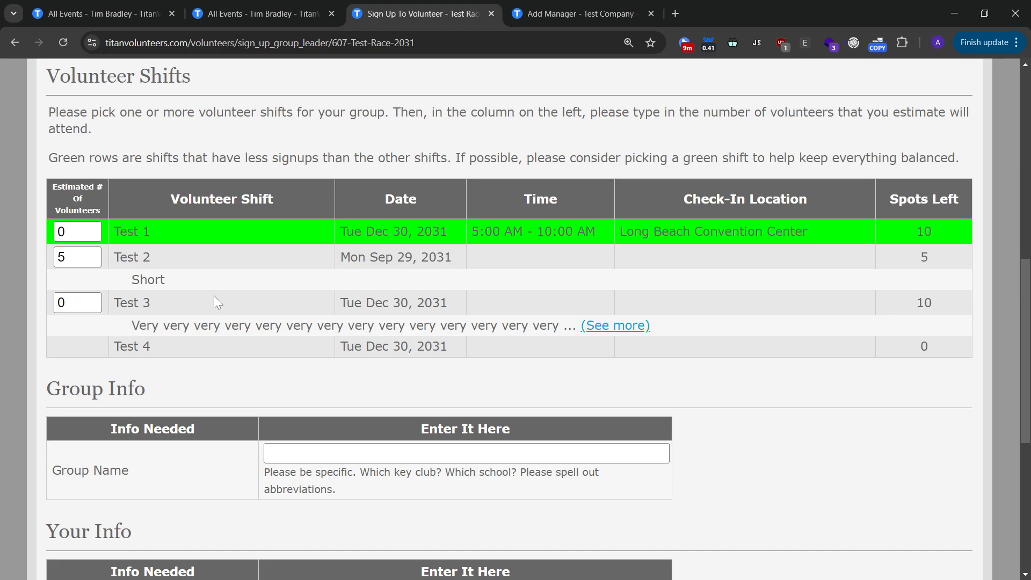
Glance over the group leader form and change the group option to the existing Test Group 1.
{"action": "scroll", "coordinate": [226, 306], "scroll_direction": "down", "scroll_amount": 3}
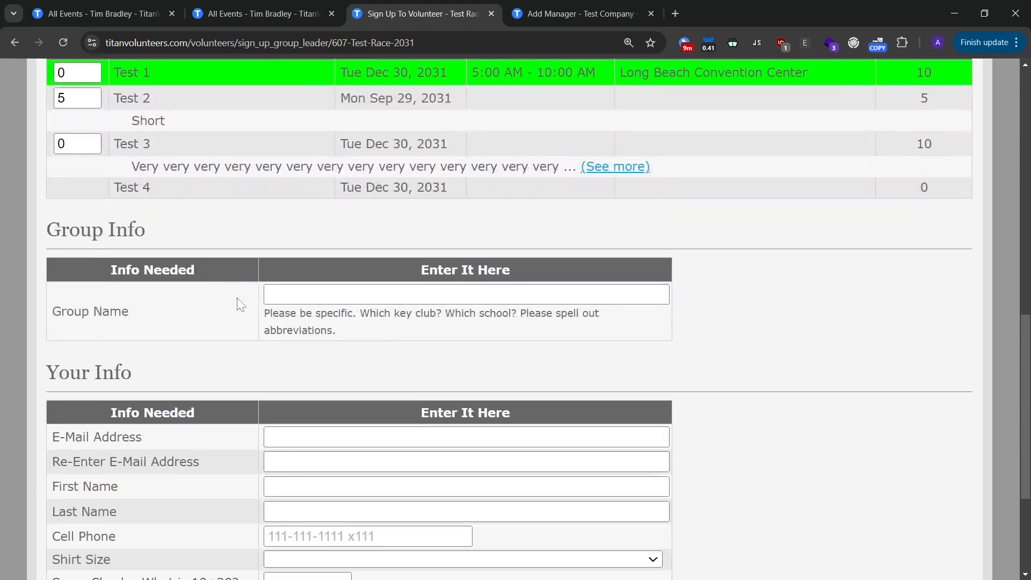
{"action": "scroll", "coordinate": [252, 320], "scroll_direction": "up", "scroll_amount": 3}
{"action": "scroll", "coordinate": [252, 320], "scroll_direction": "up", "scroll_amount": 5}
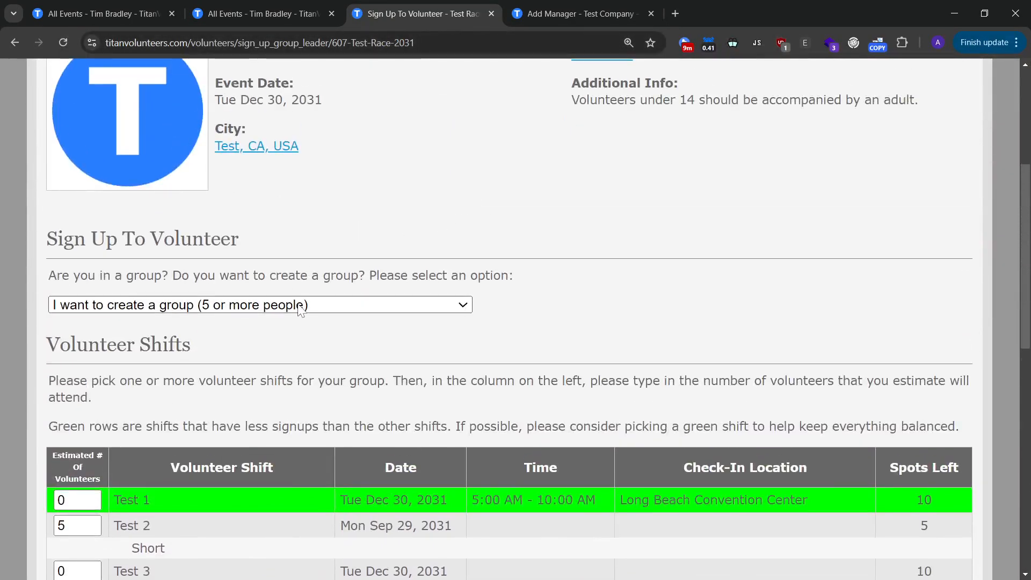
{"action": "left_click", "coordinate": [258, 304]}
{"action": "left_click", "coordinate": [188, 387]}
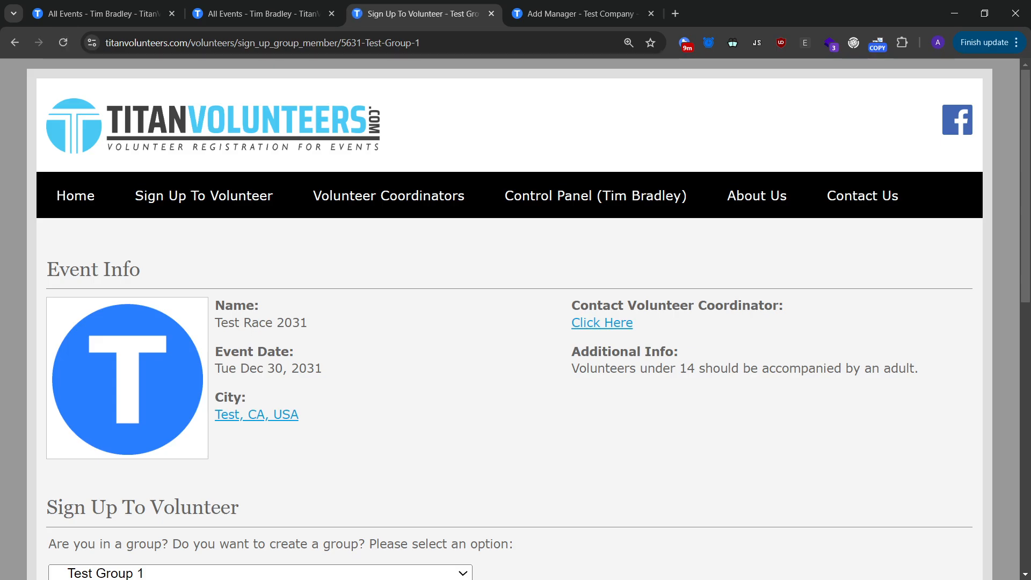
Review the shift offered to Test Group 1 members and try out its selection checkbox.
{"action": "scroll", "coordinate": [208, 375], "scroll_direction": "down", "scroll_amount": 9}
{"action": "scroll", "coordinate": [155, 303], "scroll_direction": "up", "scroll_amount": 1}
{"action": "mouse_move", "coordinate": [100, 303]}
{"action": "left_mouse_down"}
{"action": "mouse_move", "coordinate": [476, 303]}
{"action": "mouse_move", "coordinate": [112, 285]}
{"action": "mouse_move", "coordinate": [97, 295]}
{"action": "left_mouse_up"}
{"action": "left_click", "coordinate": [476, 304]}
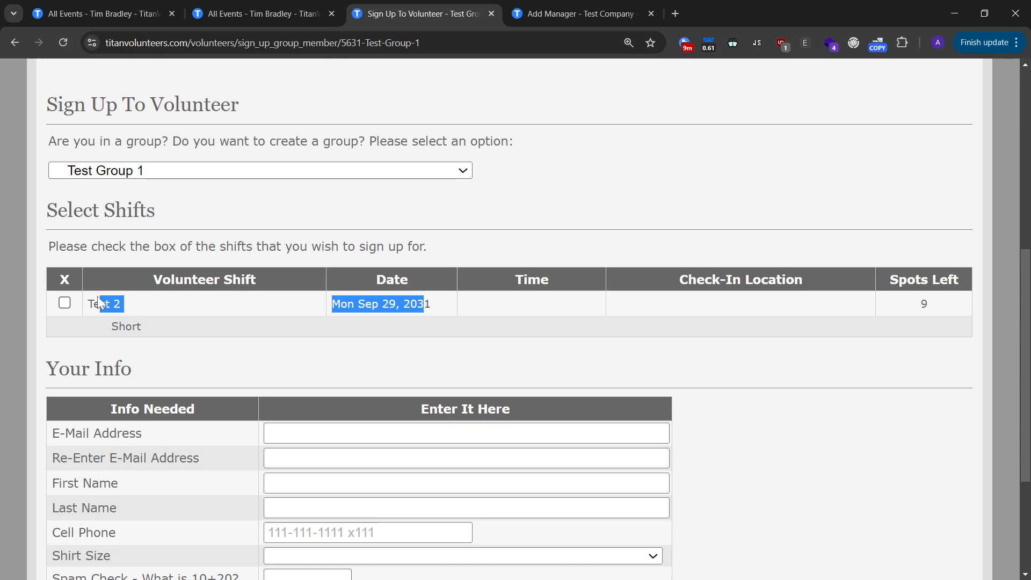
{"action": "left_click", "coordinate": [98, 296]}
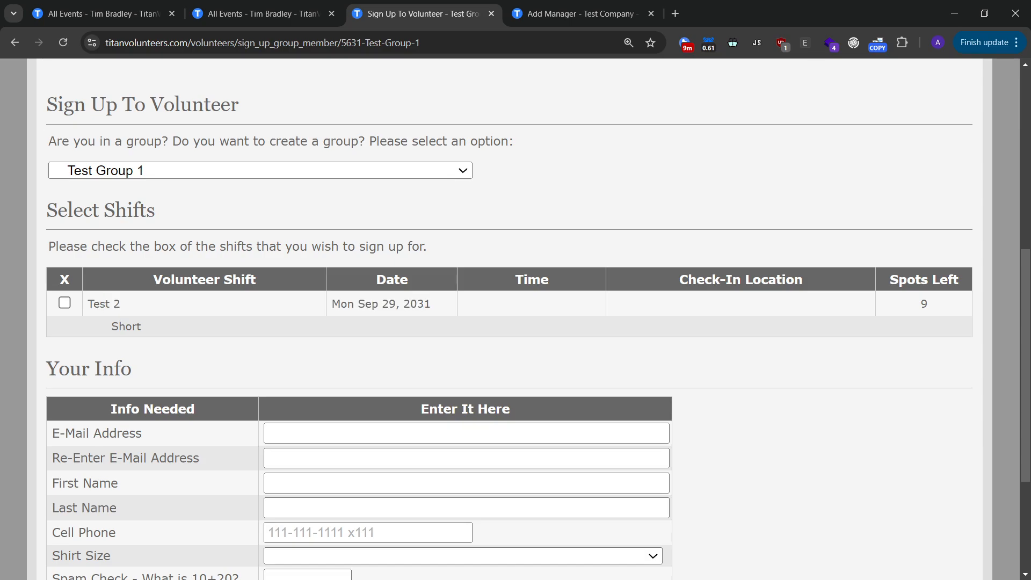
{"action": "left_click", "coordinate": [63, 304]}
{"action": "left_click", "coordinate": [65, 304]}
{"action": "left_click", "coordinate": [66, 305]}
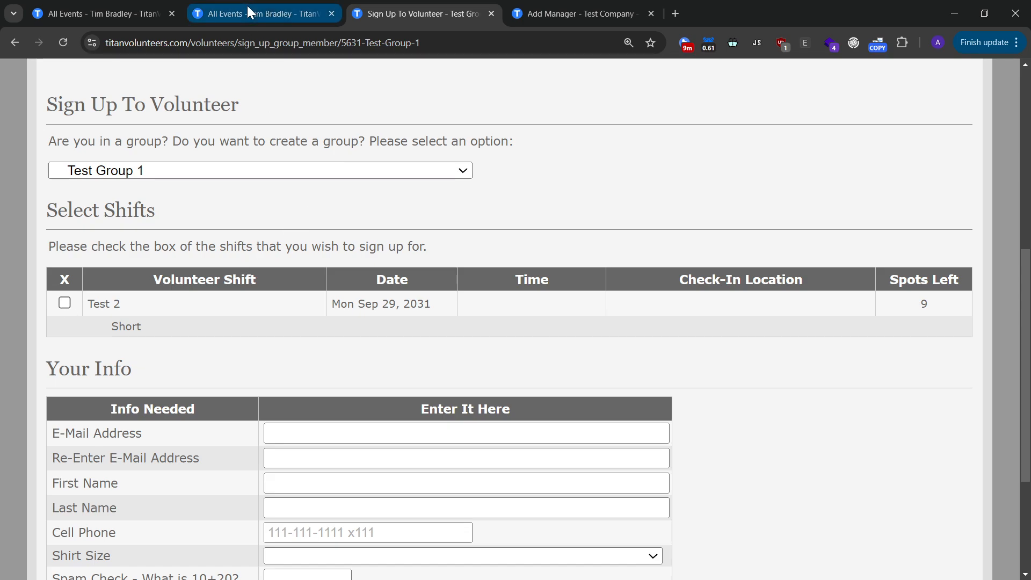
Return to the E-Mail Group Reminders page and open the event's Add Shifts page to view its entry table and guidance.
{"action": "left_click", "coordinate": [17, 43]}
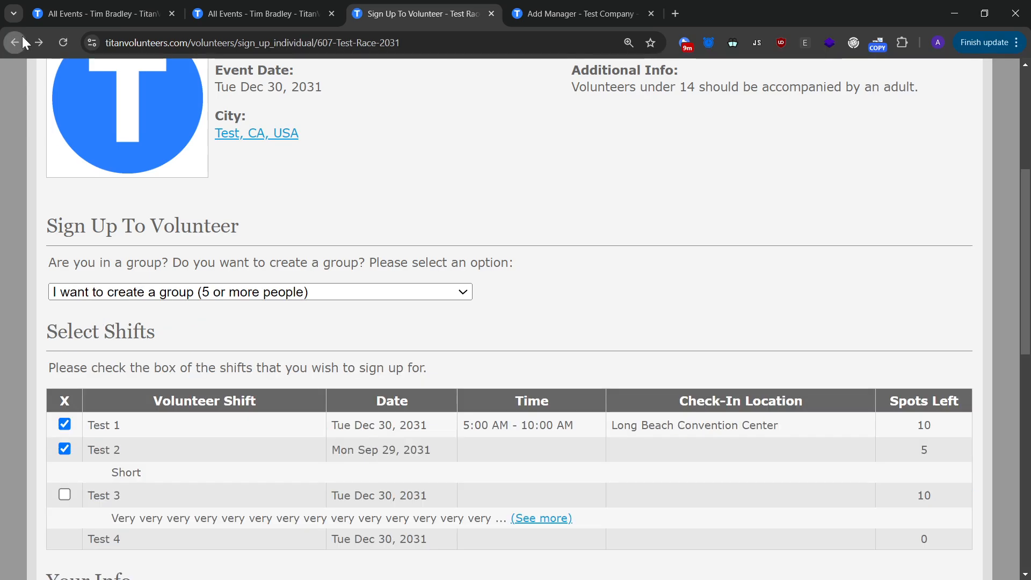
{"action": "left_click", "coordinate": [21, 41]}
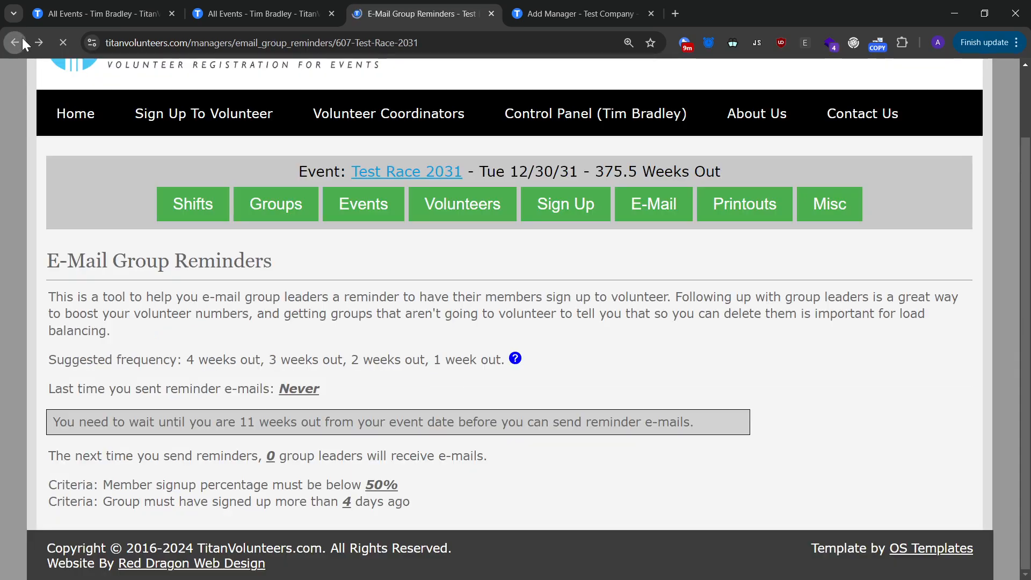
{"action": "mouse_move", "coordinate": [193, 204]}
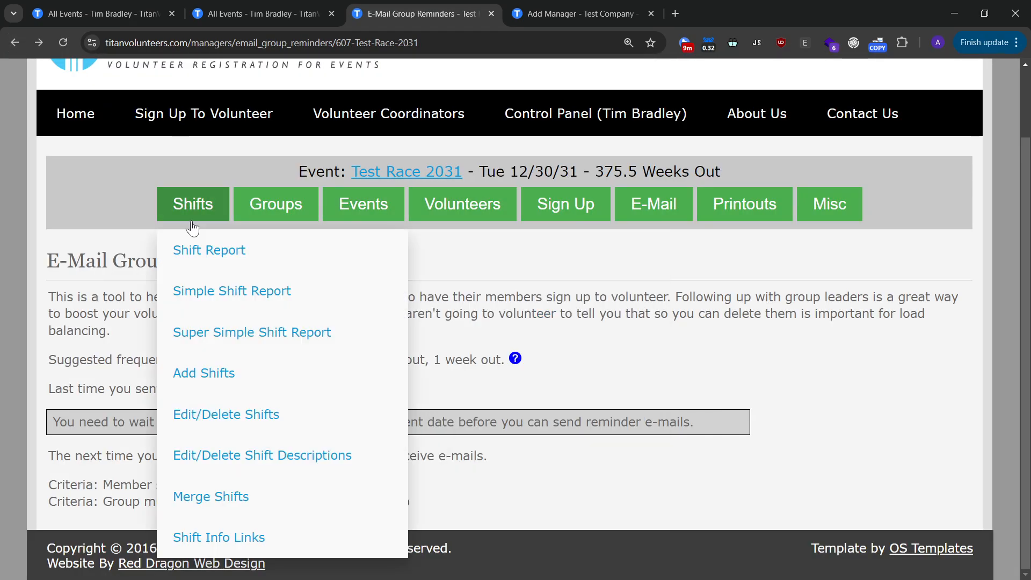
{"action": "left_click", "coordinate": [215, 375]}
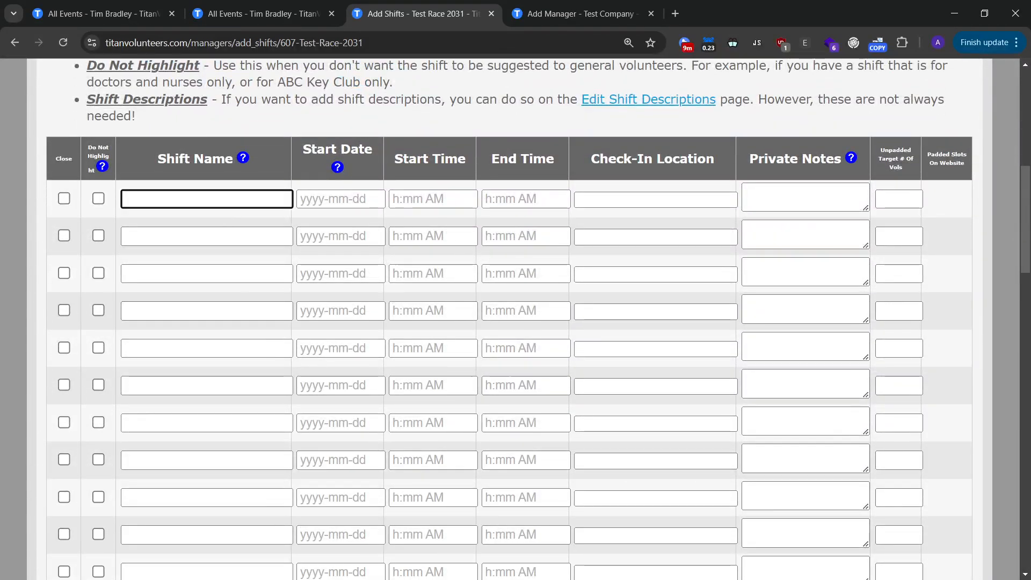
{"action": "scroll", "coordinate": [221, 209], "scroll_direction": "up", "scroll_amount": 1}
{"action": "scroll", "coordinate": [289, 179], "scroll_direction": "up", "scroll_amount": 6}
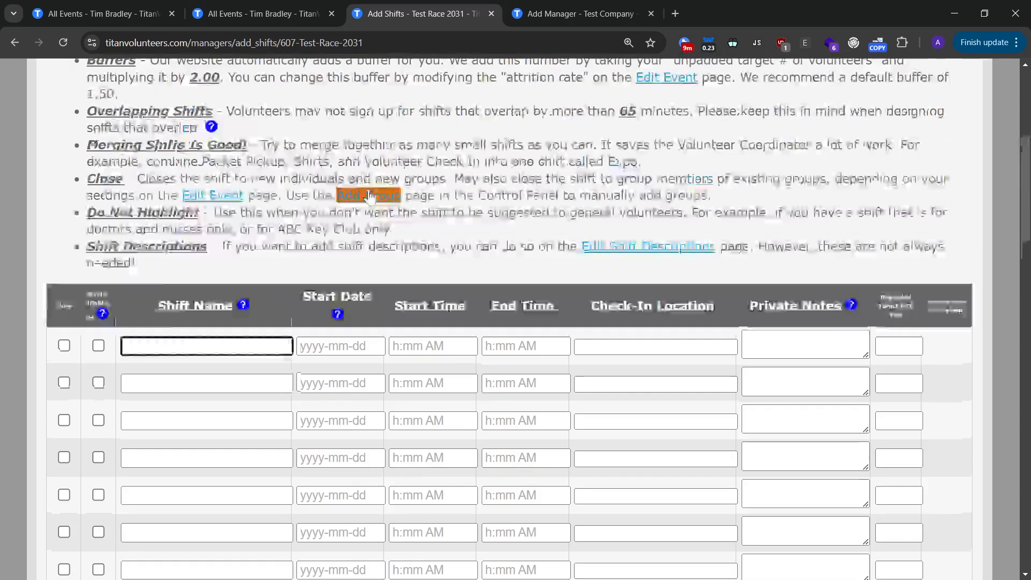
Open the Edit/Delete Shifts page for Test Race 2031 and go to its shift table.
{"action": "mouse_move", "coordinate": [197, 348]}
{"action": "left_click", "coordinate": [224, 495]}
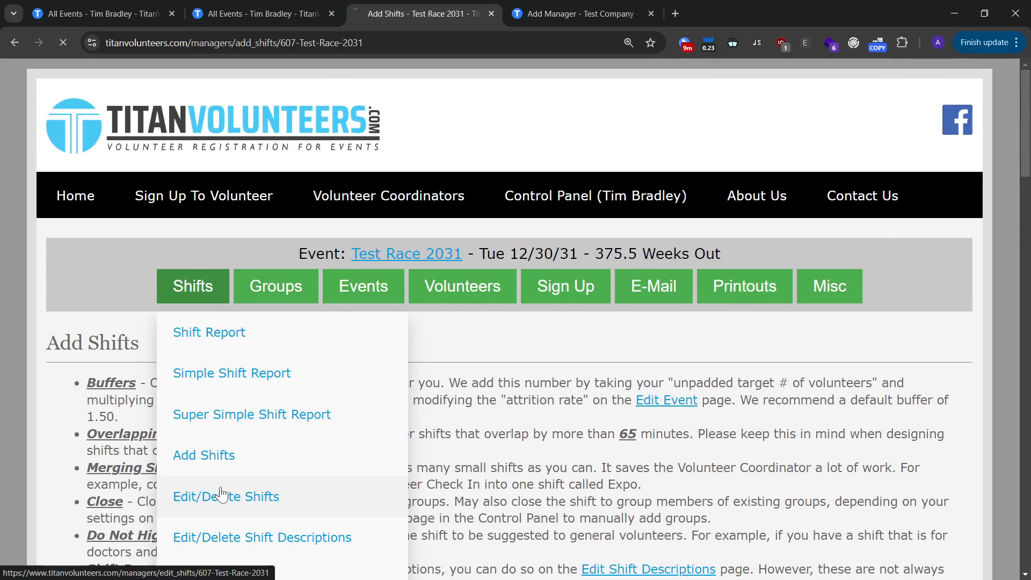
{"action": "scroll", "coordinate": [421, 346], "scroll_direction": "down", "scroll_amount": 6}
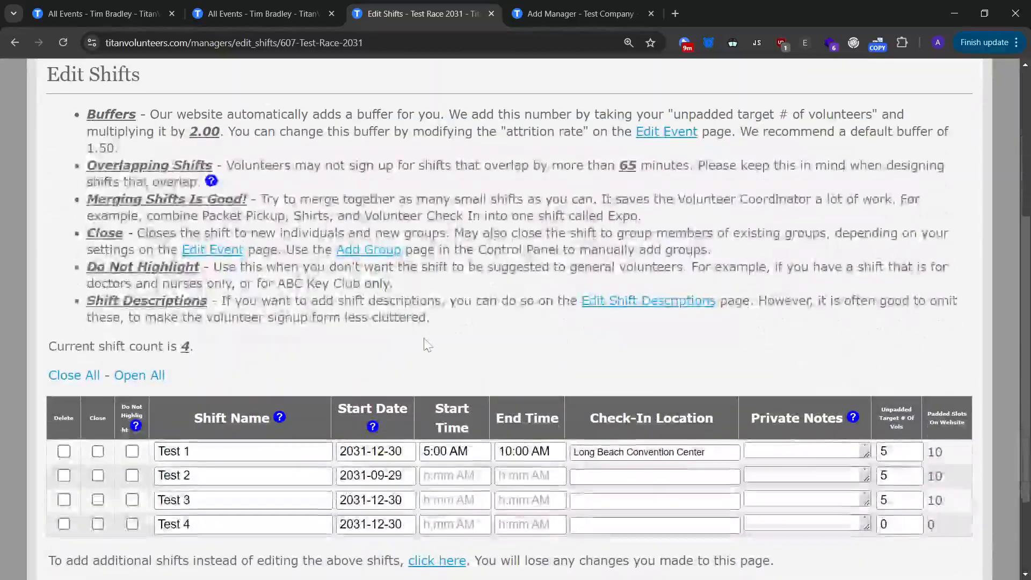
Review the Test 1 shift's start date, start and end times, check-in location and private notes fields.
{"action": "left_click", "coordinate": [451, 352]}
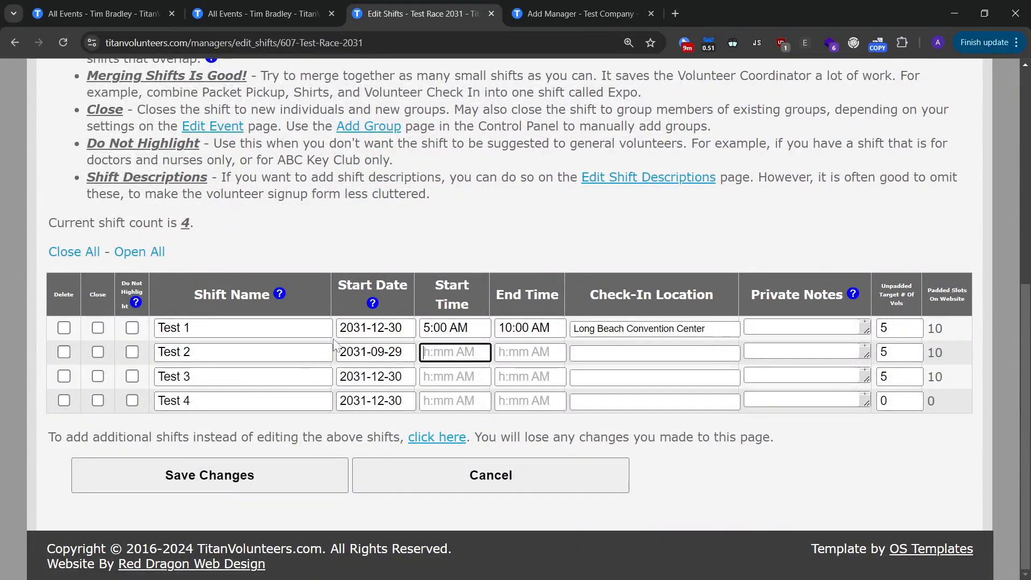
{"action": "left_click_drag", "start_coordinate": [412, 290], "coordinate": [371, 326]}
{"action": "left_click", "coordinate": [385, 329]}
{"action": "left_click", "coordinate": [471, 328]}
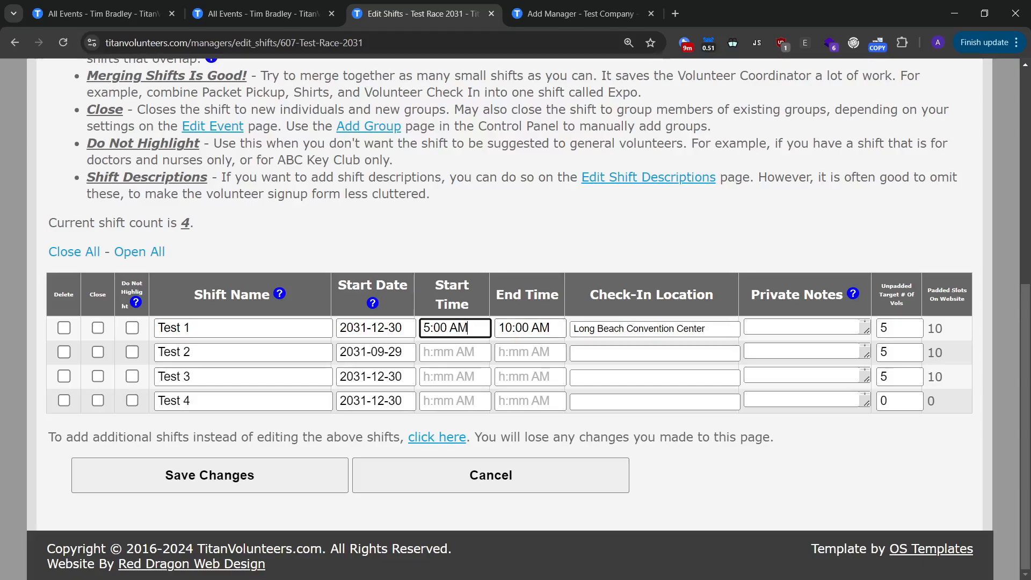
{"action": "left_click", "coordinate": [516, 328]}
{"action": "left_click", "coordinate": [666, 329]}
{"action": "left_click", "coordinate": [795, 327]}
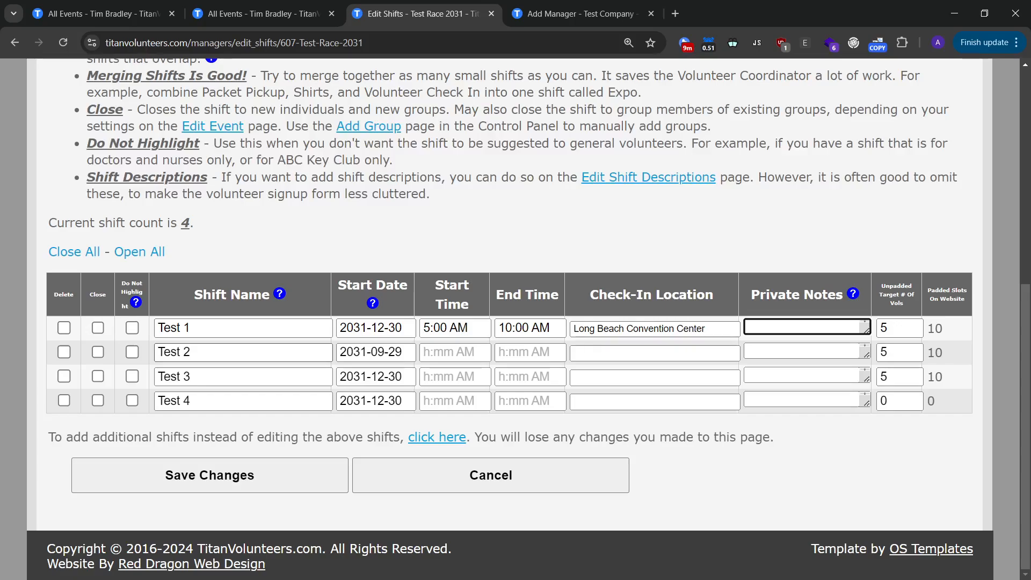
Rename the Test 1 shift as "A1 Friday Expo AM".
{"action": "left_click_drag", "start_coordinate": [215, 329], "coordinate": [133, 333]}
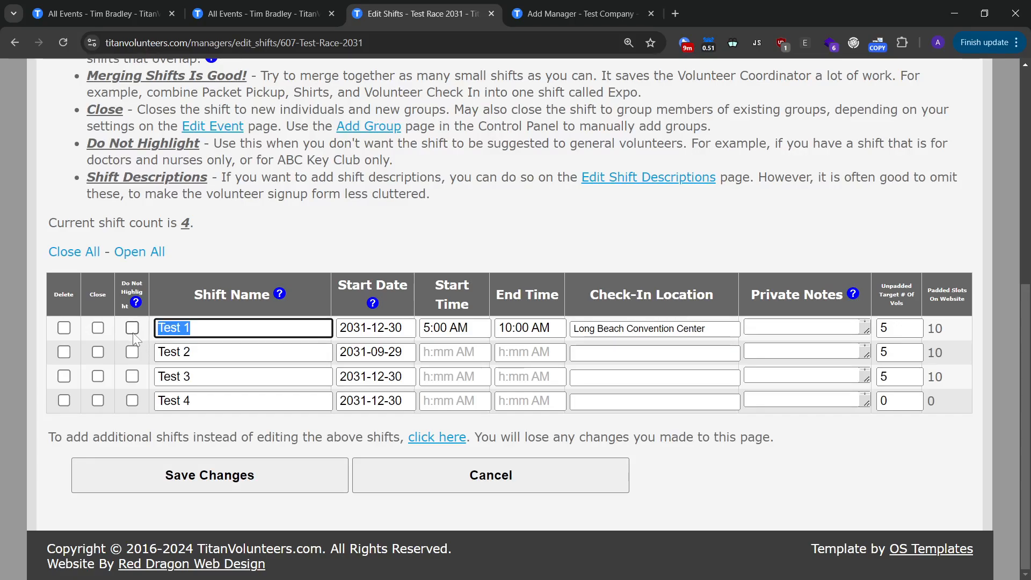
{"action": "type", "text": "Friday"}
{"action": "key", "text": "BackSpace"}
{"action": "key", "text": "BackSpace"}
{"action": "key", "text": "BackSpace"}
{"action": "key", "text": "BackSpace"}
{"action": "key", "text": "BackSpace"}
{"action": "key", "text": "BackSpace"}
{"action": "type", "text": "A1 Friday Expo AM"}
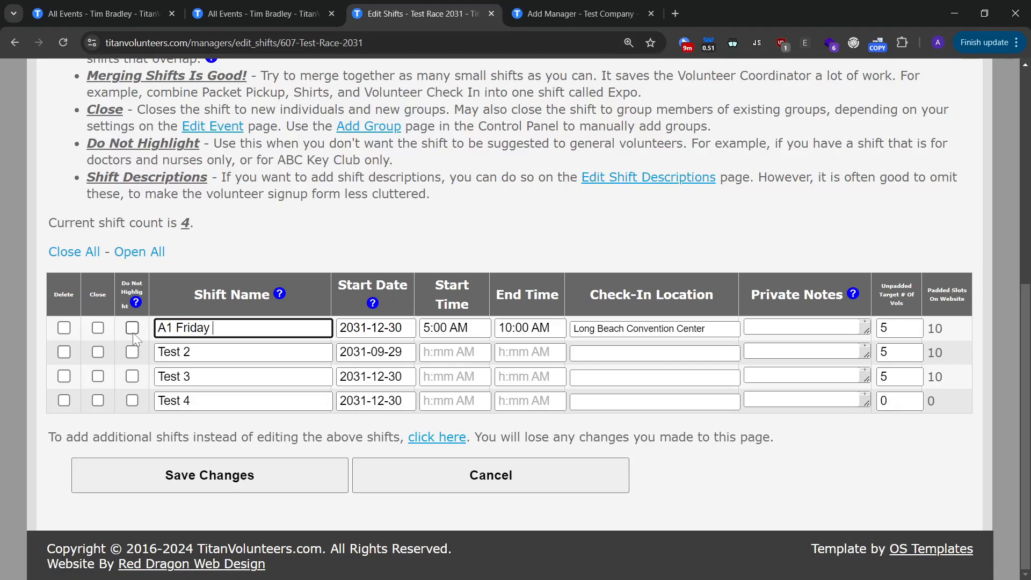
Enter private notes "15 Packet Pickup", "15 Shirts" and "2 Volunteer Check In" for A1 Friday Expo AM and set its unpadded volunteer target to 32.
{"action": "key", "text": "Tab"}
{"action": "key", "text": "Tab"}
{"action": "key", "text": "Tab"}
{"action": "key", "text": "Tab"}
{"action": "key", "text": "Tab"}
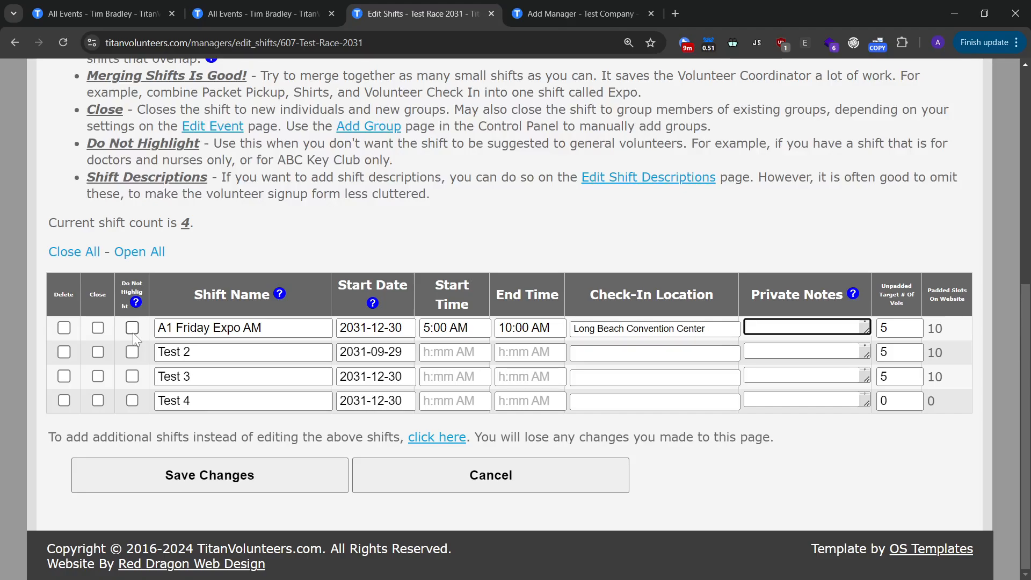
{"action": "type", "text": "15 Packet Pickup"}
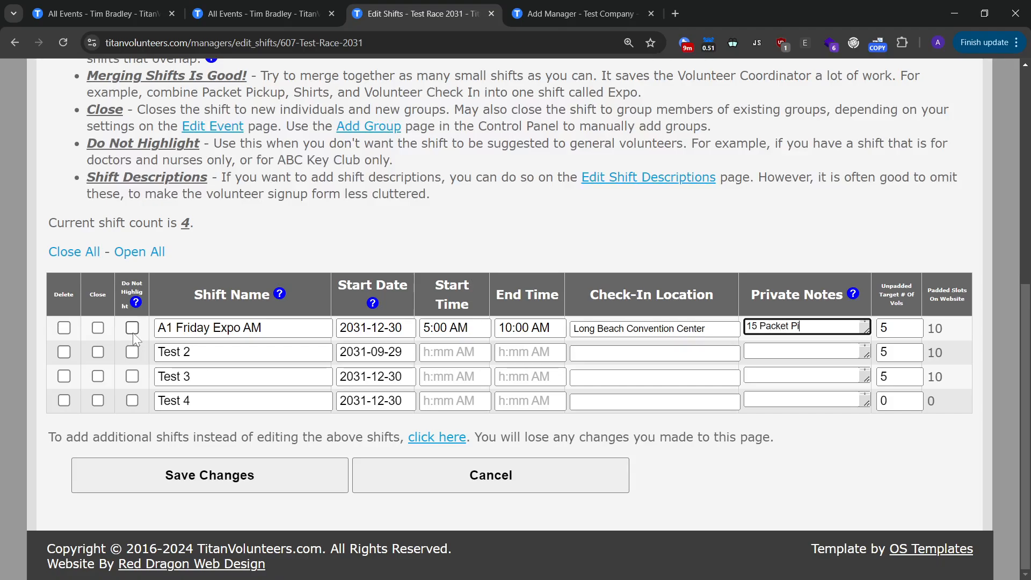
{"action": "key", "text": "Return"}
{"action": "type", "text": "15 Shirts"}
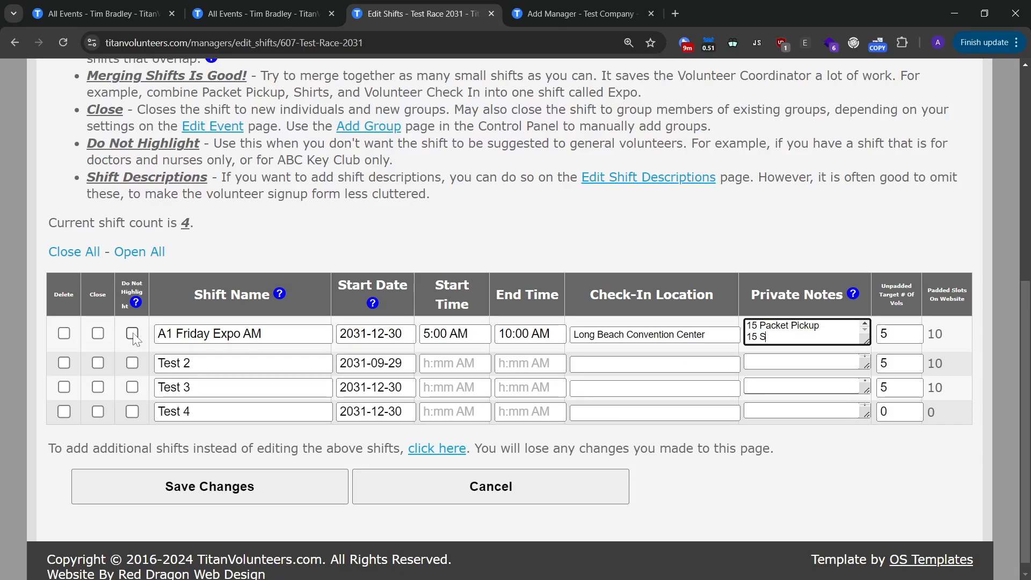
{"action": "key", "text": "Return"}
{"action": "type", "text": "2 C"}
{"action": "key", "text": "BackSpace"}
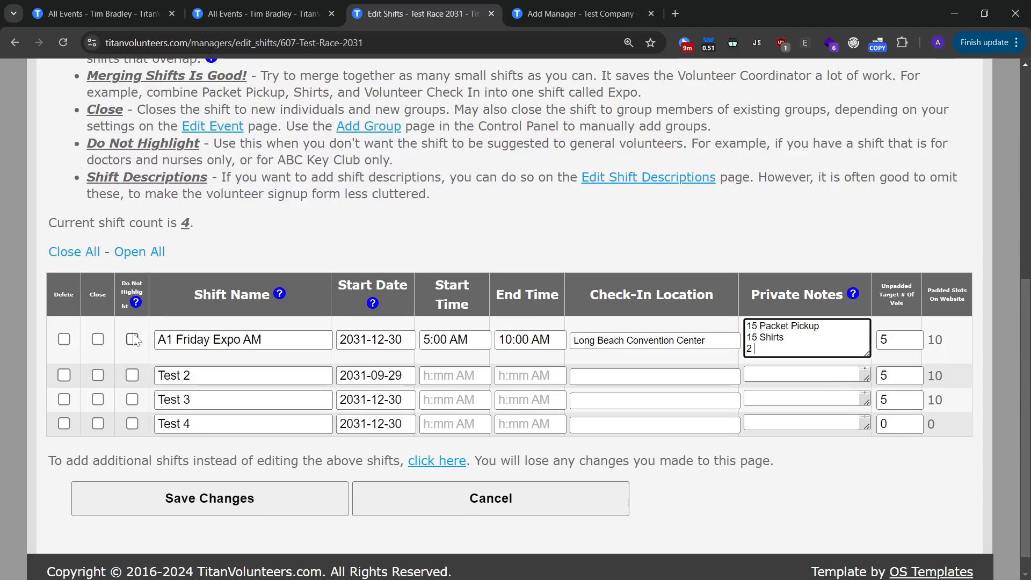
{"action": "type", "text": "Volunteer Check In"}
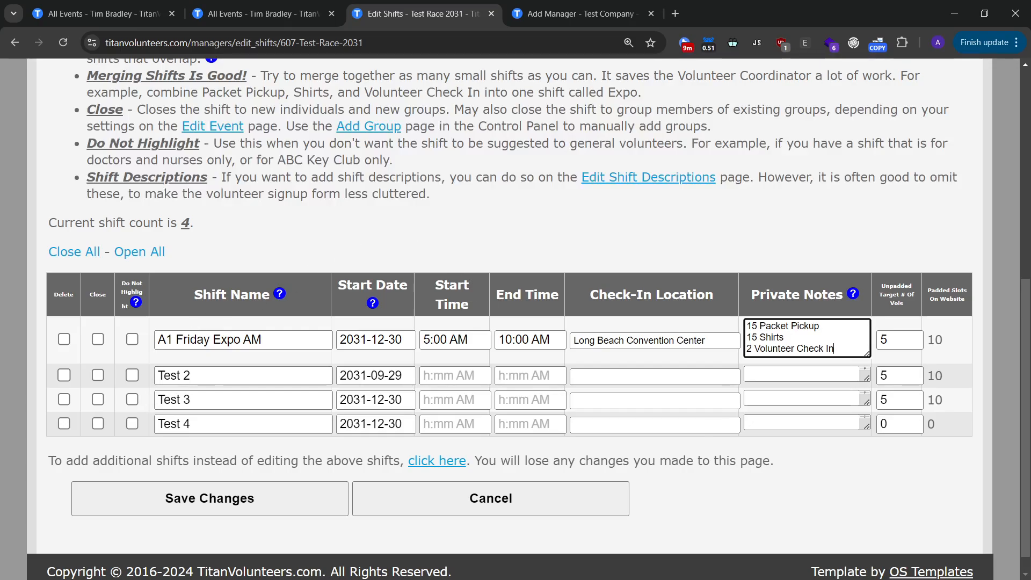
{"action": "key", "text": "Tab"}
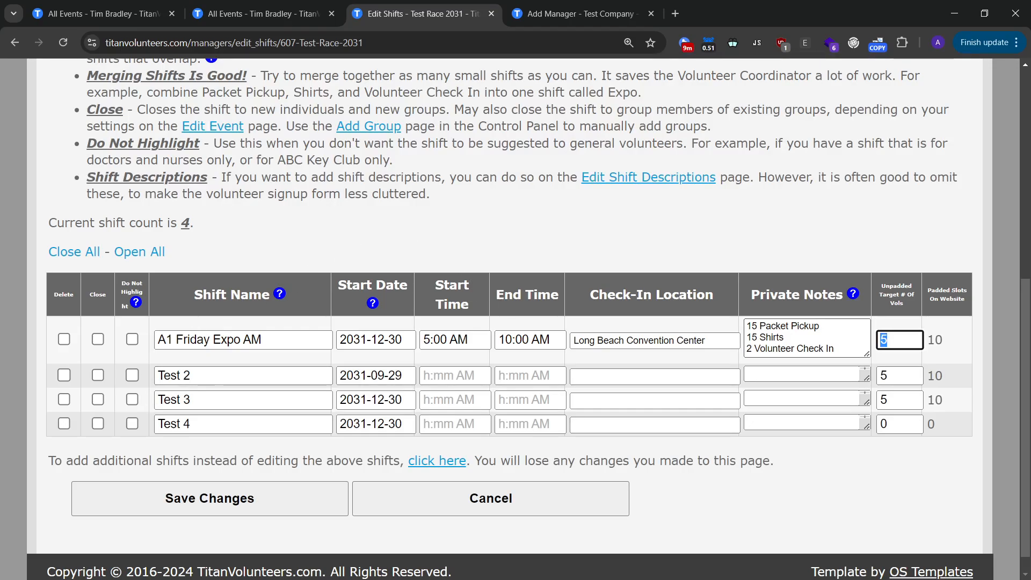
{"action": "type", "text": "32"}
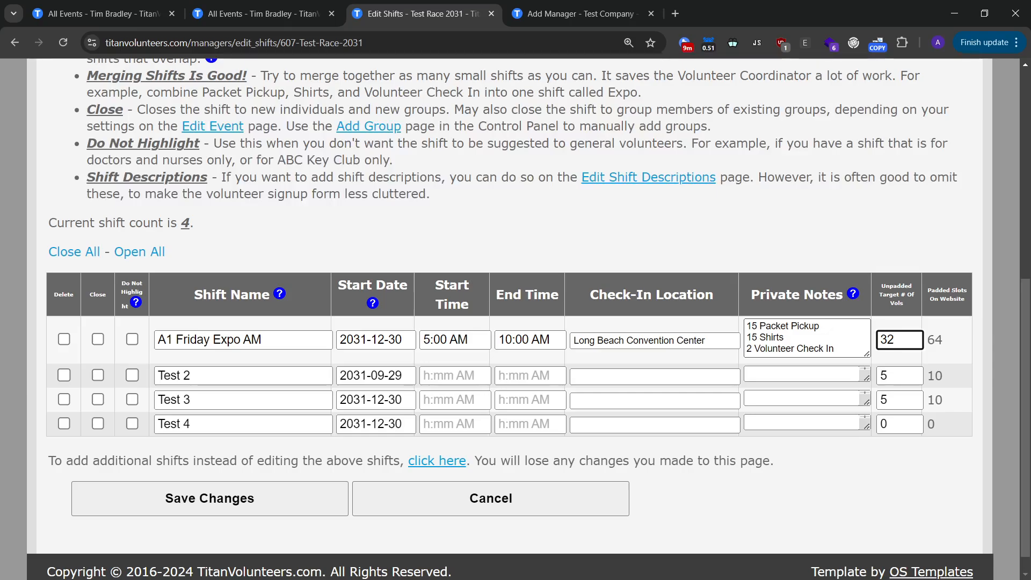
Review A1 Friday Expo AM's private notes line by line and compare them with its shift name.
{"action": "left_click_drag", "start_coordinate": [760, 327], "coordinate": [820, 326]}
{"action": "left_click", "coordinate": [780, 326]}
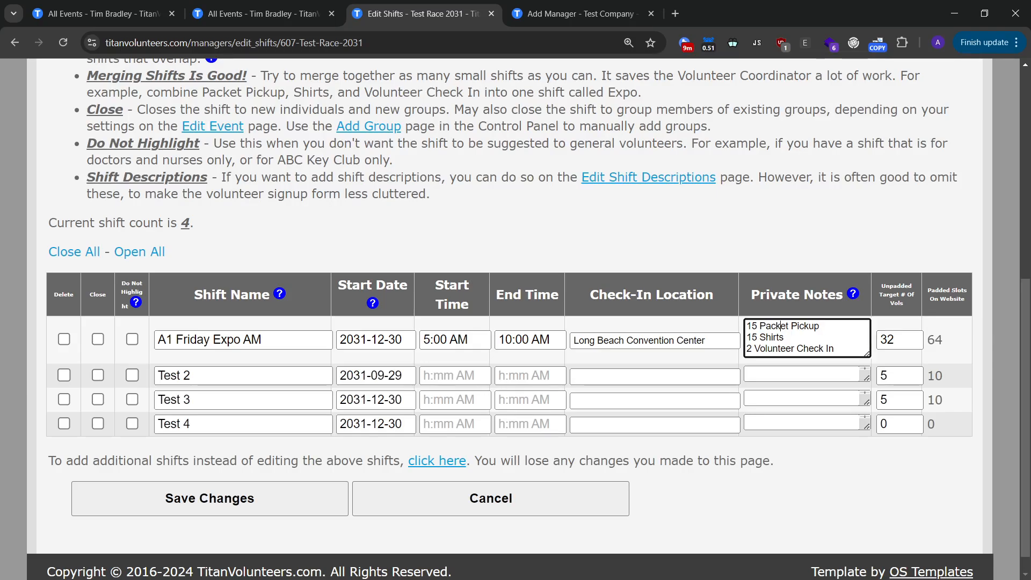
{"action": "key", "text": "shift+Home"}
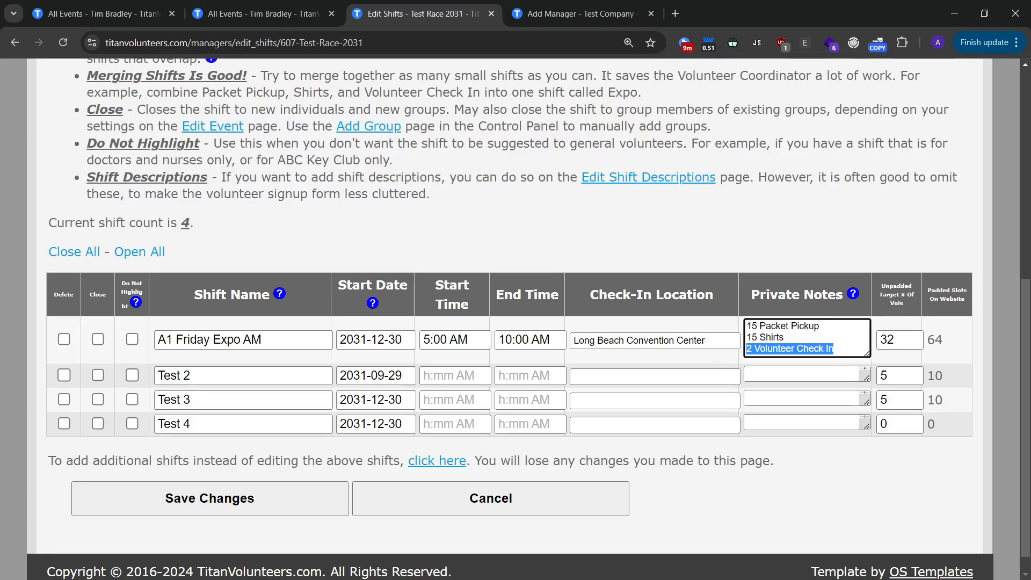
{"action": "left_click_drag", "start_coordinate": [787, 338], "coordinate": [746, 336]}
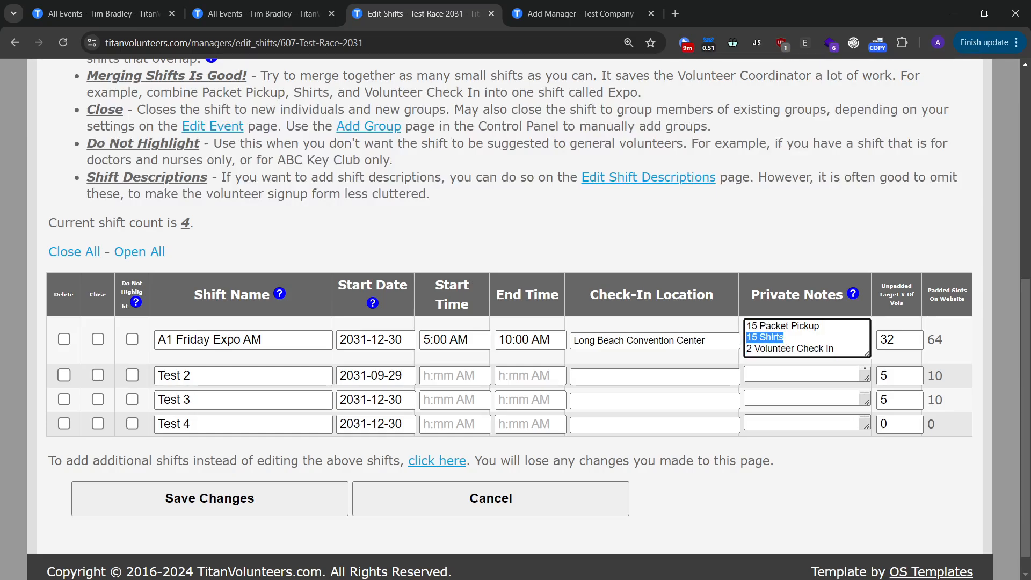
{"action": "left_click_drag", "start_coordinate": [836, 349], "coordinate": [746, 349]}
{"action": "left_click_drag", "start_coordinate": [836, 350], "coordinate": [746, 349]}
{"action": "left_click", "coordinate": [785, 338]}
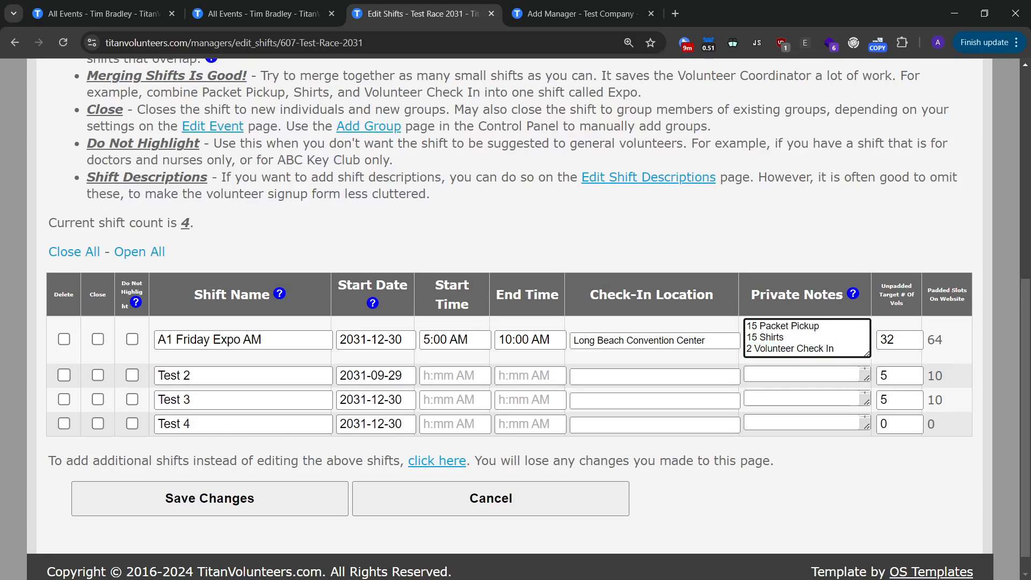
{"action": "left_click", "coordinate": [290, 342]}
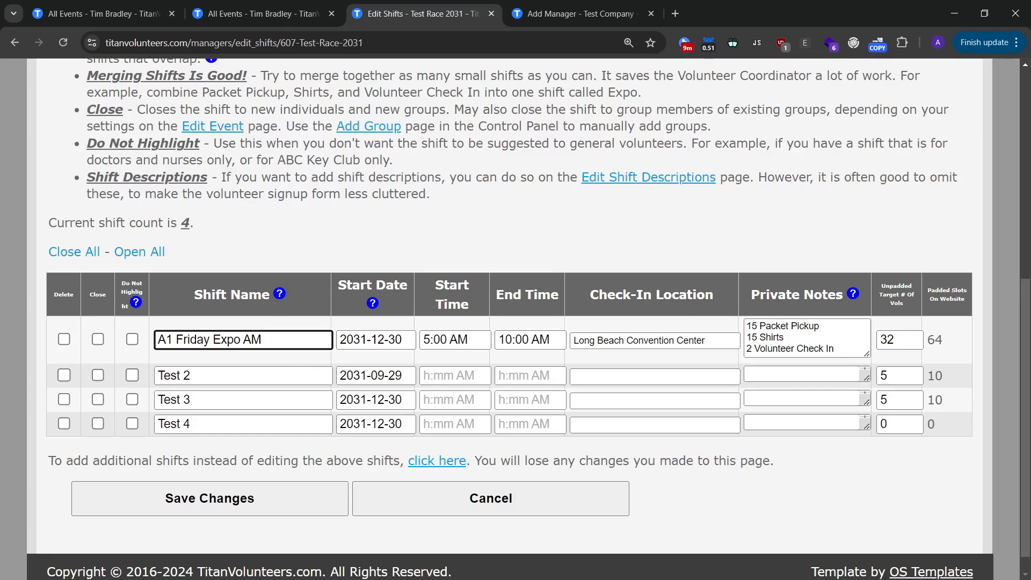
{"action": "left_click_drag", "start_coordinate": [290, 341], "coordinate": [155, 344]}
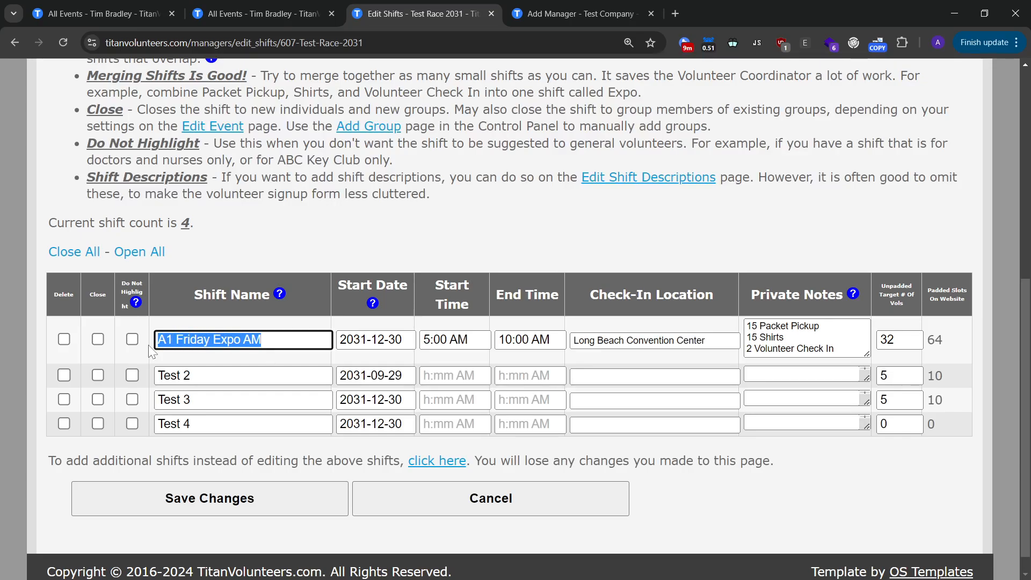
{"action": "left_click", "coordinate": [176, 340]}
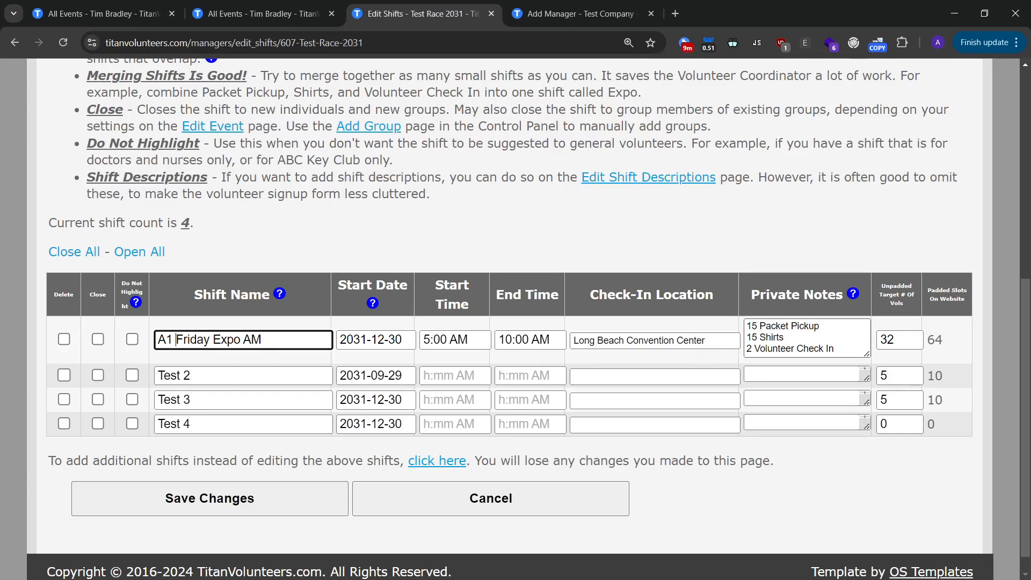
{"action": "left_click_drag", "start_coordinate": [845, 350], "coordinate": [706, 326]}
{"action": "left_click", "coordinate": [803, 338]}
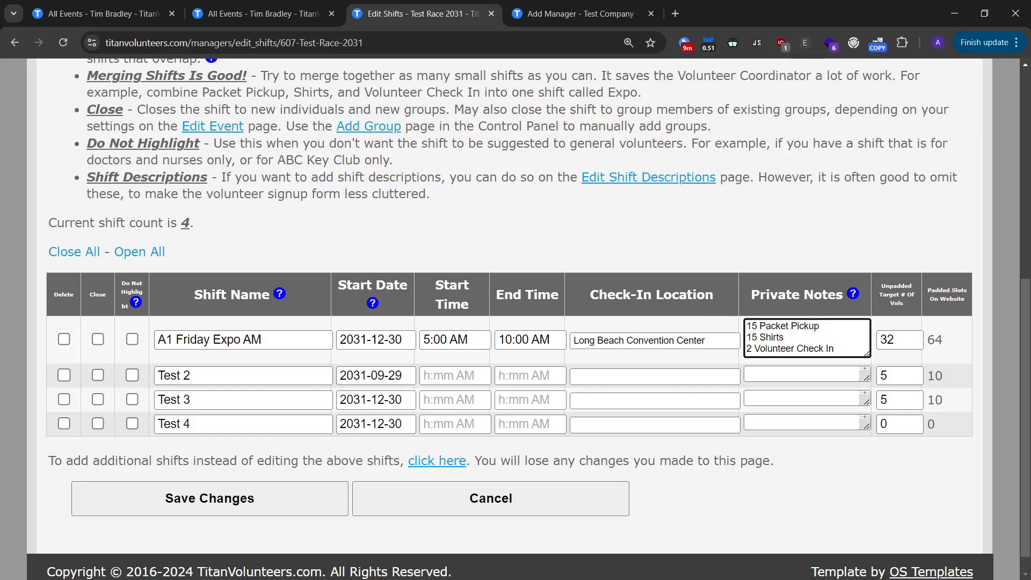
{"action": "scroll", "coordinate": [788, 386], "scroll_direction": "down", "scroll_amount": 1}
{"action": "scroll", "coordinate": [811, 338], "scroll_direction": "up", "scroll_amount": 1}
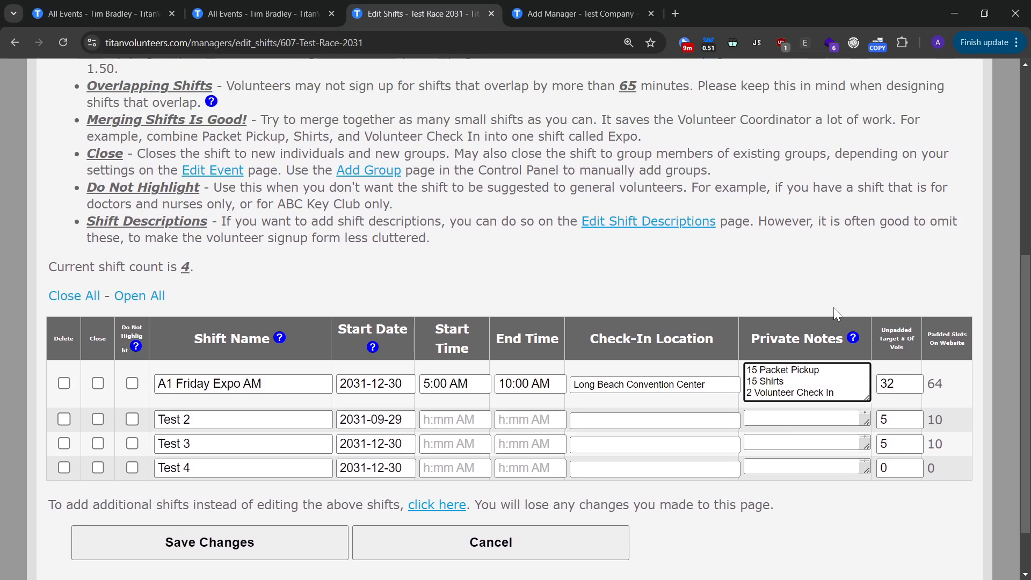
{"action": "left_click", "coordinate": [831, 301]}
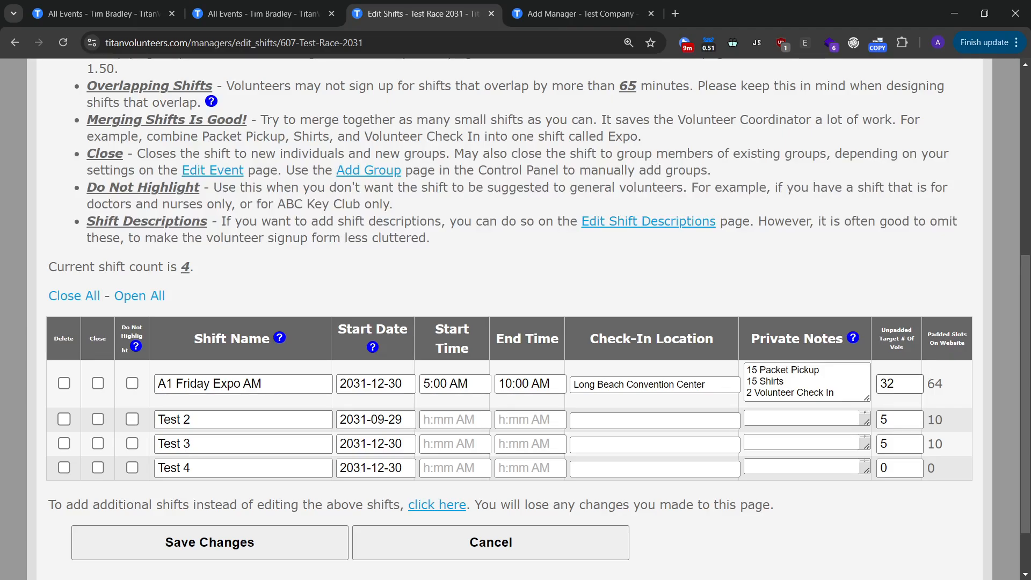
Re-enter 32 as A1 Friday Expo AM's unpadded volunteer target and examine its padded slots on the website.
{"action": "left_click", "coordinate": [902, 383]}
{"action": "left_click_drag", "start_coordinate": [897, 383], "coordinate": [877, 384]}
{"action": "left_click", "coordinate": [880, 383]}
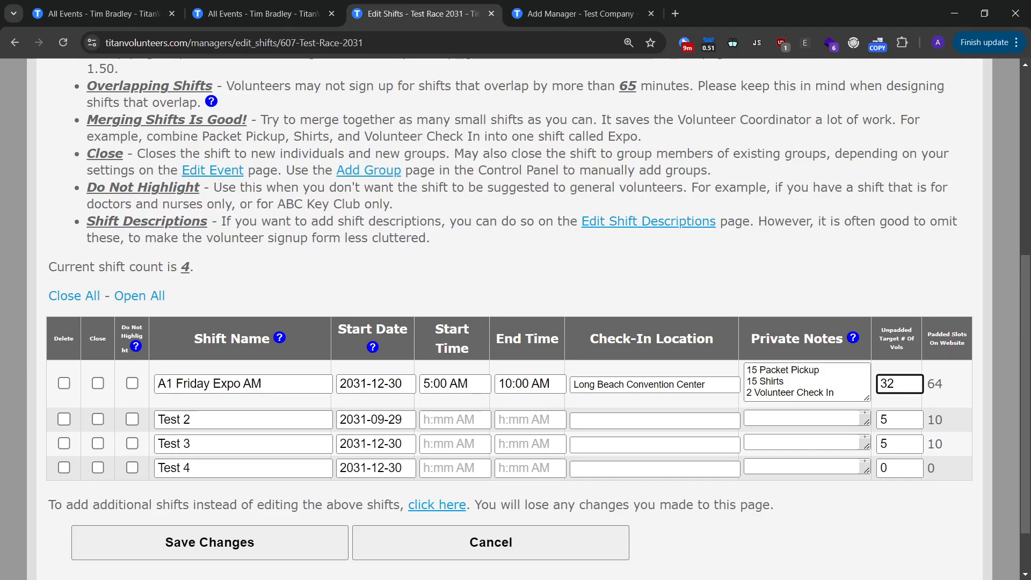
{"action": "left_click_drag", "start_coordinate": [903, 383], "coordinate": [872, 381]}
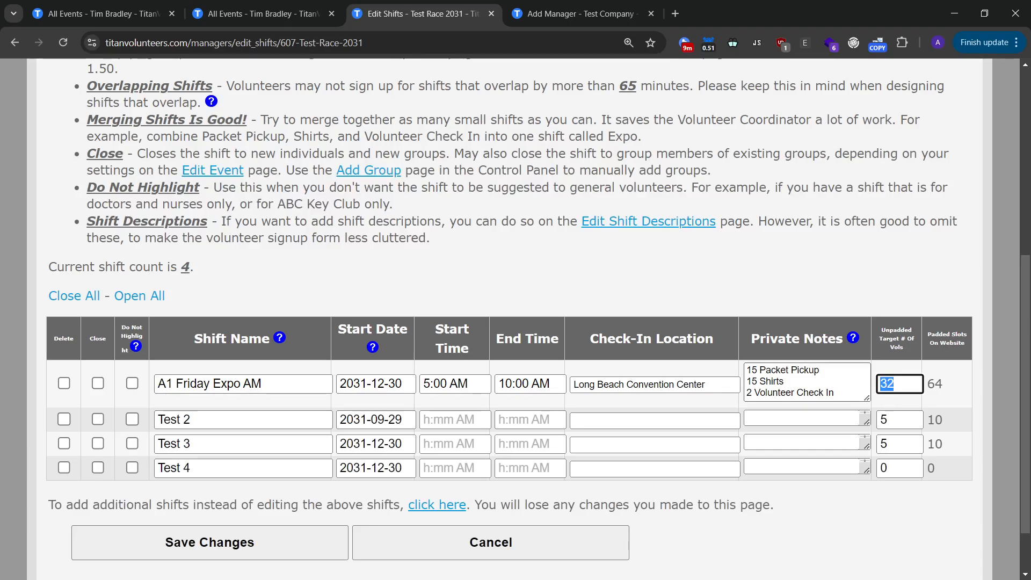
{"action": "type", "text": "32"}
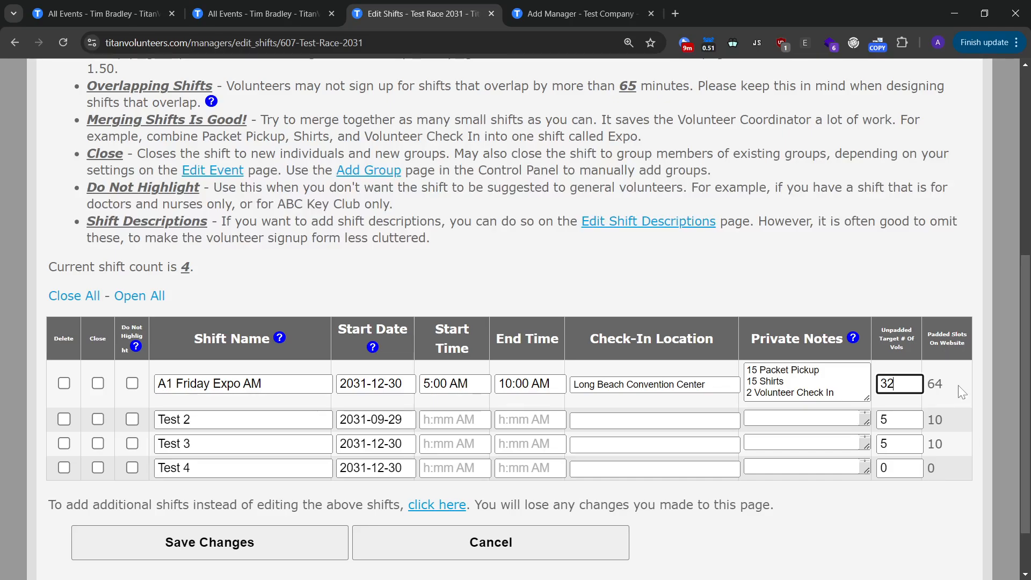
{"action": "mouse_move", "coordinate": [959, 384]}
{"action": "left_mouse_down"}
{"action": "mouse_move", "coordinate": [926, 383]}
{"action": "mouse_move", "coordinate": [943, 384]}
{"action": "left_mouse_up"}
{"action": "left_click", "coordinate": [903, 385]}
{"action": "left_click", "coordinate": [943, 384]}
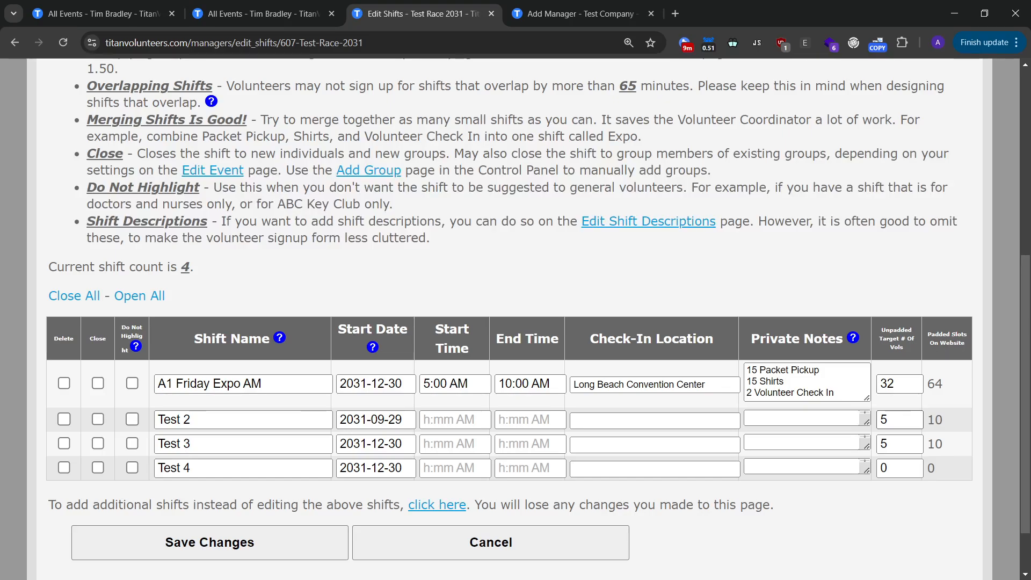
Rename the Test 2 shift as "A2 Friday Expo Miscellaneous" and save the shift changes.
{"action": "left_click_drag", "start_coordinate": [265, 420], "coordinate": [157, 419]}
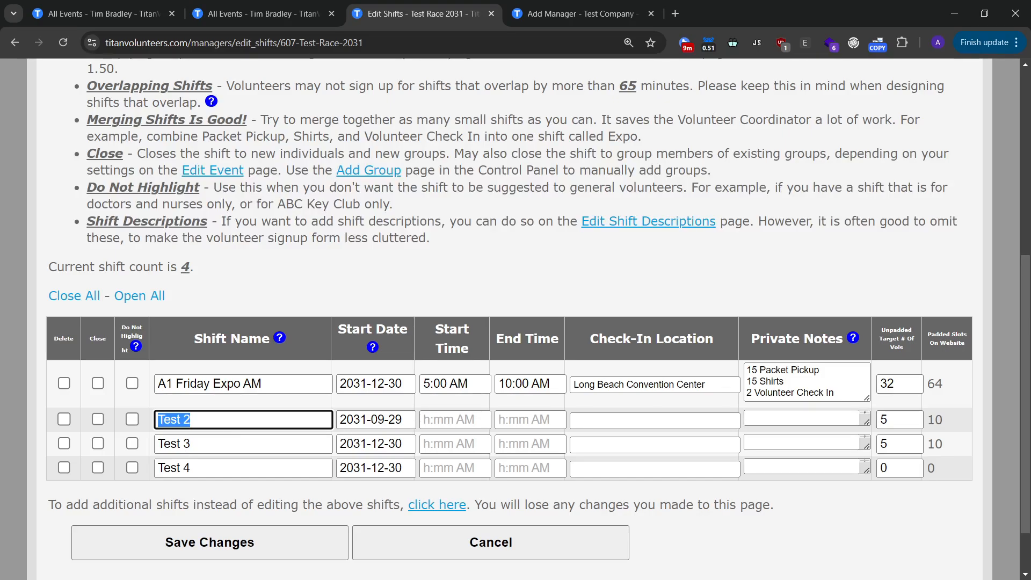
{"action": "type", "text": "A2 Friday E"}
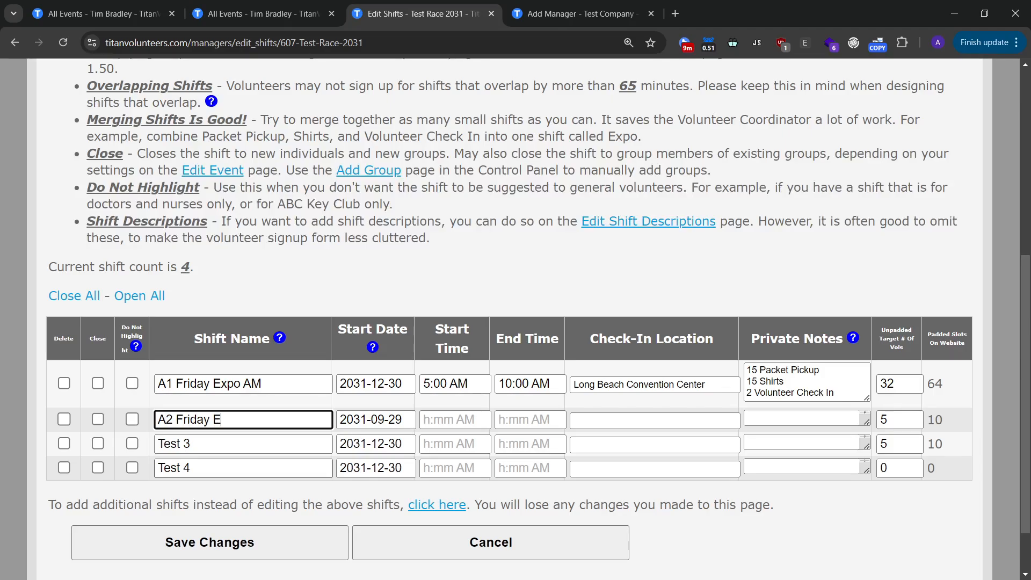
{"action": "type", "text": "xpo Miscellaneous"}
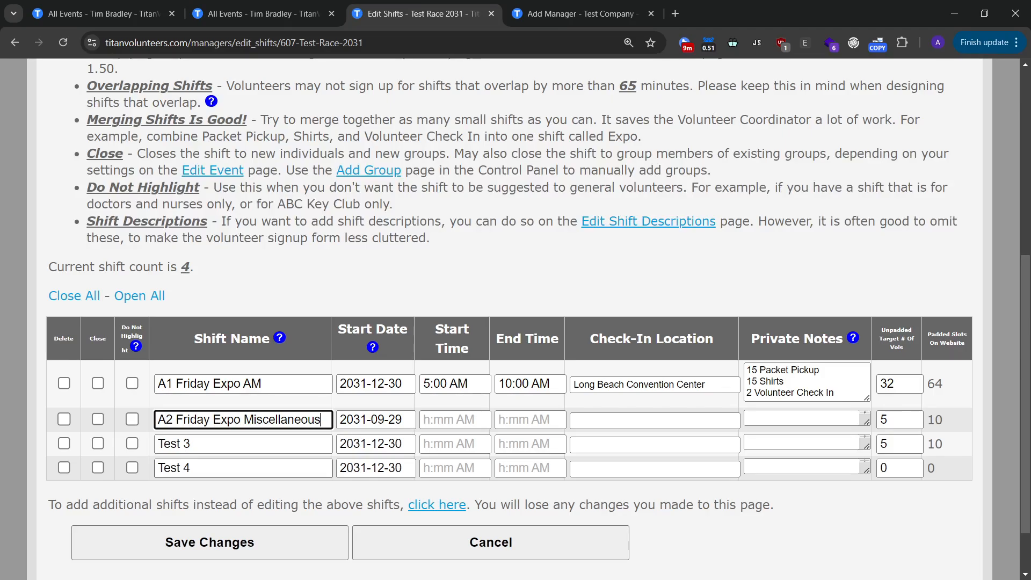
{"action": "key", "text": "Tab"}
{"action": "key", "text": "Tab"}
{"action": "key", "text": "Tab"}
{"action": "key", "text": "Tab"}
{"action": "key", "text": "Tab"}
{"action": "key", "text": "Tab"}
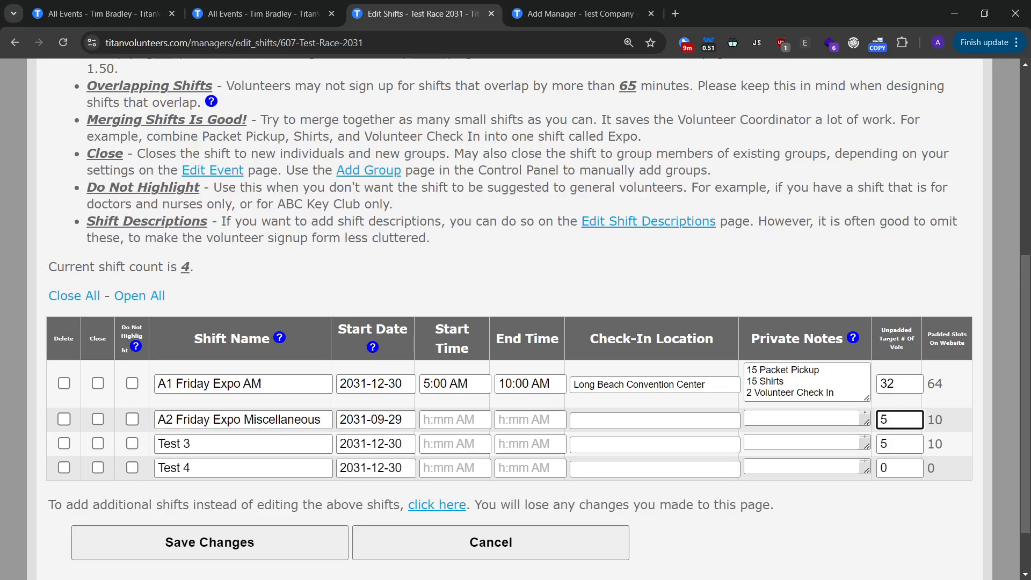
{"action": "key", "text": "ctrl+a"}
{"action": "left_click", "coordinate": [785, 382]}
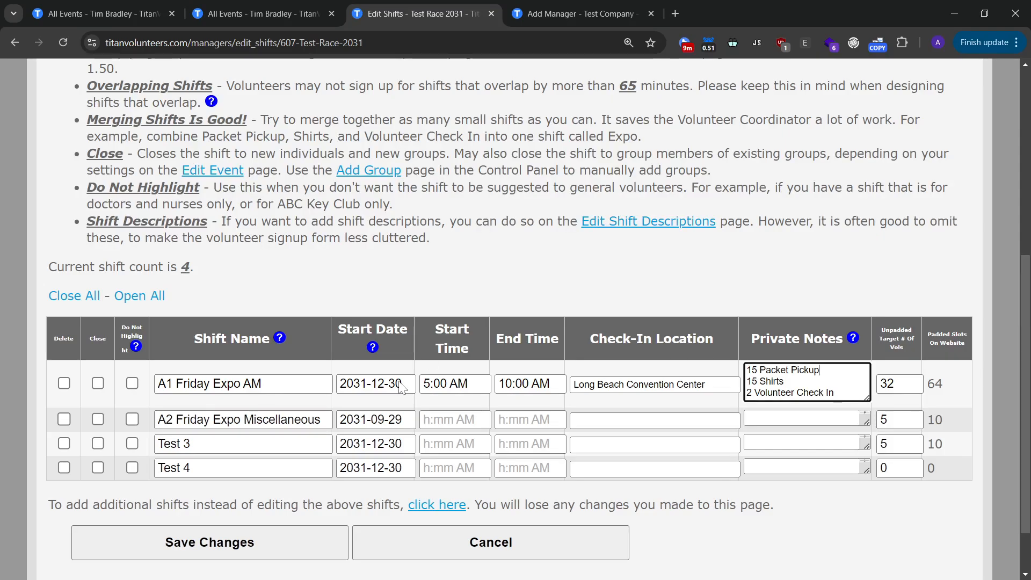
{"action": "left_click", "coordinate": [238, 543]}
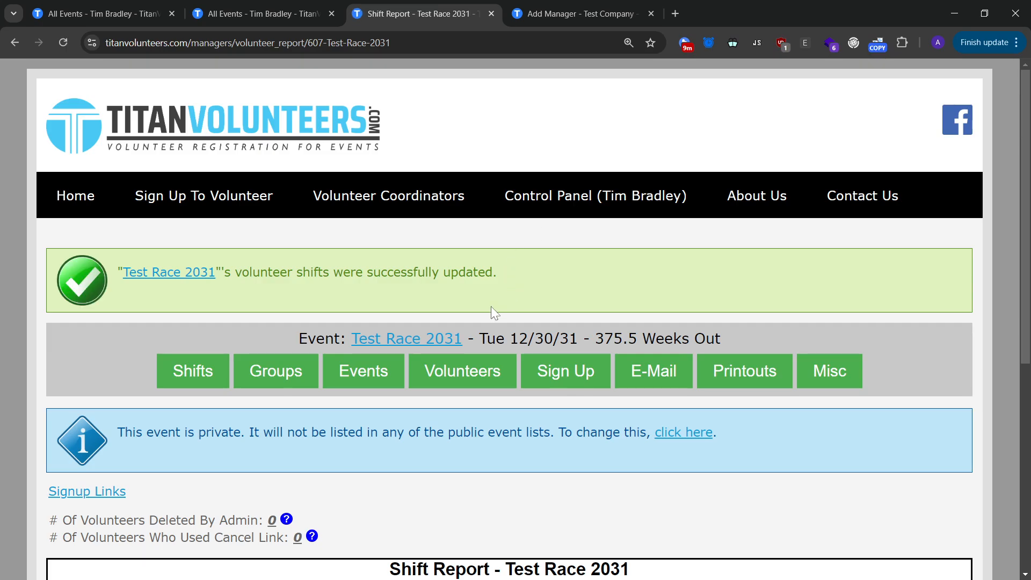
Look over the Test Race 2031 shift report and open the Merge Shifts page.
{"action": "scroll", "coordinate": [242, 322], "scroll_direction": "down", "scroll_amount": 2}
{"action": "mouse_move", "coordinate": [222, 263]}
{"action": "scroll", "coordinate": [242, 274], "scroll_direction": "down", "scroll_amount": 1}
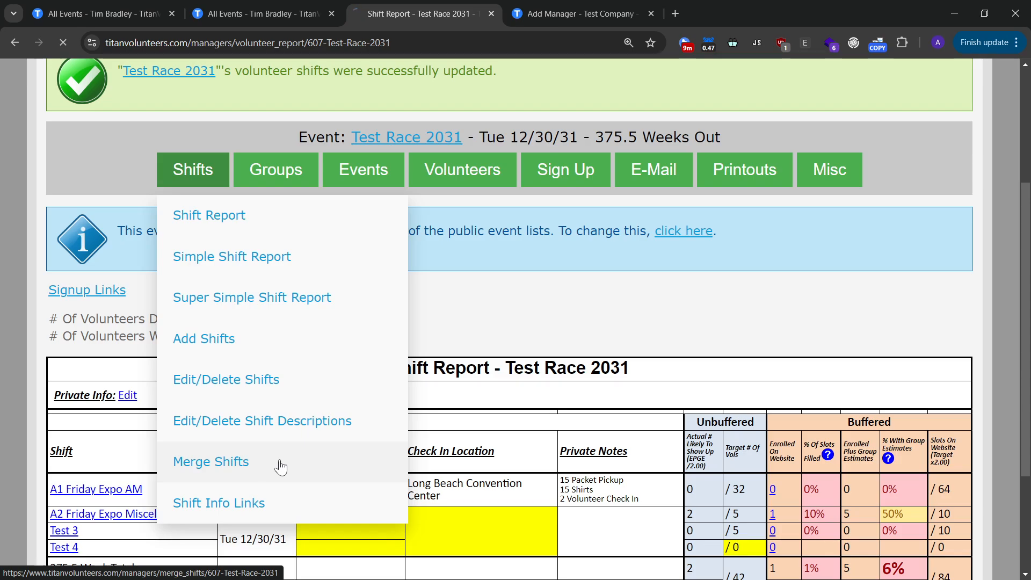
{"action": "left_click", "coordinate": [277, 466]}
Open the Group Report for Test Race 2031 and examine Test Group 1's leader contact details, sign-ups and pledged numbers.
{"action": "mouse_move", "coordinate": [295, 307]}
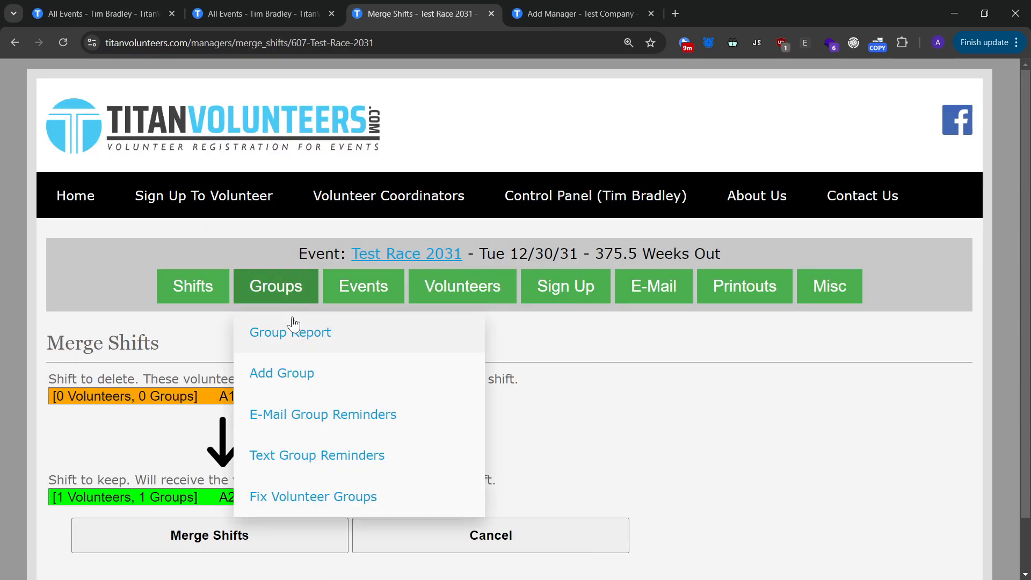
{"action": "left_click", "coordinate": [286, 335]}
{"action": "scroll", "coordinate": [327, 352], "scroll_direction": "down", "scroll_amount": 2}
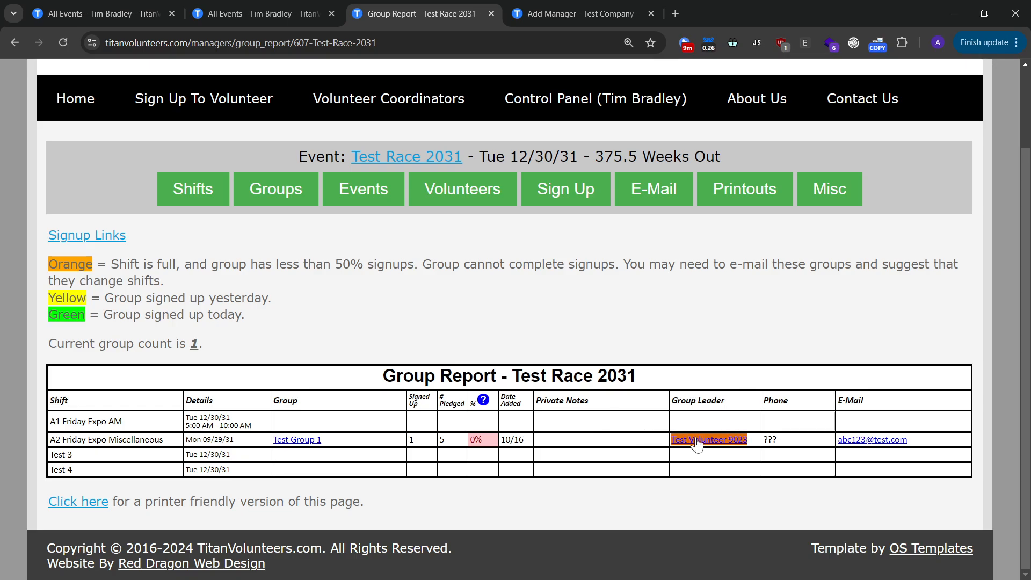
{"action": "left_click_drag", "start_coordinate": [921, 444], "coordinate": [669, 446]}
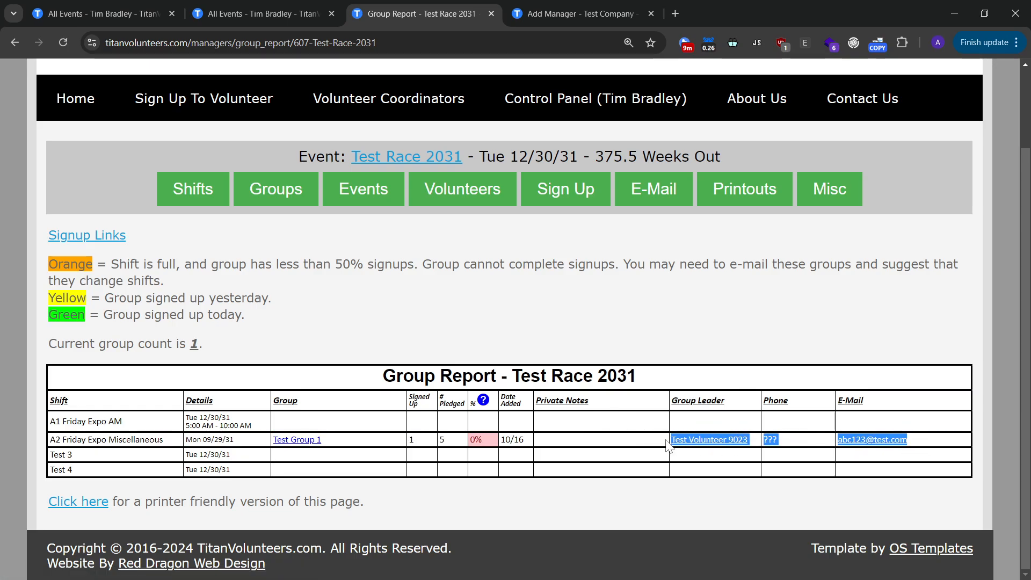
{"action": "left_click", "coordinate": [623, 449]}
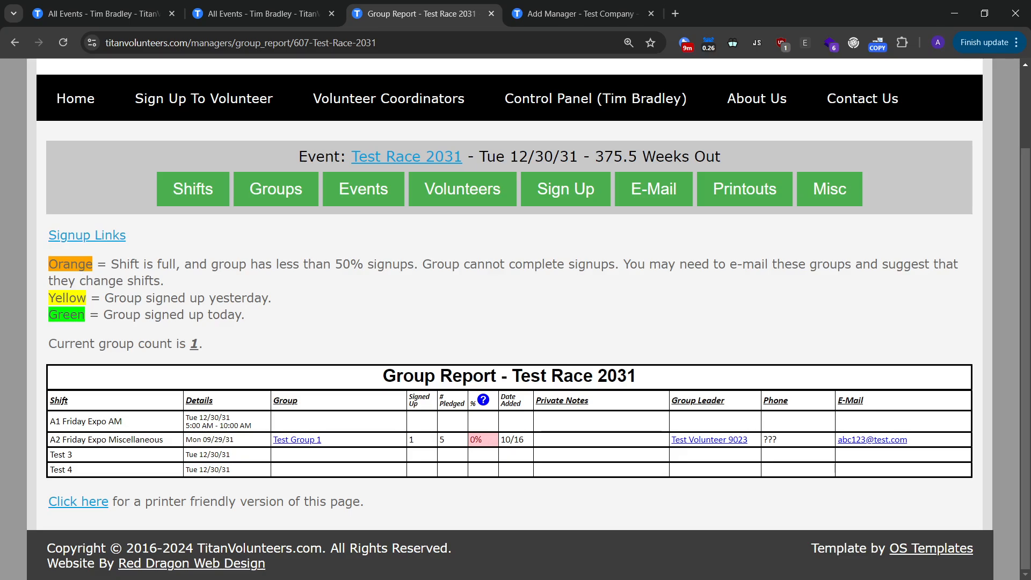
{"action": "left_click_drag", "start_coordinate": [449, 441], "coordinate": [427, 441]}
{"action": "left_click_drag", "start_coordinate": [494, 446], "coordinate": [473, 449]}
{"action": "left_click", "coordinate": [494, 452]}
Open the Edit Event page for Test Race 2031 and go to its Open To Signups setting.
{"action": "left_click", "coordinate": [288, 198]}
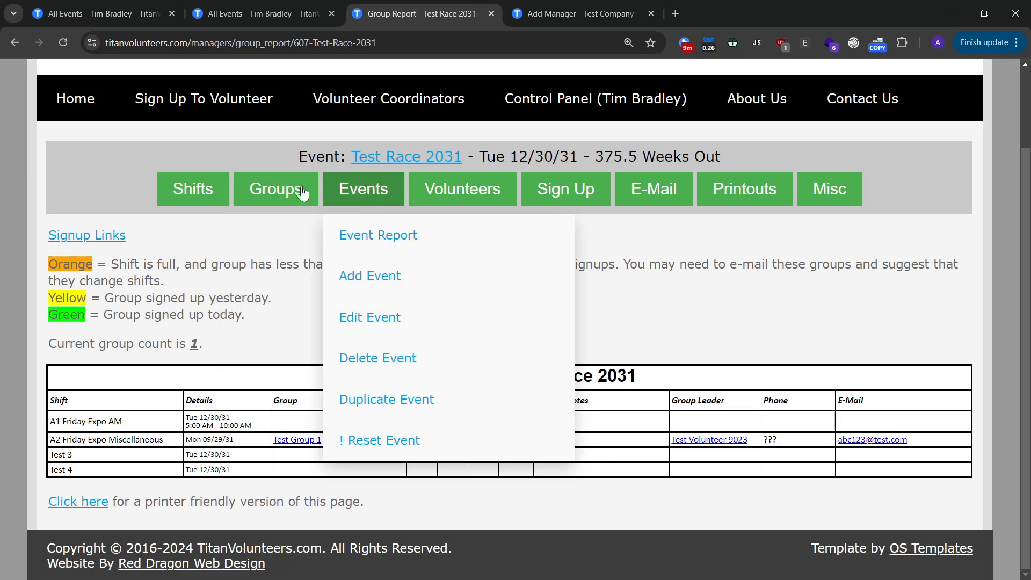
{"action": "mouse_move", "coordinate": [378, 211]}
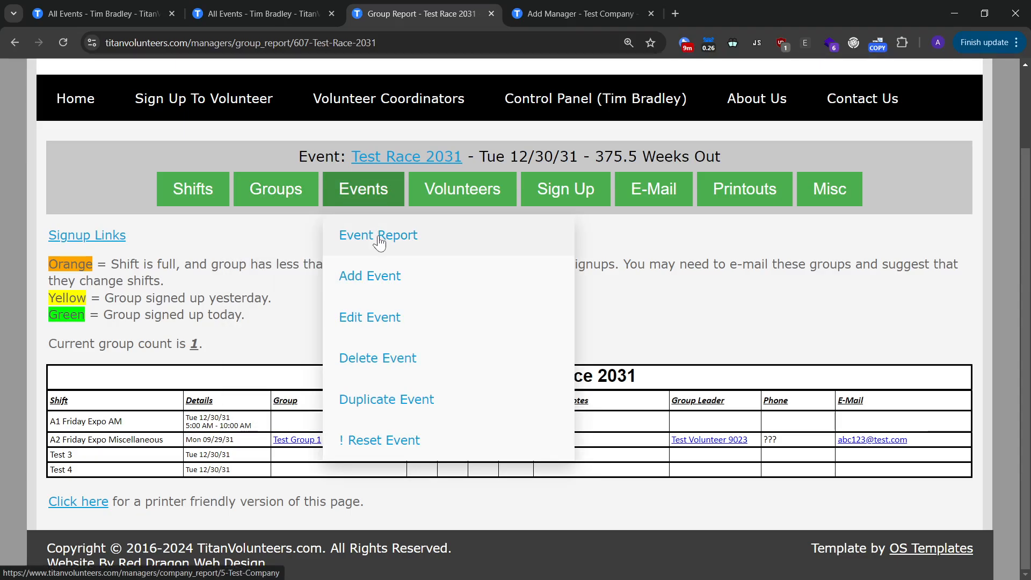
{"action": "left_click", "coordinate": [379, 322]}
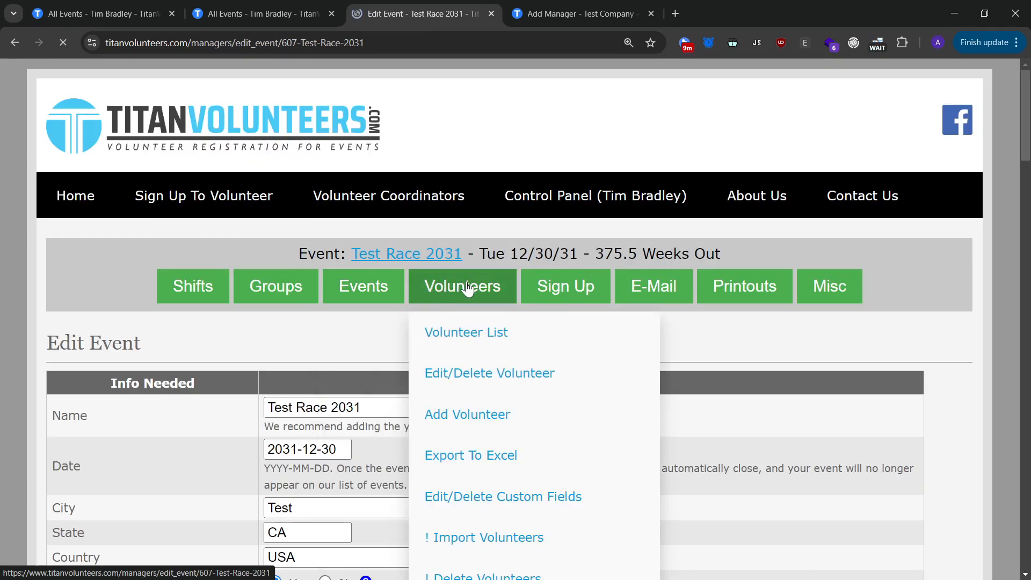
{"action": "scroll", "coordinate": [476, 386], "scroll_direction": "down", "scroll_amount": 1}
{"action": "scroll", "coordinate": [475, 385], "scroll_direction": "down", "scroll_amount": 3}
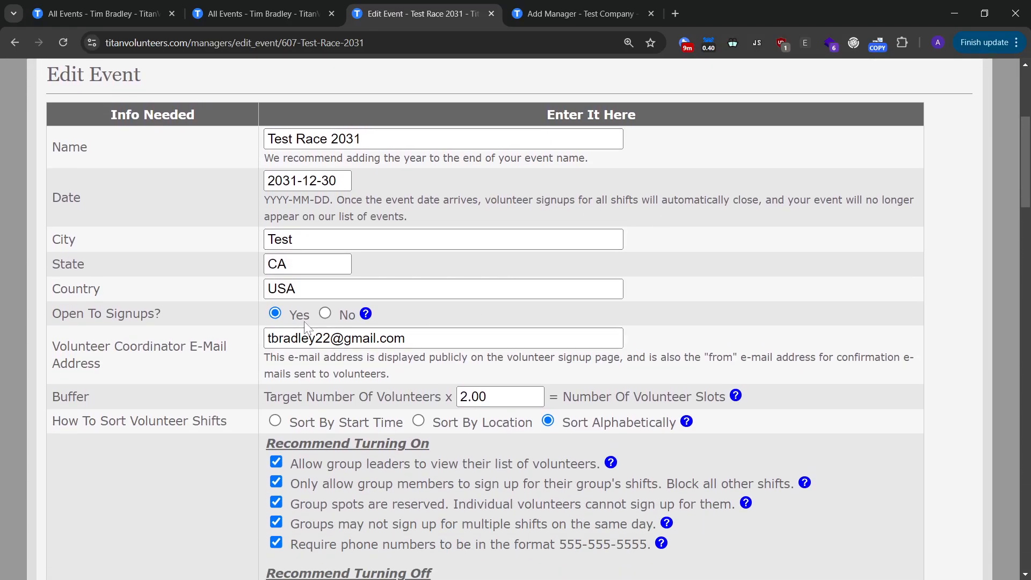
Try Open To Signups on No for Test Race 2031 and return it to Yes.
{"action": "left_click", "coordinate": [325, 313]}
{"action": "left_click", "coordinate": [275, 313]}
{"action": "left_click", "coordinate": [325, 313]}
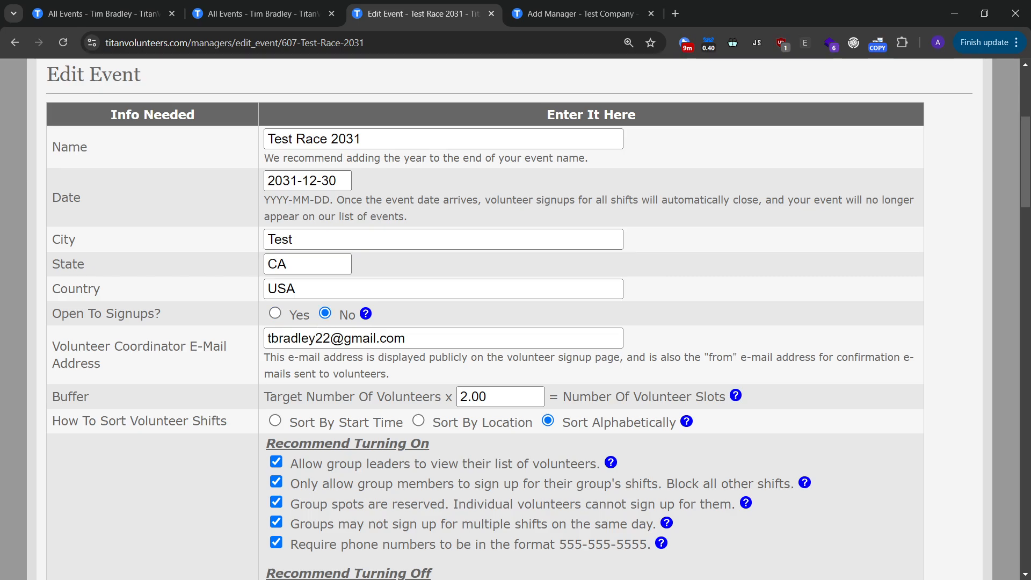
{"action": "left_click", "coordinate": [275, 314]}
{"action": "left_click", "coordinate": [325, 313]}
{"action": "left_click", "coordinate": [275, 313]}
Open the public Sign Up To Volunteer event list in a separate tab and look through its events.
{"action": "scroll", "coordinate": [215, 221], "scroll_direction": "up", "scroll_amount": 5}
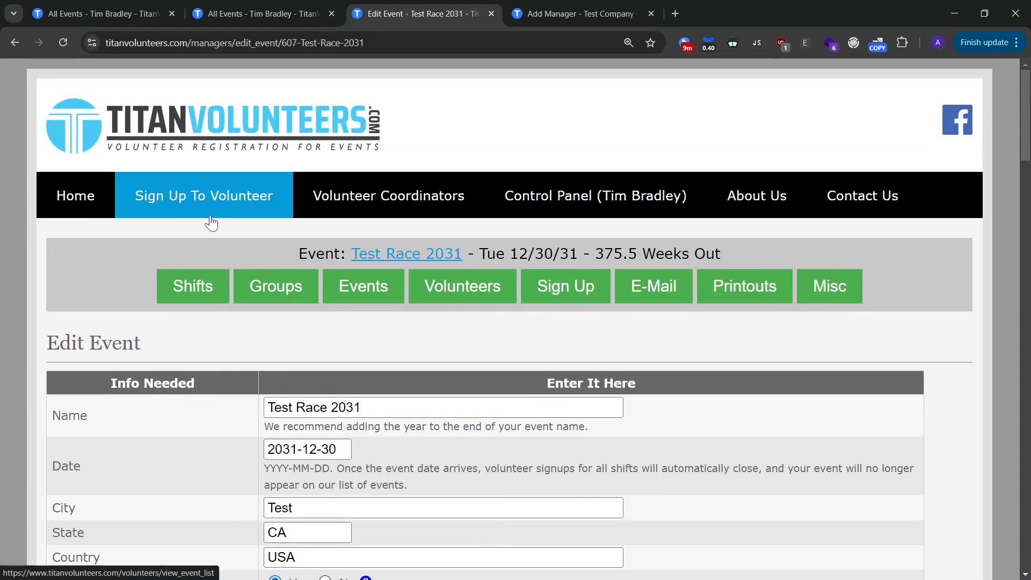
{"action": "middle_click", "coordinate": [211, 223]}
{"action": "left_click", "coordinate": [536, 6]}
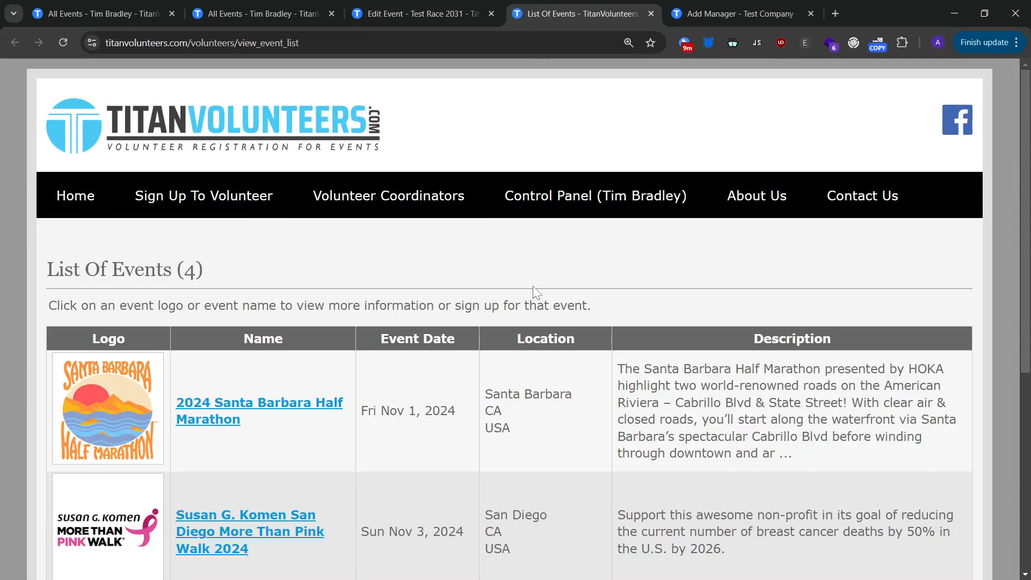
{"action": "scroll", "coordinate": [540, 291], "scroll_direction": "down", "scroll_amount": 4}
{"action": "scroll", "coordinate": [537, 290], "scroll_direction": "up", "scroll_amount": 5}
{"action": "scroll", "coordinate": [225, 317], "scroll_direction": "down", "scroll_amount": 6}
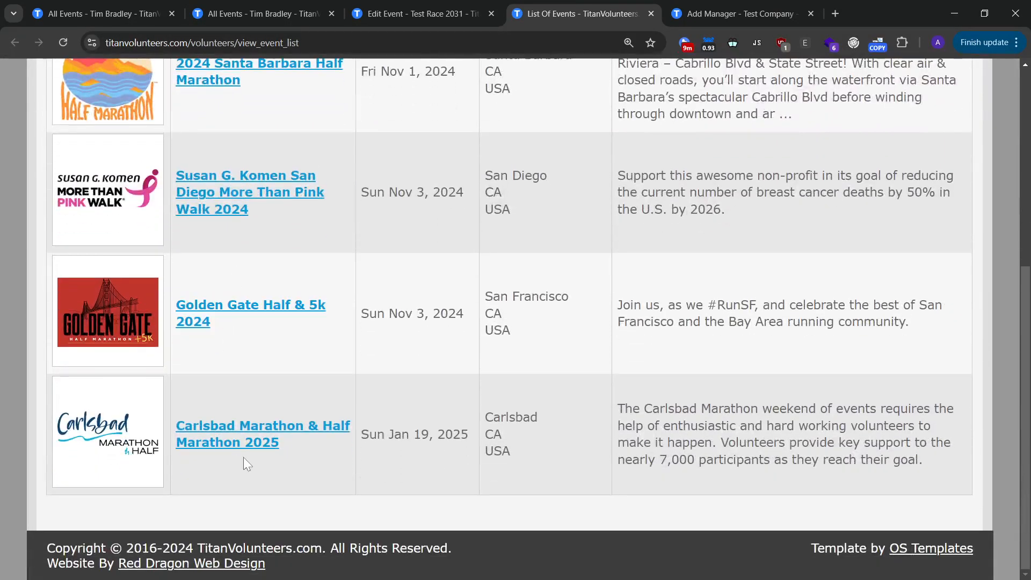
{"action": "scroll", "coordinate": [223, 371], "scroll_direction": "up", "scroll_amount": 1}
{"action": "scroll", "coordinate": [395, 215], "scroll_direction": "up", "scroll_amount": 2}
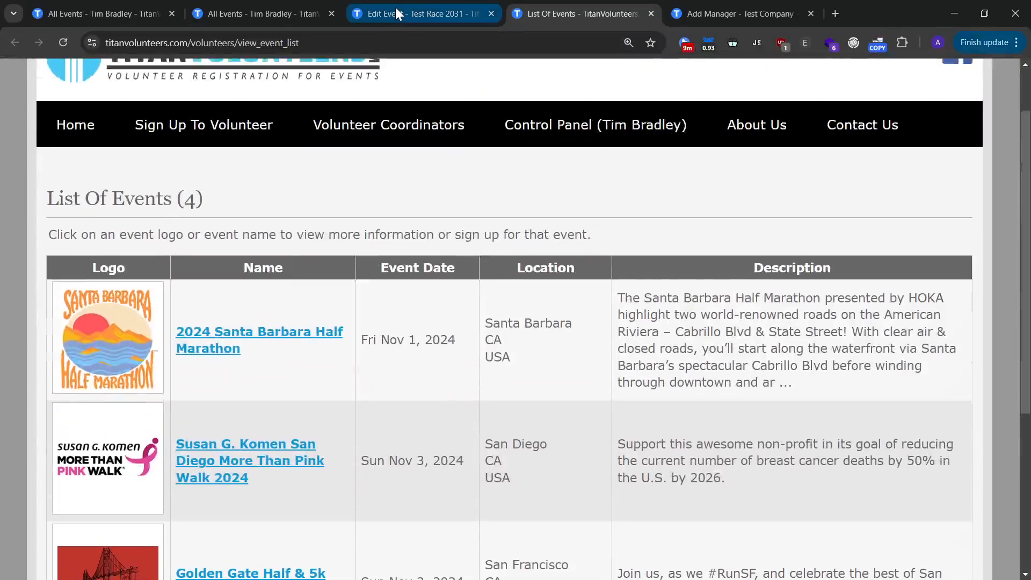
Return to the Edit Event page for Test Race 2031 and set Open To Signups to No.
{"action": "left_click", "coordinate": [396, 7]}
{"action": "scroll", "coordinate": [301, 395], "scroll_direction": "down", "scroll_amount": 3}
{"action": "left_click", "coordinate": [325, 381]}
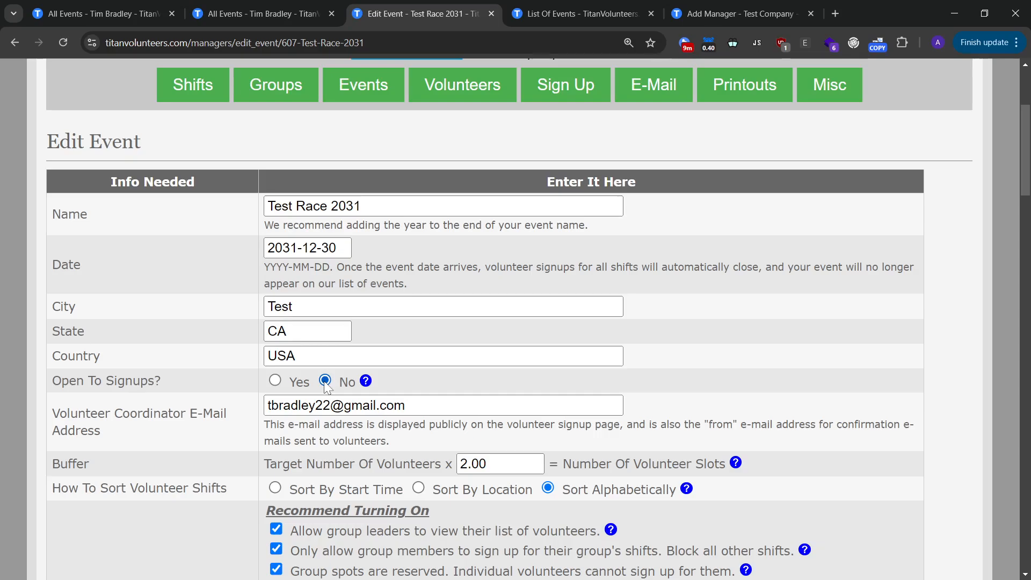
Set Open To Signups to Yes for Test Race 2031 and look over the rest of its Edit Event form.
{"action": "left_click", "coordinate": [275, 382]}
{"action": "scroll", "coordinate": [223, 482], "scroll_direction": "down", "scroll_amount": 15}
{"action": "scroll", "coordinate": [220, 477], "scroll_direction": "down", "scroll_amount": 4}
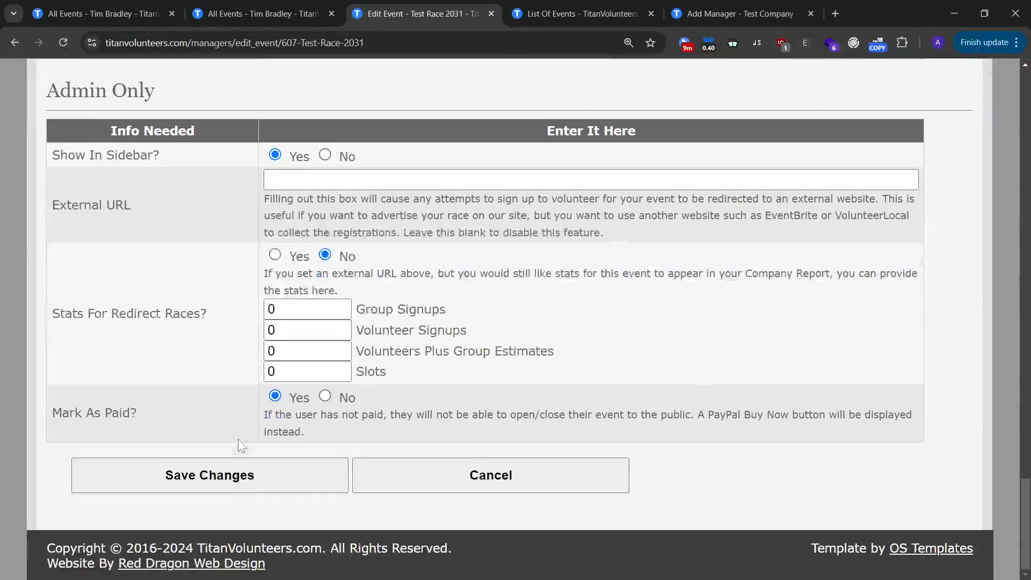
{"action": "scroll", "coordinate": [223, 478], "scroll_direction": "up", "scroll_amount": 2}
{"action": "scroll", "coordinate": [223, 478], "scroll_direction": "down", "scroll_amount": 2}
{"action": "scroll", "coordinate": [228, 471], "scroll_direction": "up", "scroll_amount": 20}
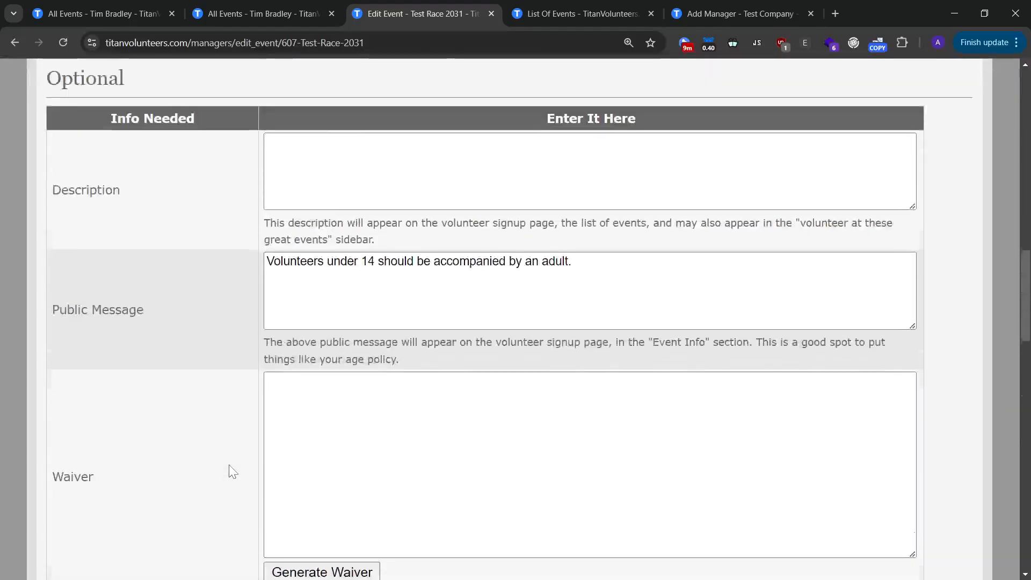
{"action": "scroll", "coordinate": [293, 450], "scroll_direction": "down", "scroll_amount": 3}
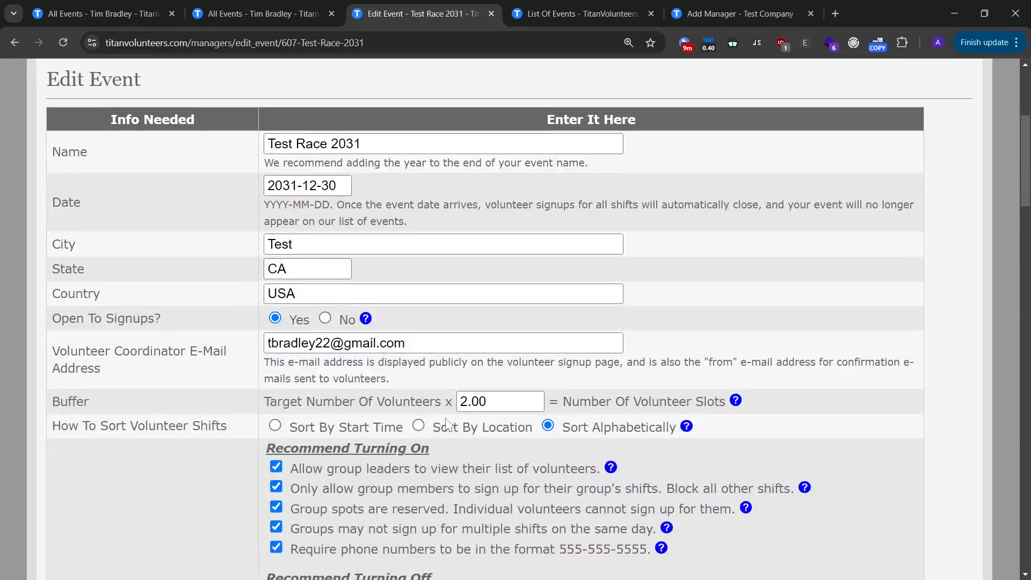
Examine the event's Buffer multiplier, the recommended on and off settings, and the optional description, public message and waiver fields.
{"action": "double_click", "coordinate": [472, 400]}
{"action": "scroll", "coordinate": [473, 401], "scroll_direction": "down", "scroll_amount": 3}
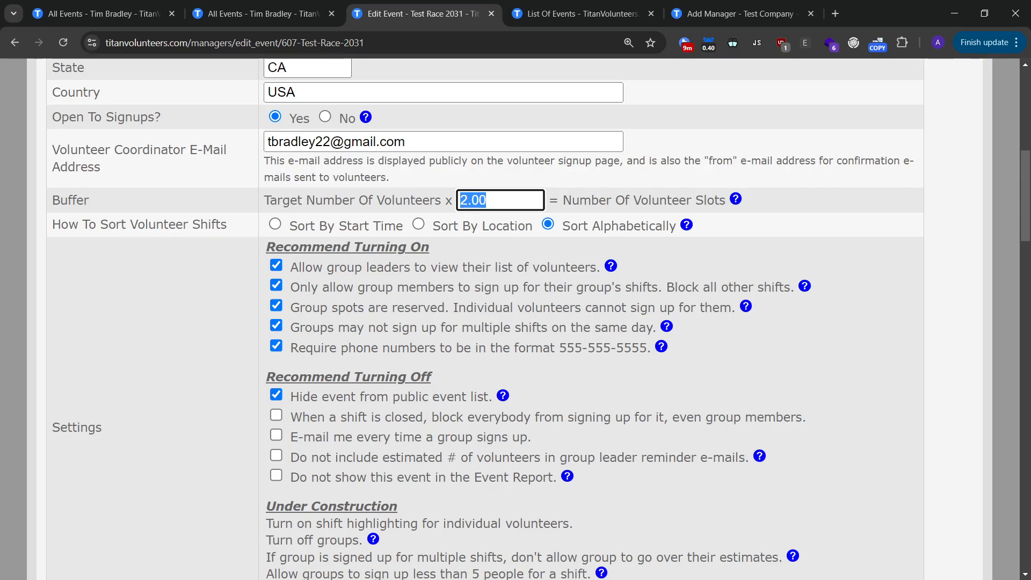
{"action": "left_click_drag", "start_coordinate": [376, 267], "coordinate": [402, 456]}
{"action": "scroll", "coordinate": [402, 454], "scroll_direction": "down", "scroll_amount": 1}
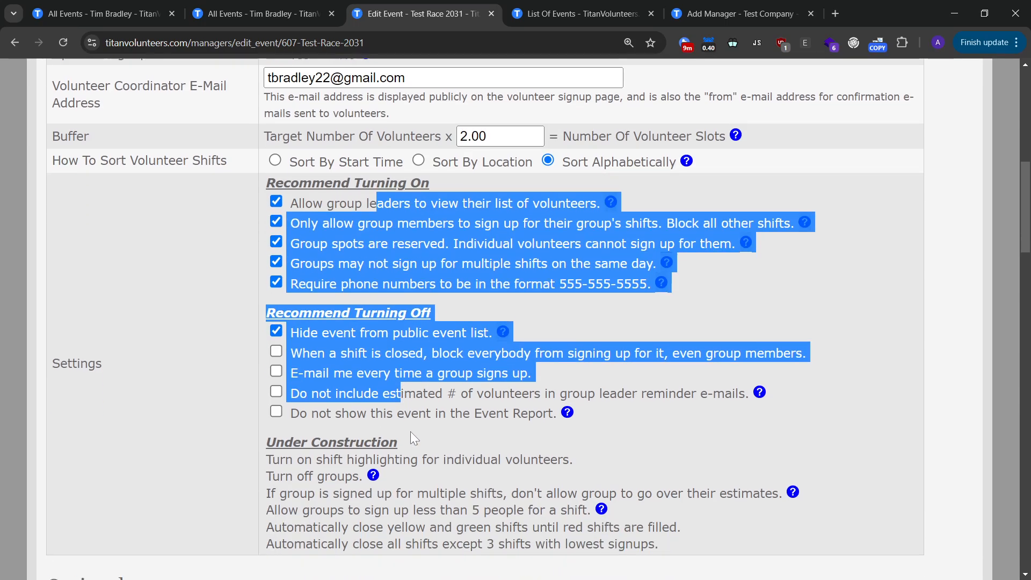
{"action": "left_click", "coordinate": [402, 454]}
{"action": "scroll", "coordinate": [402, 455], "scroll_direction": "down", "scroll_amount": 6}
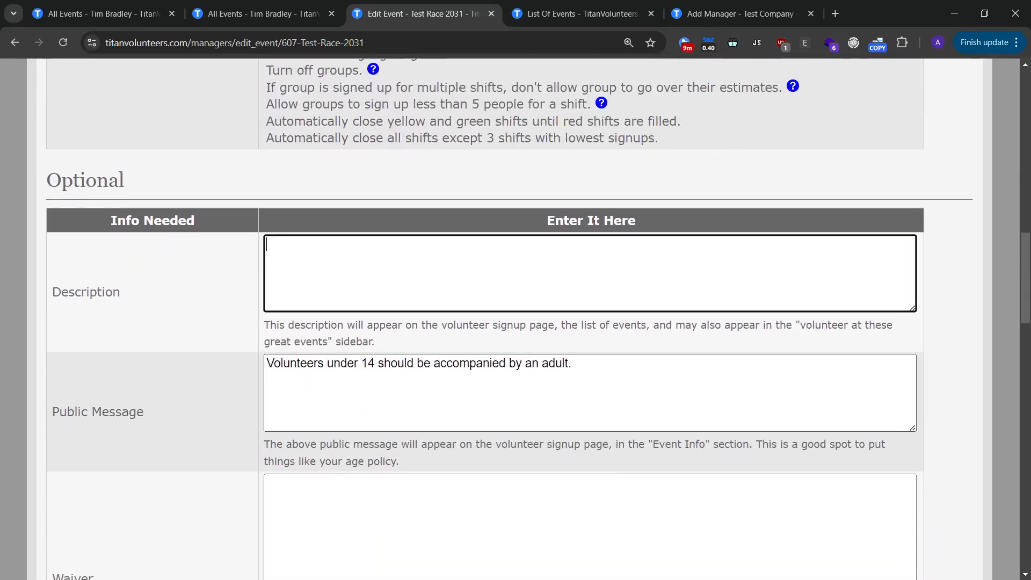
{"action": "scroll", "coordinate": [402, 454], "scroll_direction": "down", "scroll_amount": 10}
{"action": "scroll", "coordinate": [348, 285], "scroll_direction": "up", "scroll_amount": 4}
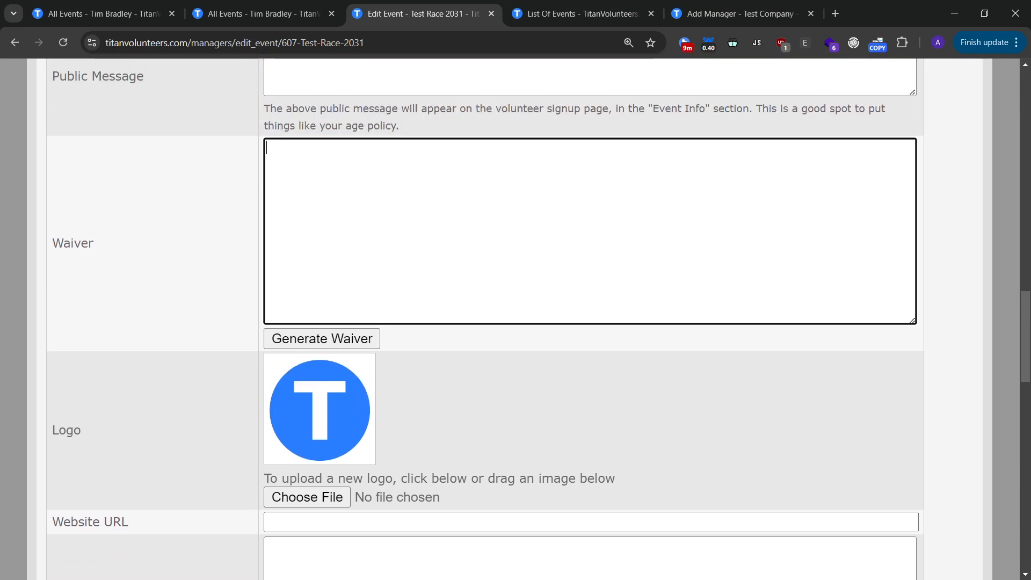
{"action": "type", "text": "st wai"}
{"action": "key", "text": "BackSpace"}
{"action": "key", "text": "BackSpace"}
{"action": "key", "text": "BackSpace"}
{"action": "key", "text": "BackSpace"}
{"action": "key", "text": "BackSpace"}
{"action": "key", "text": "BackSpace"}
{"action": "key", "text": "BackSpace"}
{"action": "key", "text": "BackSpace"}
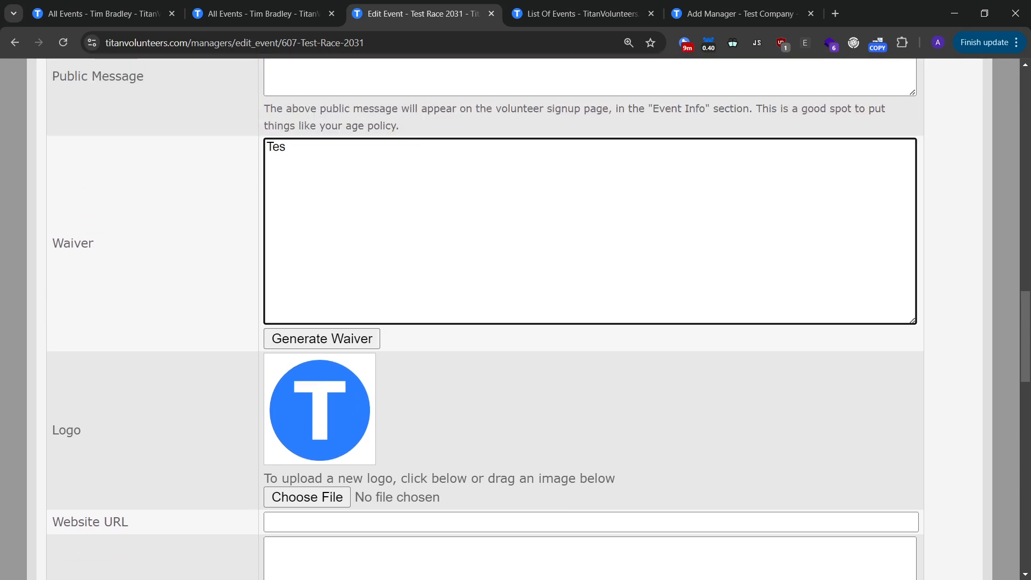
Generate the event waiver protecting Mud Runs, Inc., with arbitration in Los Angeles County, California, and the event marked as non-profit.
{"action": "left_click", "coordinate": [322, 339]}
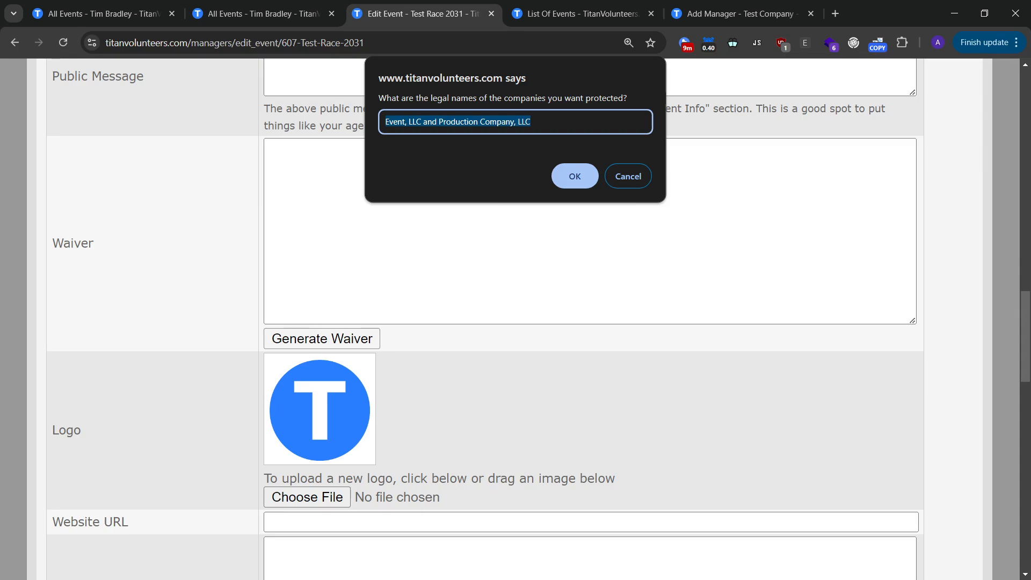
{"action": "type", "text": "Mud Runs, Inc."}
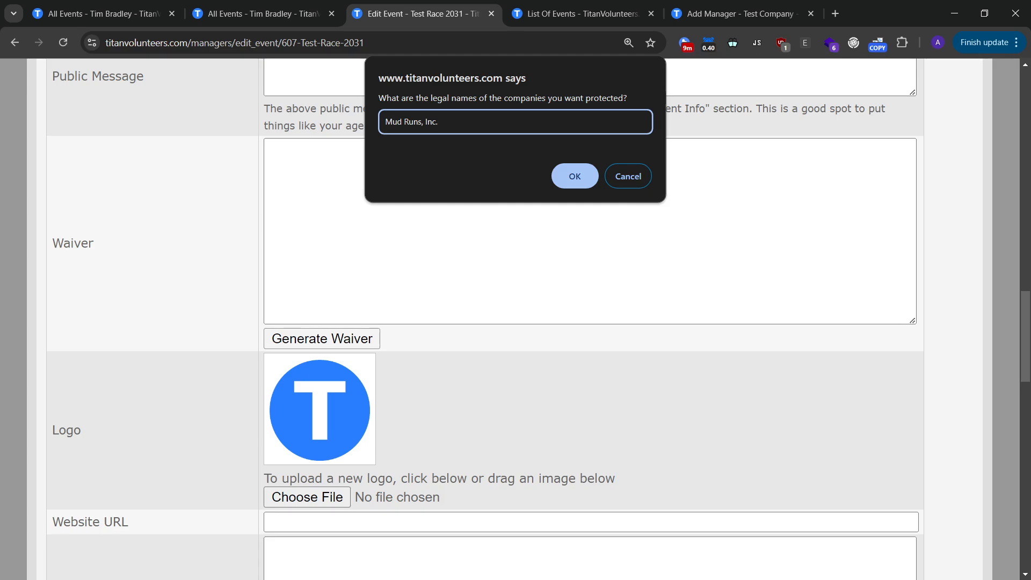
{"action": "left_click", "coordinate": [577, 179]}
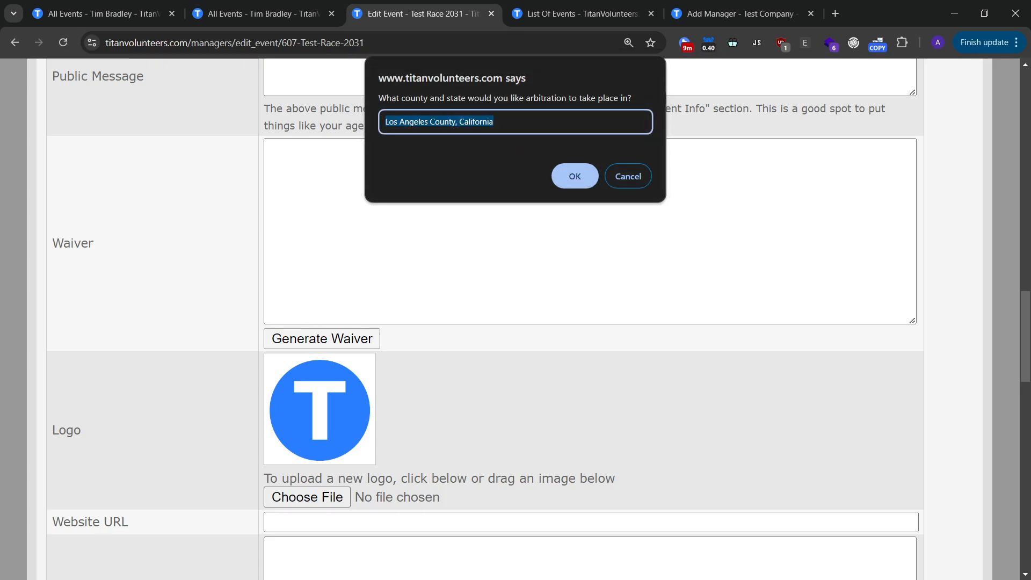
{"action": "left_click", "coordinate": [569, 177]}
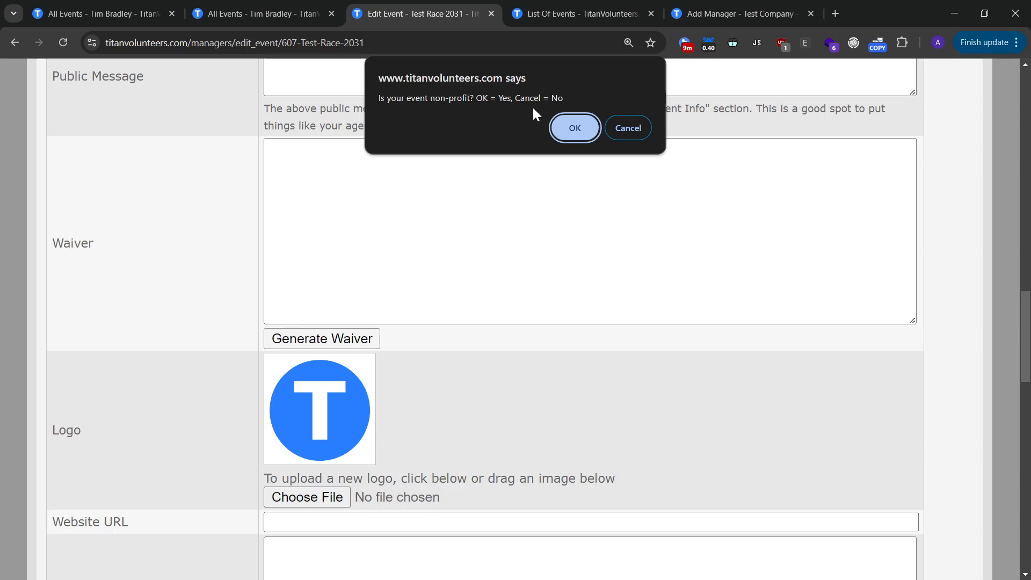
{"action": "left_click", "coordinate": [577, 127]}
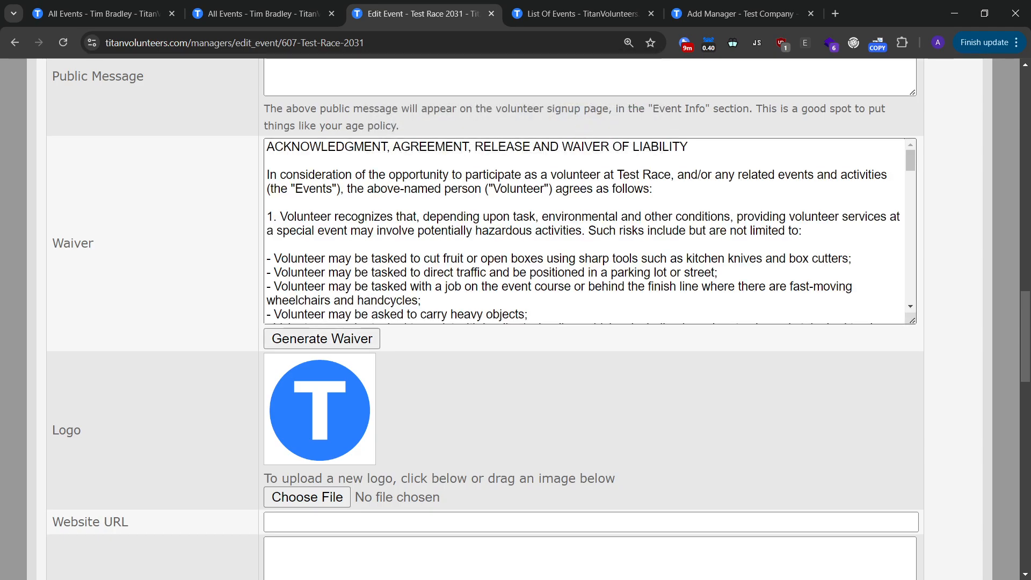
Enlarge the Waiver text box and read through the generated waiver, checking where the protected company is named.
{"action": "left_click_drag", "start_coordinate": [912, 321], "coordinate": [935, 567]}
{"action": "left_click_drag", "start_coordinate": [930, 249], "coordinate": [941, 409]}
{"action": "left_click", "coordinate": [485, 270]}
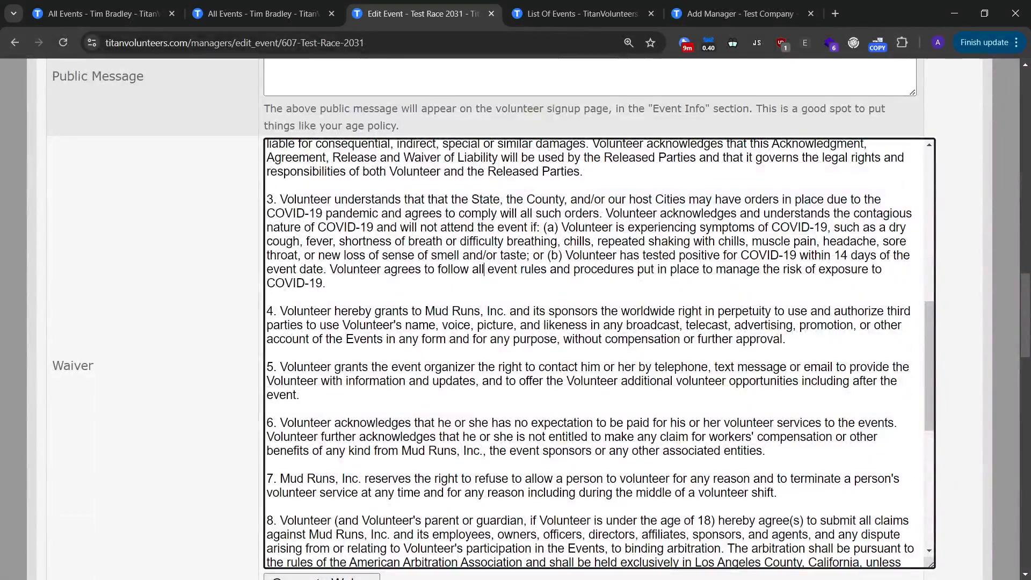
{"action": "left_click_drag", "start_coordinate": [425, 311], "coordinate": [506, 312]}
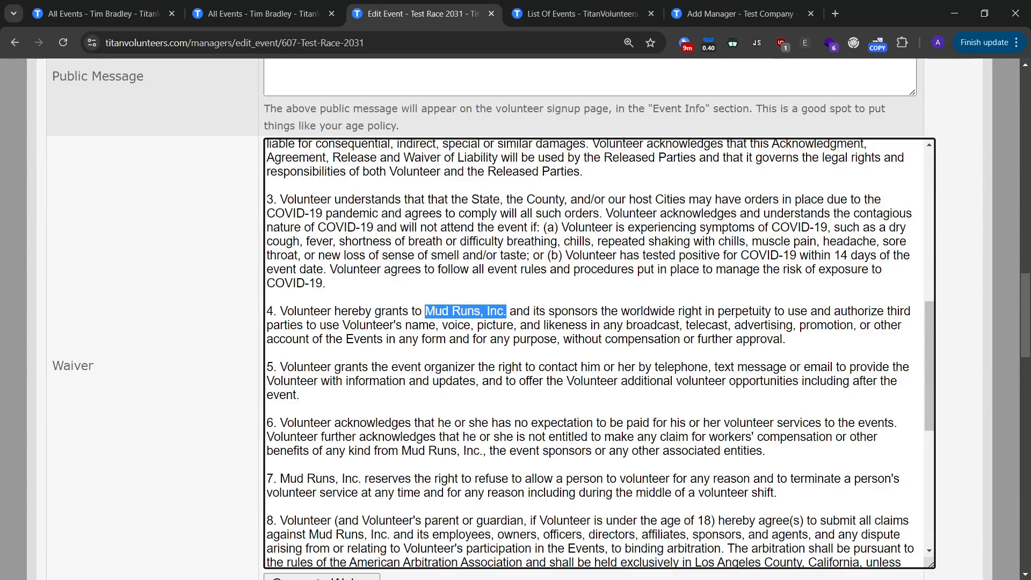
{"action": "left_click", "coordinate": [507, 312]}
{"action": "scroll", "coordinate": [537, 344], "scroll_direction": "down", "scroll_amount": 7}
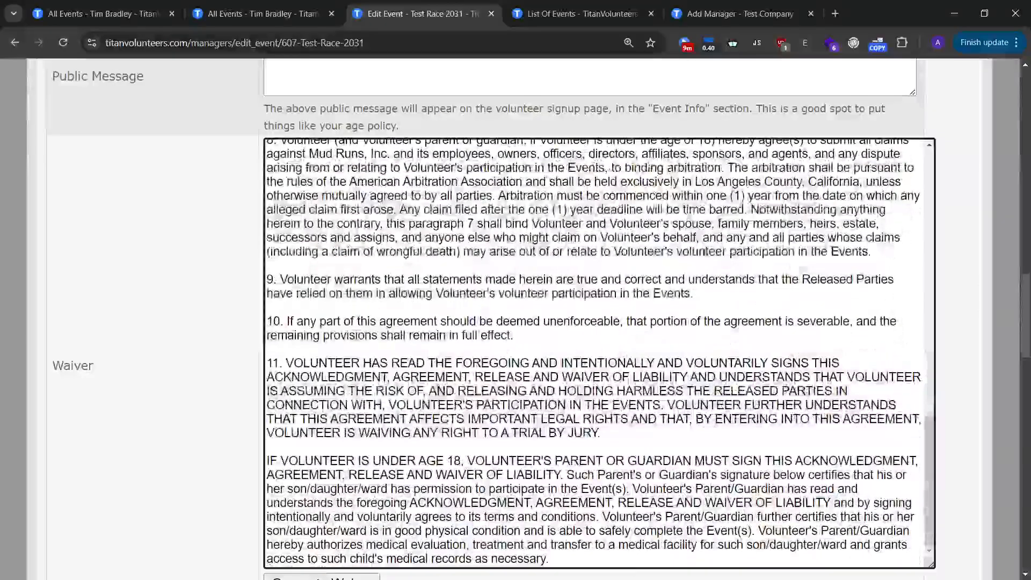
Save the changes to Test Race 2031.
{"action": "scroll", "coordinate": [183, 404], "scroll_direction": "down", "scroll_amount": 1}
{"action": "scroll", "coordinate": [233, 379], "scroll_direction": "down", "scroll_amount": 15}
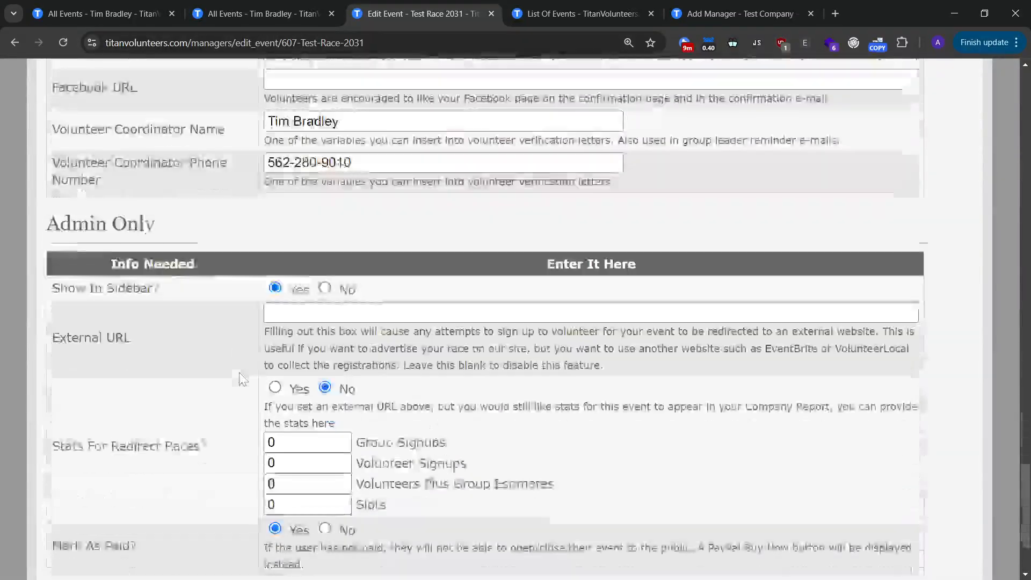
{"action": "scroll", "coordinate": [239, 380], "scroll_direction": "down", "scroll_amount": 3}
{"action": "left_click", "coordinate": [248, 475]}
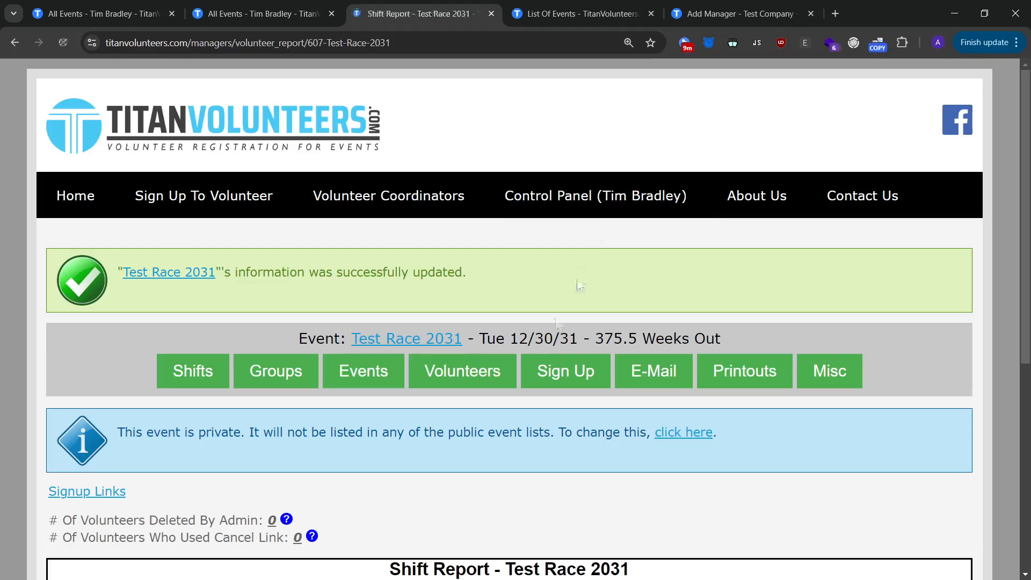
Open the public individual sign-up form for Test Race 2031 and examine its waiver and the volunteer and parent/guardian e-signature fields.
{"action": "mouse_move", "coordinate": [566, 376]}
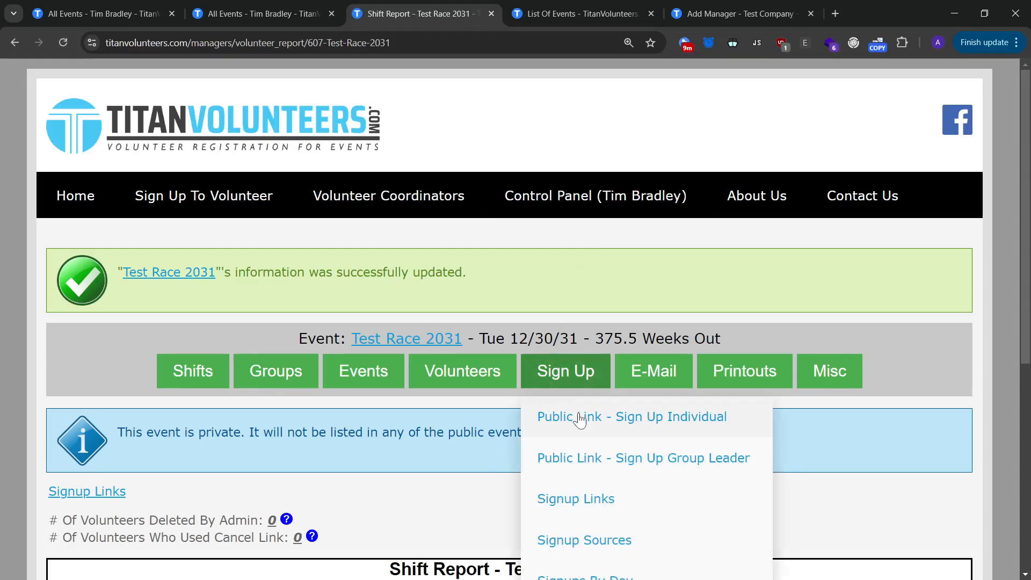
{"action": "left_click", "coordinate": [581, 418]}
{"action": "scroll", "coordinate": [527, 353], "scroll_direction": "down", "scroll_amount": 18}
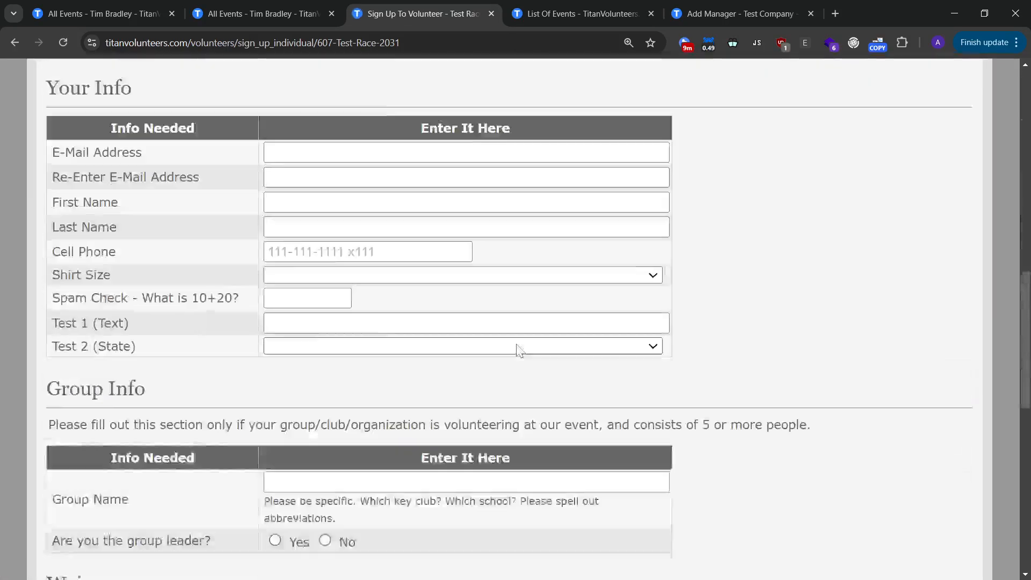
{"action": "scroll", "coordinate": [520, 355], "scroll_direction": "down", "scroll_amount": 5}
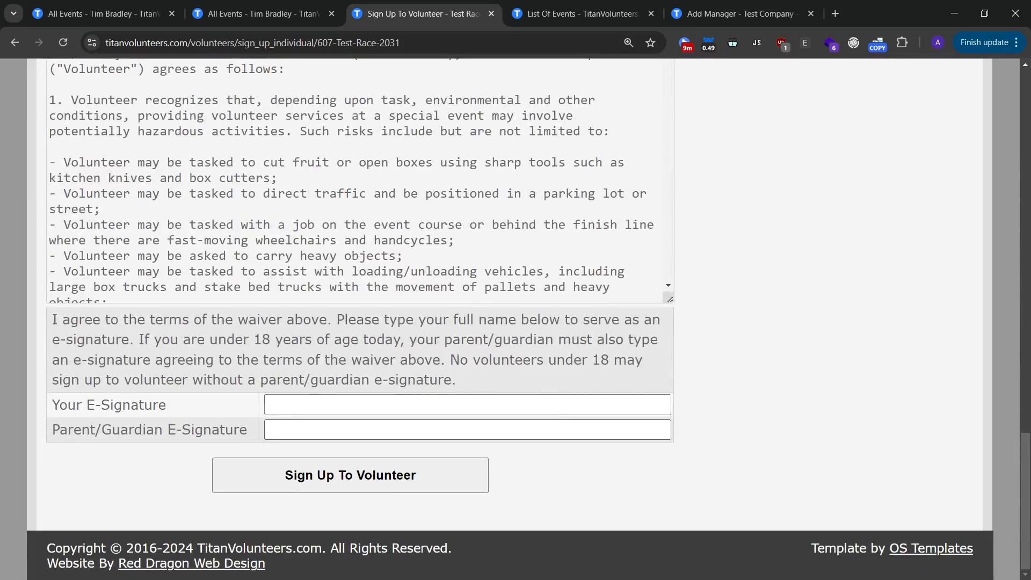
{"action": "left_click", "coordinate": [547, 404]}
{"action": "left_click", "coordinate": [186, 410]}
{"action": "mouse_move", "coordinate": [114, 406]}
{"action": "left_mouse_down"}
{"action": "mouse_move", "coordinate": [77, 406]}
{"action": "mouse_move", "coordinate": [155, 430]}
{"action": "mouse_move", "coordinate": [247, 429]}
{"action": "mouse_move", "coordinate": [233, 429]}
{"action": "left_mouse_up"}
{"action": "left_click", "coordinate": [69, 452]}
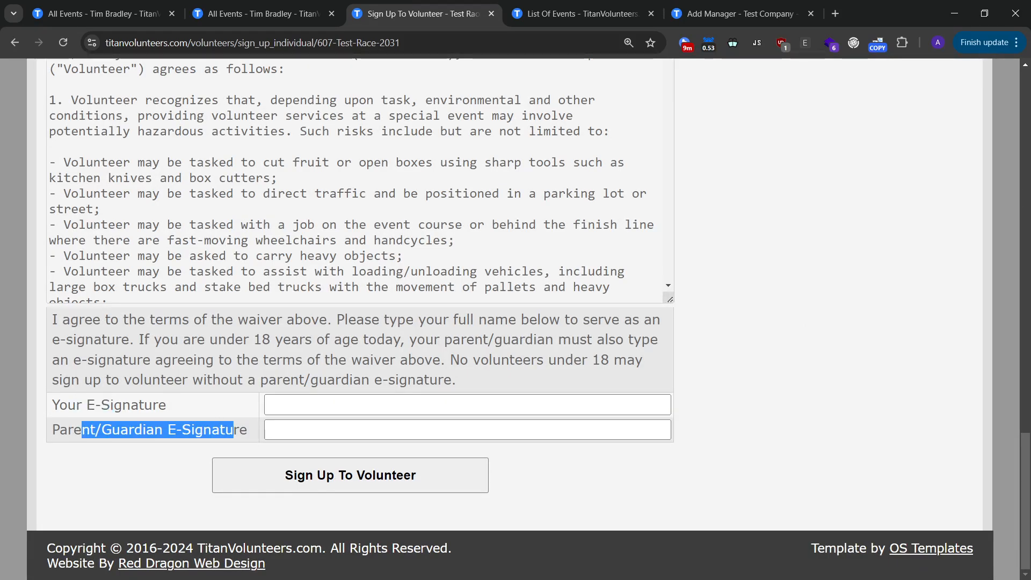
{"action": "scroll", "coordinate": [731, 278], "scroll_direction": "up", "scroll_amount": 5}
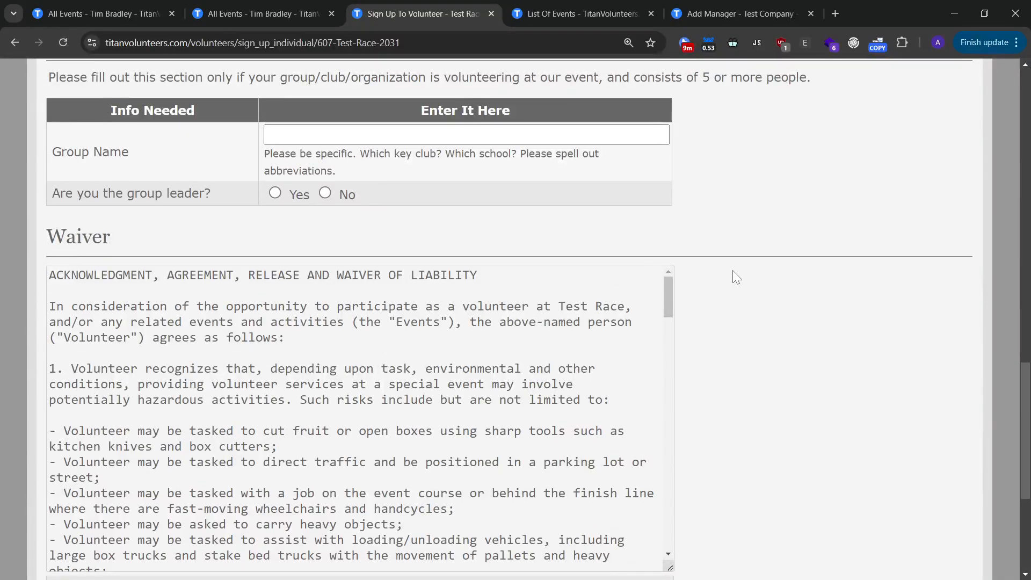
Return to the Shift Report and open the Duplicate Event form for Test Race 2031.
{"action": "left_click", "coordinate": [15, 43]}
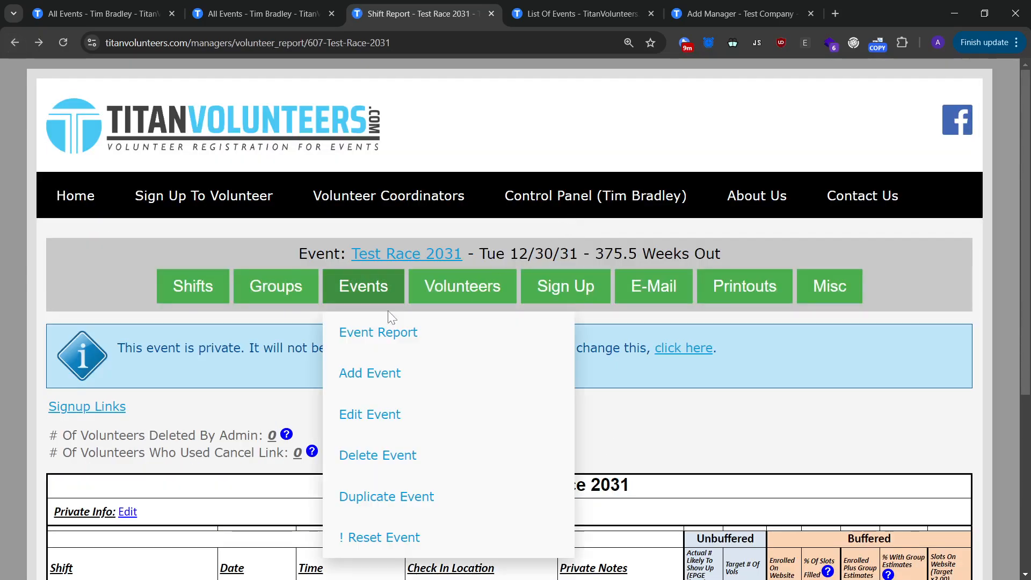
{"action": "mouse_move", "coordinate": [392, 313]}
{"action": "scroll", "coordinate": [391, 355], "scroll_direction": "down", "scroll_amount": 2}
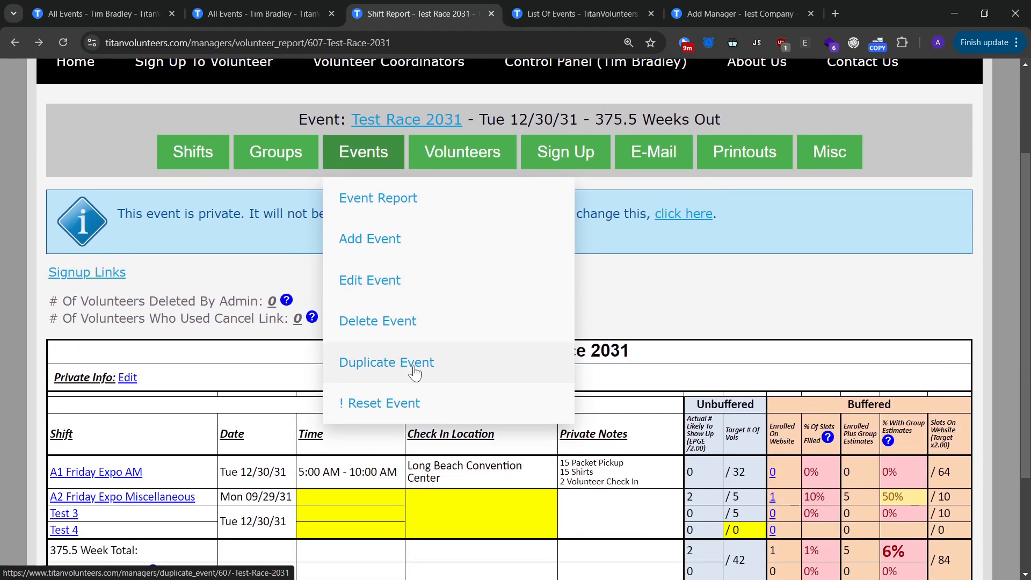
{"action": "left_click", "coordinate": [416, 363]}
{"action": "scroll", "coordinate": [440, 386], "scroll_direction": "down", "scroll_amount": 2}
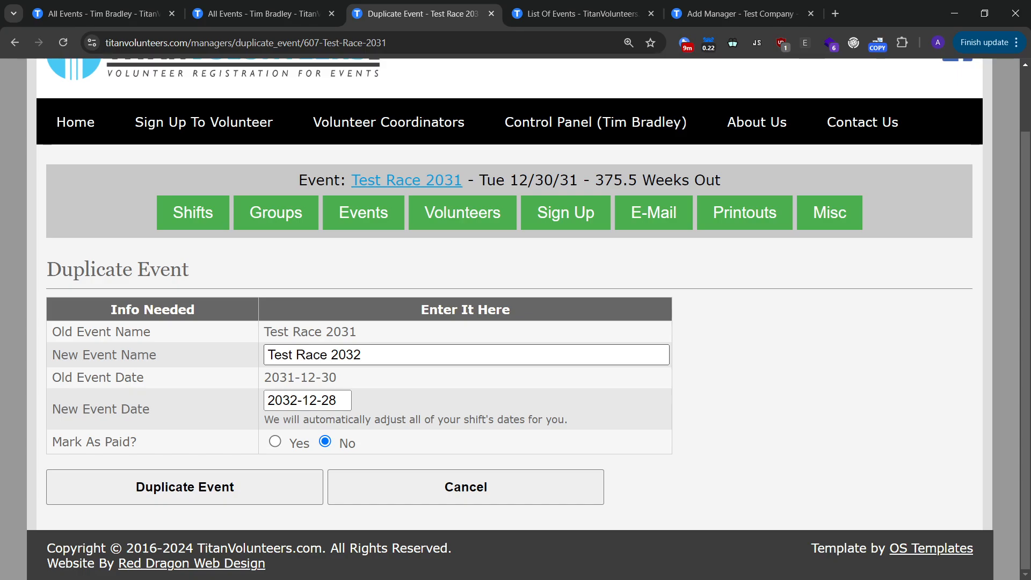
Try 2032-12-20 as the new event date for the duplicate, Test Race 2032.
{"action": "left_click", "coordinate": [365, 355]}
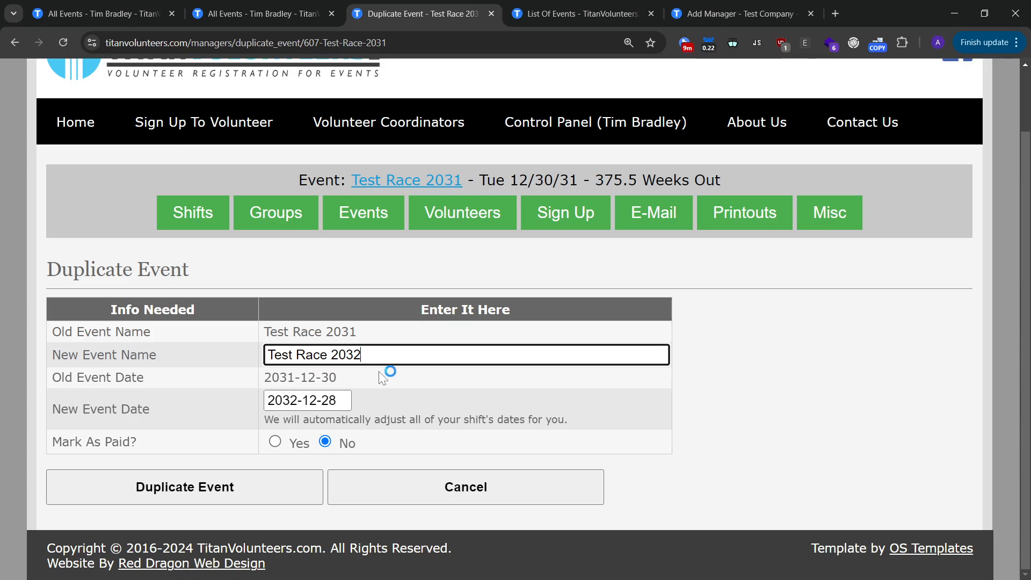
{"action": "left_click_drag", "start_coordinate": [339, 400], "coordinate": [330, 400]}
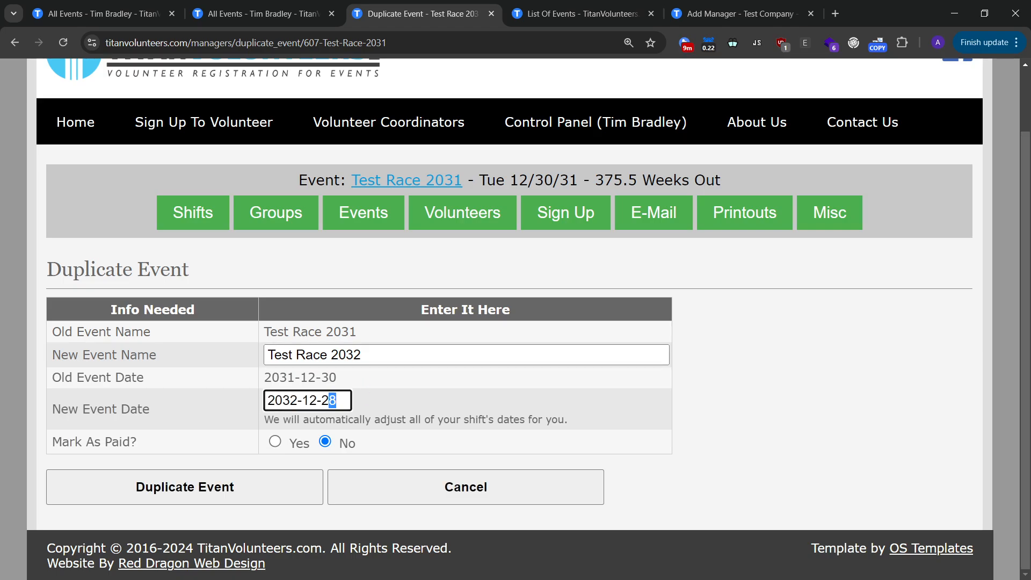
{"action": "type", "text": "20"}
Open the Volunteer List for Test Race 2031 and open the record of the volunteer in the A2 Friday Expo Miscellaneous shift.
{"action": "mouse_move", "coordinate": [354, 228]}
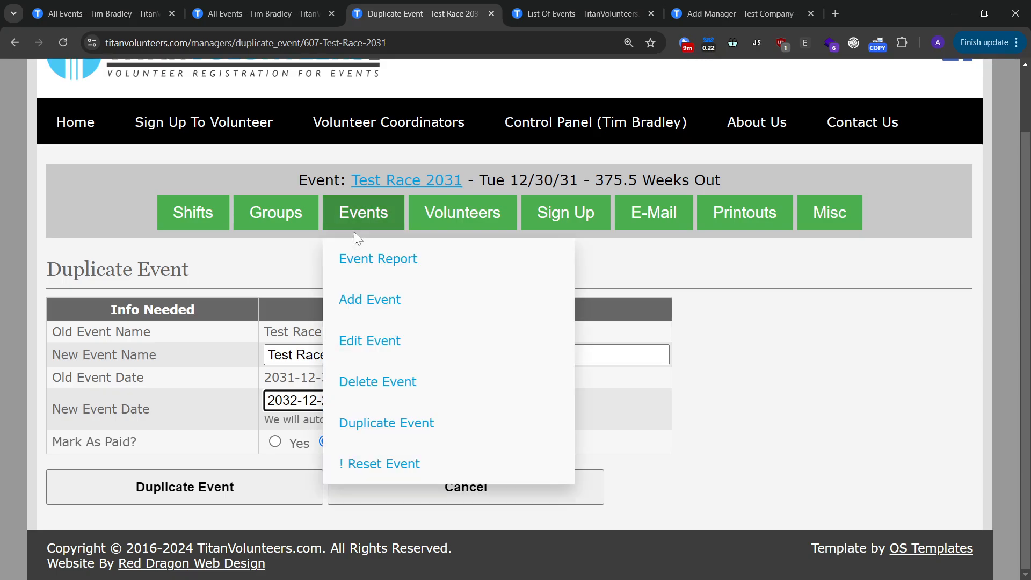
{"action": "mouse_move", "coordinate": [488, 211]}
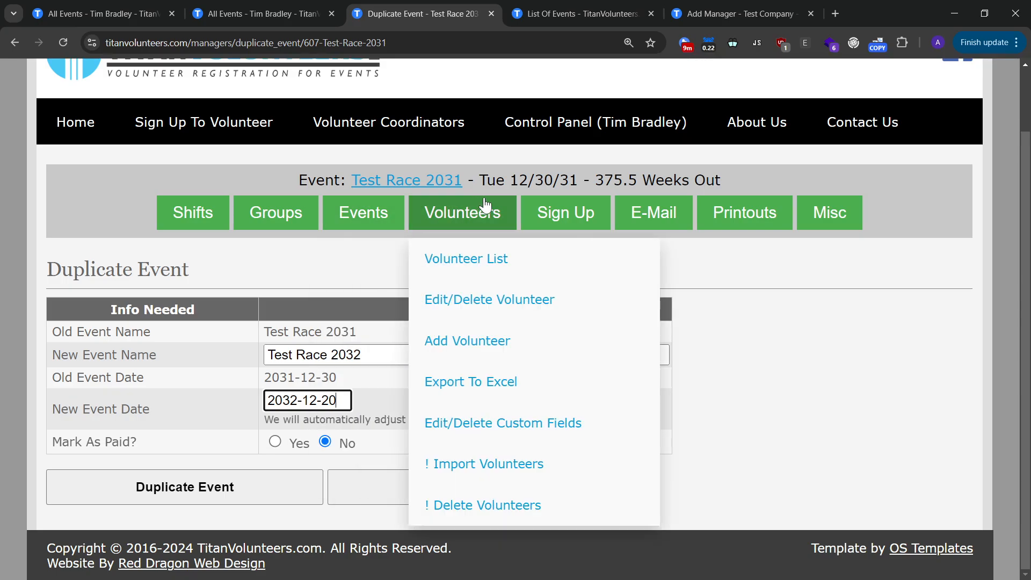
{"action": "left_click", "coordinate": [490, 257]}
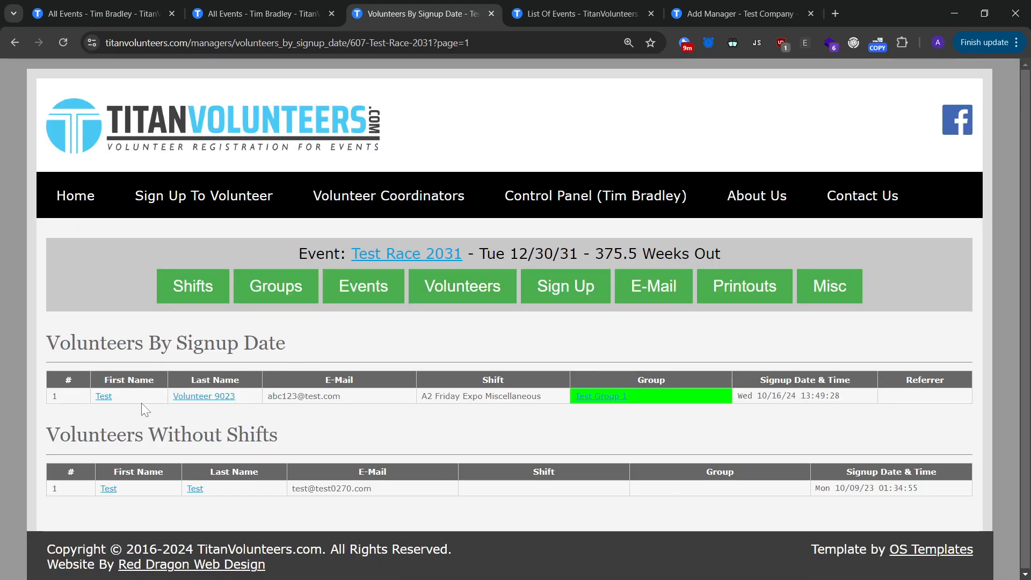
{"action": "left_click", "coordinate": [204, 395]}
Review the volunteer's details, shifts and waiver, and try the updated confirmation e-mail and delete volunteer options without saving.
{"action": "scroll", "coordinate": [824, 348], "scroll_direction": "down", "scroll_amount": 5}
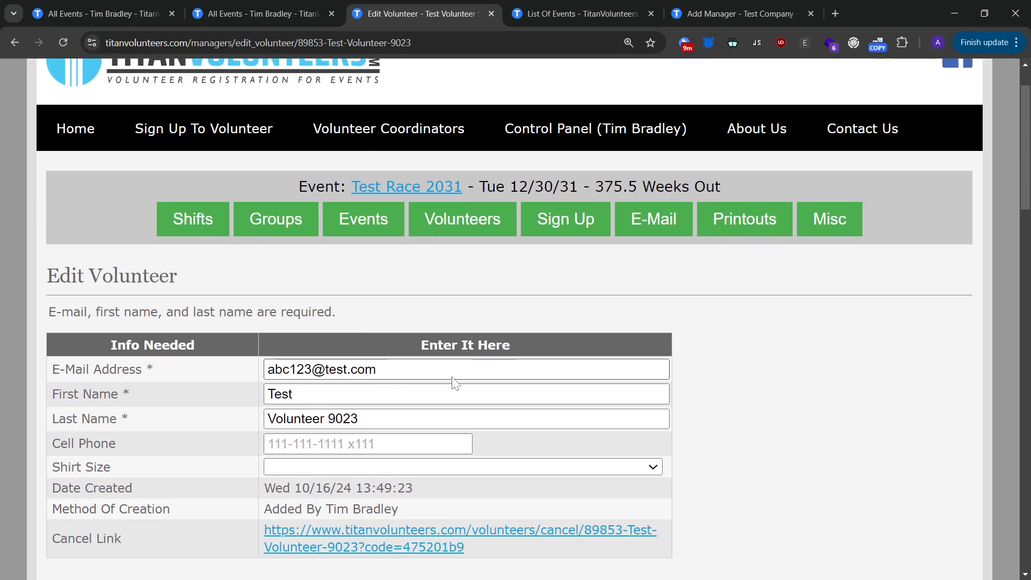
{"action": "scroll", "coordinate": [823, 339], "scroll_direction": "down", "scroll_amount": 8}
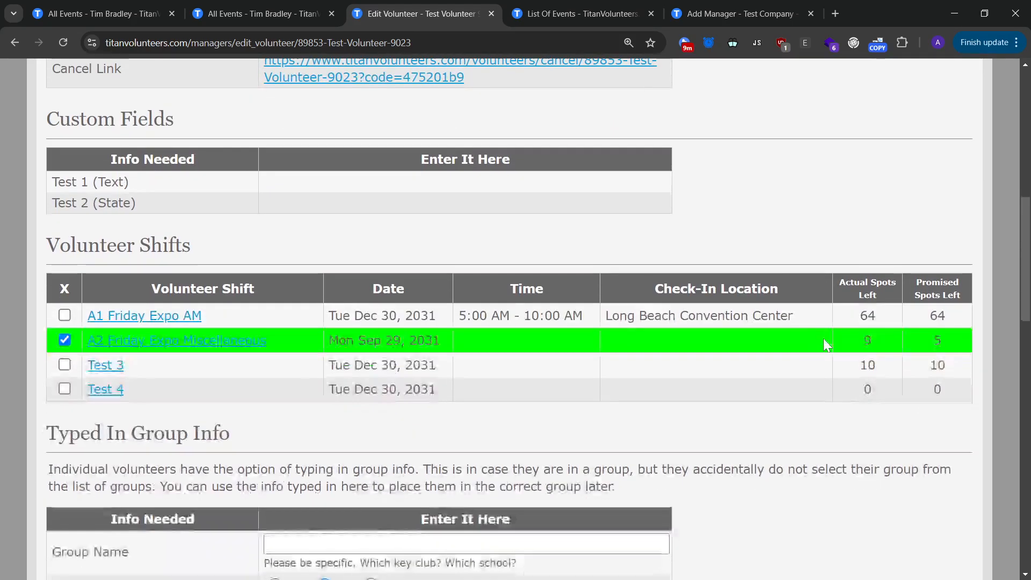
{"action": "scroll", "coordinate": [827, 347], "scroll_direction": "down", "scroll_amount": 15}
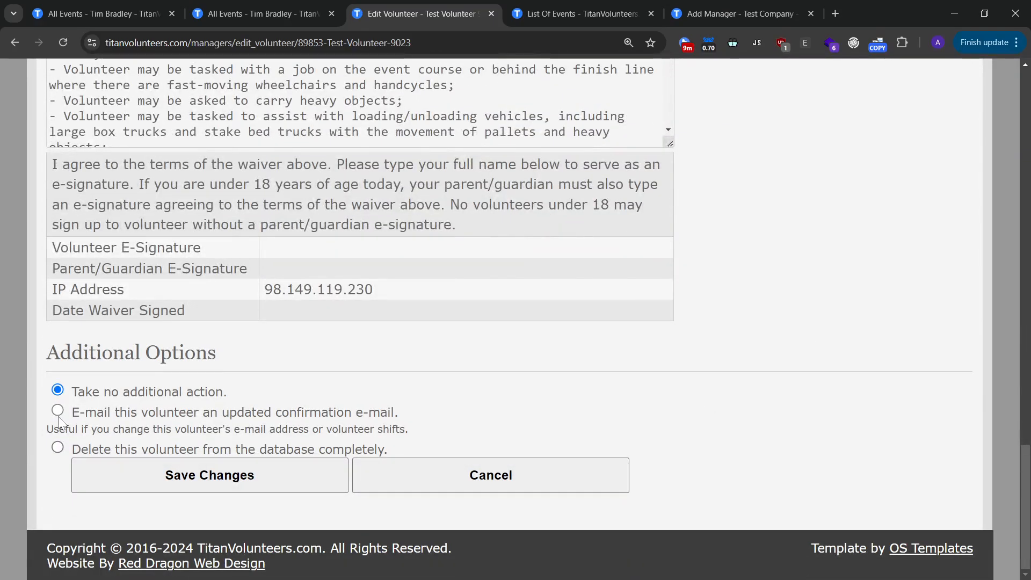
{"action": "left_click", "coordinate": [57, 411]}
{"action": "left_click", "coordinate": [58, 449]}
{"action": "scroll", "coordinate": [59, 449], "scroll_direction": "up", "scroll_amount": 20}
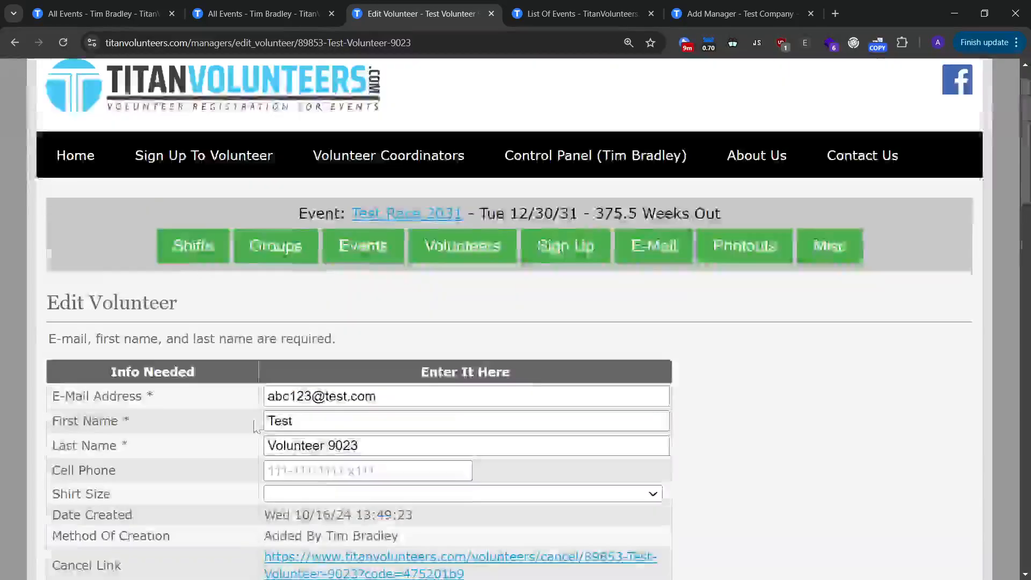
Open the volunteer search for Test Race 2031 and look over its criteria, then view the Export To Excel page.
{"action": "mouse_move", "coordinate": [434, 294]}
{"action": "left_click", "coordinate": [495, 375]}
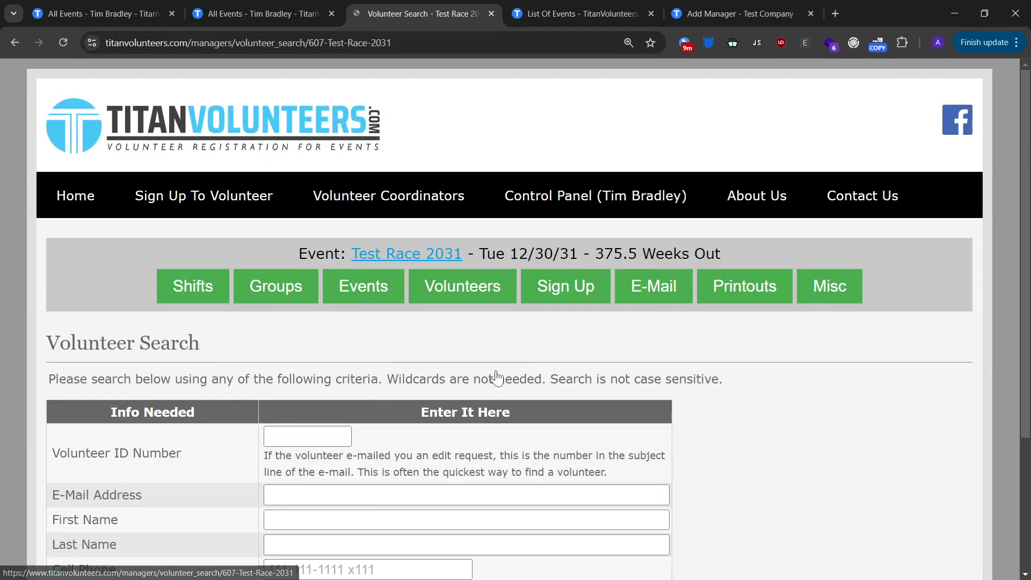
{"action": "scroll", "coordinate": [491, 199], "scroll_direction": "down", "scroll_amount": 3}
{"action": "mouse_move", "coordinate": [464, 104]}
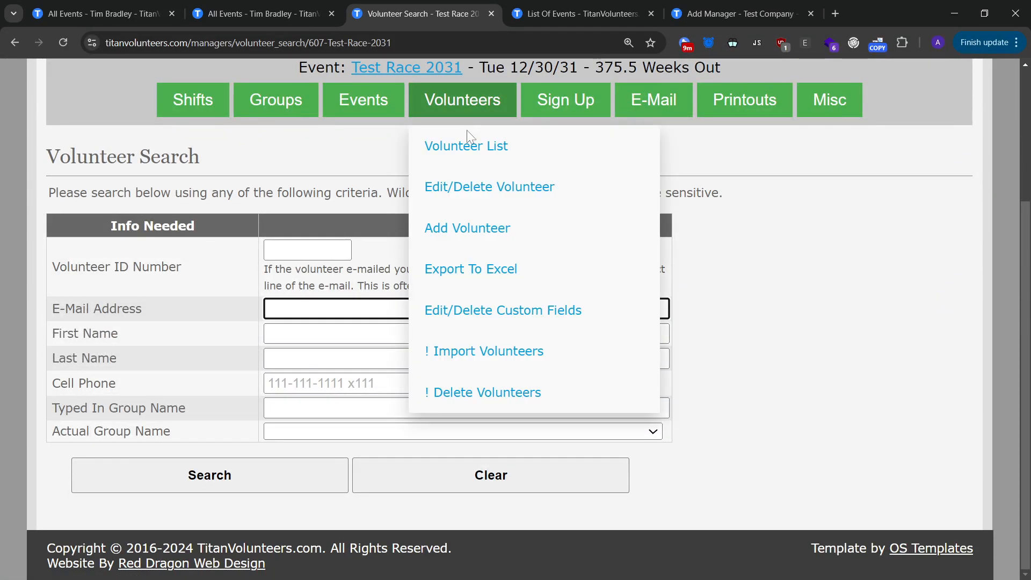
{"action": "left_click", "coordinate": [503, 267]}
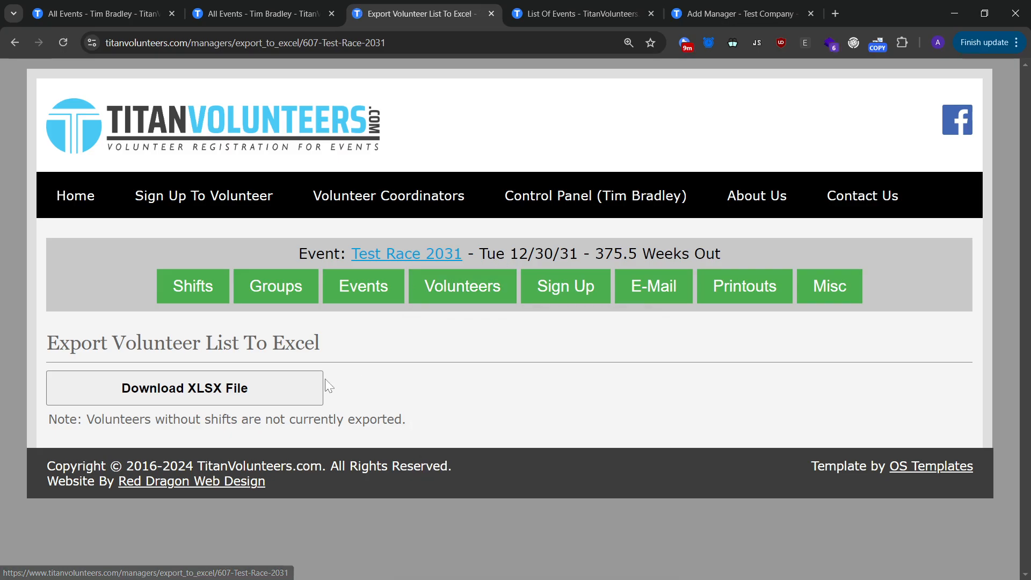
Open the Signup Links page and review the individual and group leader tracking links for the Event Website and Email Blast sources.
{"action": "mouse_move", "coordinate": [582, 287]}
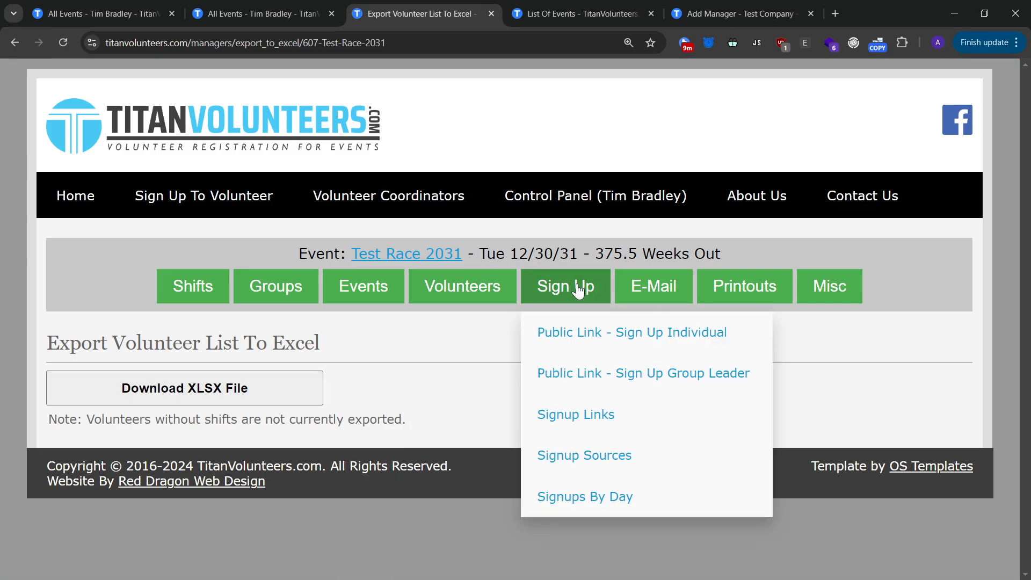
{"action": "mouse_move", "coordinate": [463, 288]}
{"action": "scroll", "coordinate": [536, 396], "scroll_direction": "down", "scroll_amount": 1}
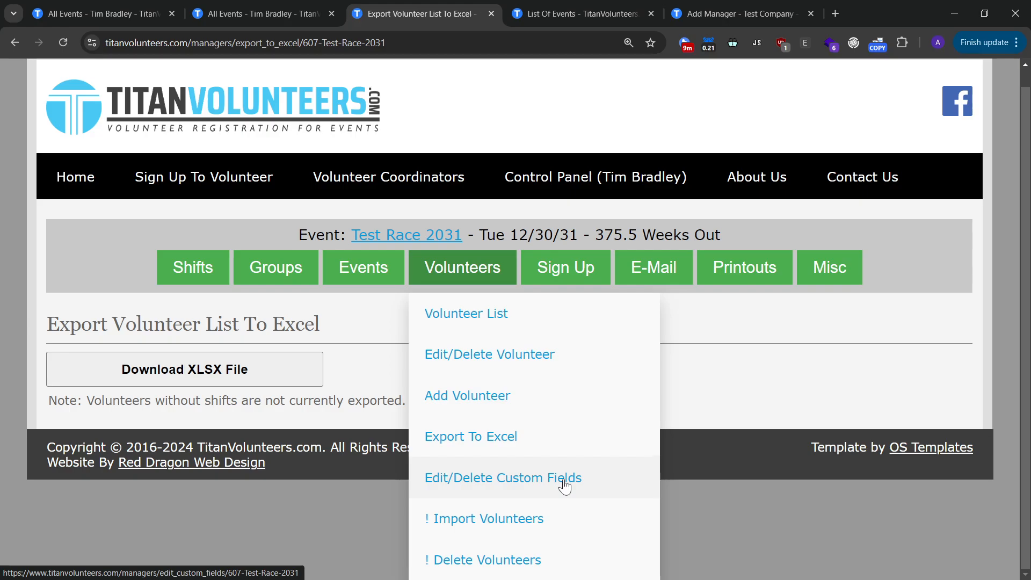
{"action": "scroll", "coordinate": [583, 391], "scroll_direction": "up", "scroll_amount": 1}
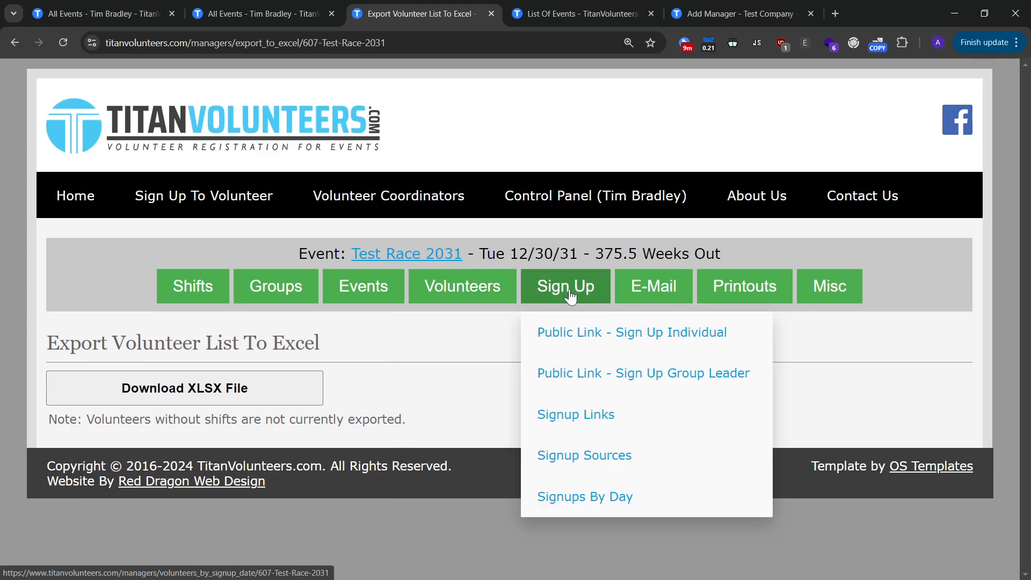
{"action": "left_click", "coordinate": [591, 432]}
{"action": "scroll", "coordinate": [488, 388], "scroll_direction": "down", "scroll_amount": 5}
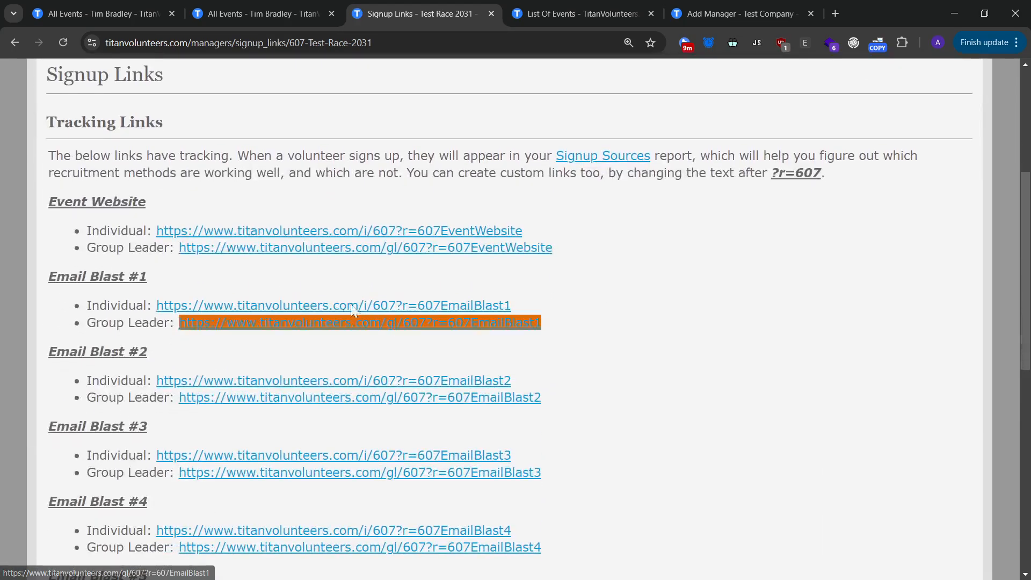
{"action": "left_click_drag", "start_coordinate": [112, 202], "coordinate": [124, 324]}
{"action": "left_click", "coordinate": [124, 268]}
{"action": "left_click", "coordinate": [125, 325]}
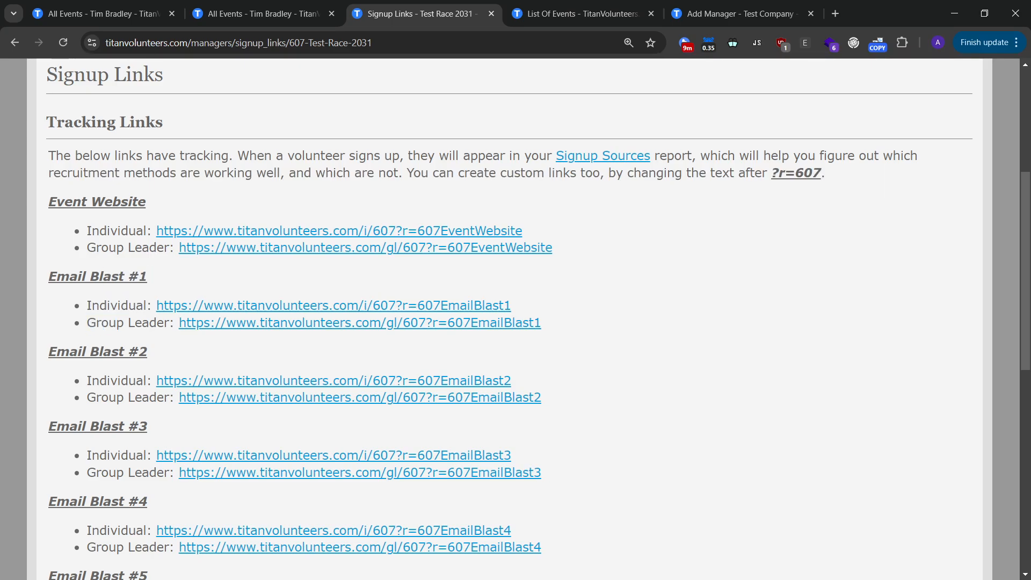
{"action": "left_click_drag", "start_coordinate": [116, 231], "coordinate": [116, 248]}
{"action": "left_click", "coordinate": [117, 249]}
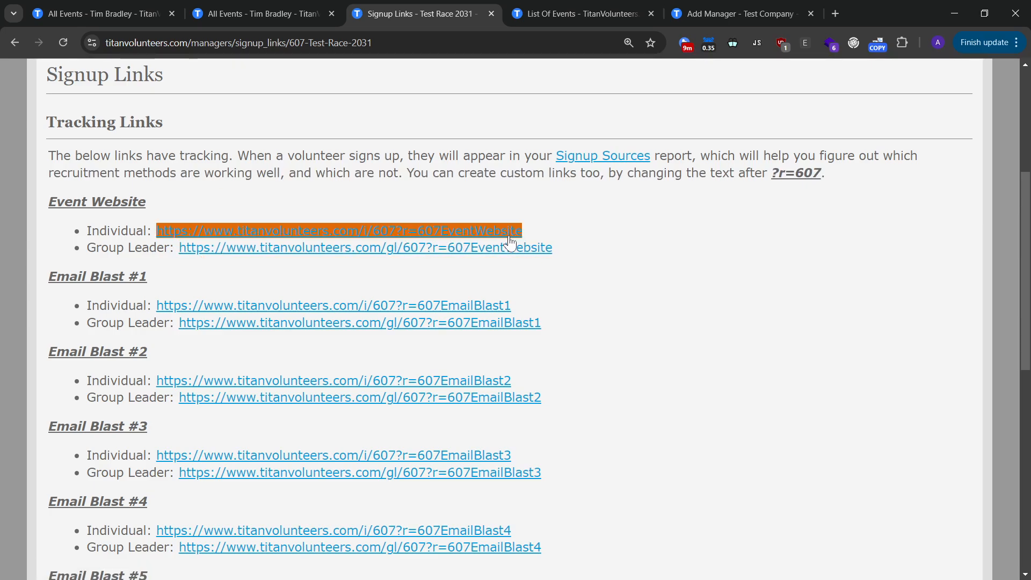
Open the Signup Sources report and examine the count and source columns of its Overview and Detailed tables.
{"action": "scroll", "coordinate": [558, 349], "scroll_direction": "up", "scroll_amount": 5}
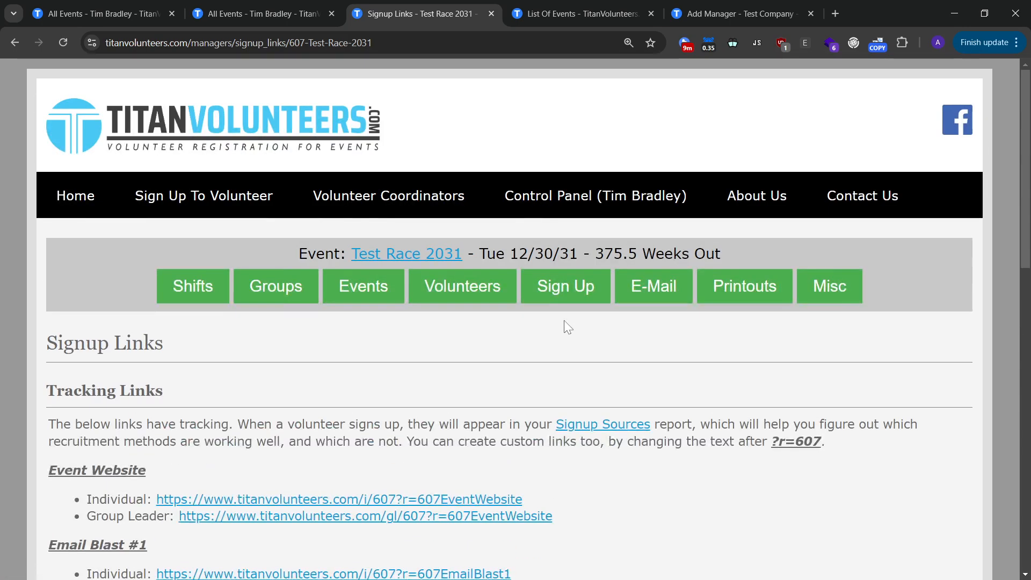
{"action": "mouse_move", "coordinate": [564, 301]}
{"action": "left_click", "coordinate": [587, 457]}
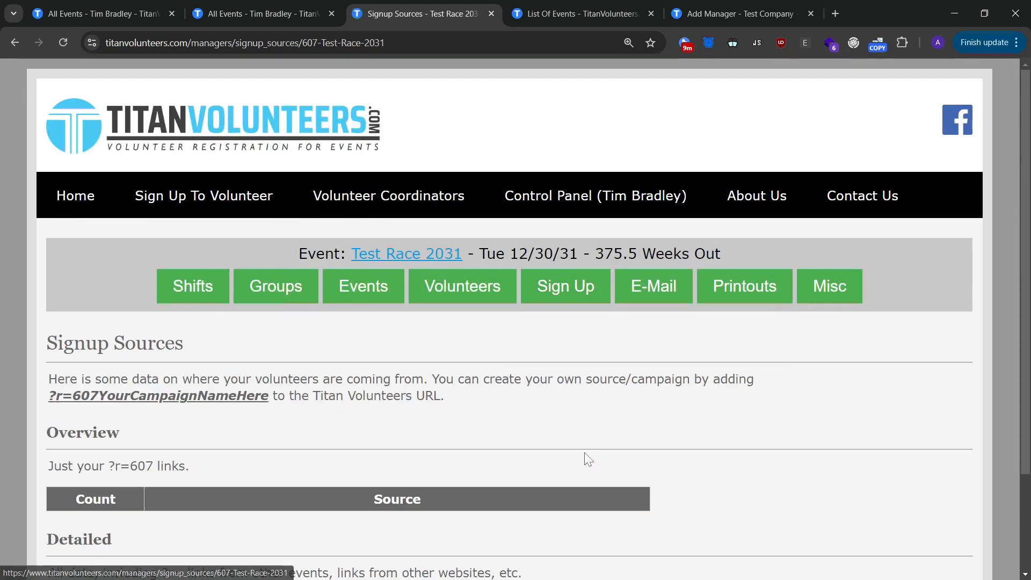
{"action": "scroll", "coordinate": [587, 460], "scroll_direction": "down", "scroll_amount": 2}
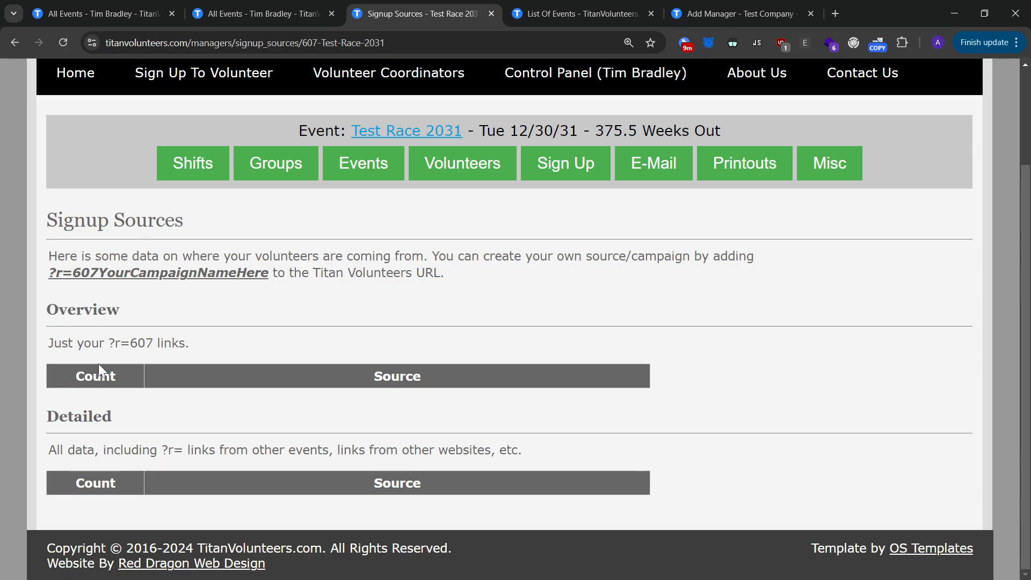
{"action": "left_click_drag", "start_coordinate": [75, 379], "coordinate": [392, 379]}
{"action": "left_click", "coordinate": [426, 380]}
Open the E-Mail Group Reminders page and review the suggested frequency and the criteria for sending reminders.
{"action": "scroll", "coordinate": [437, 376], "scroll_direction": "up", "scroll_amount": 3}
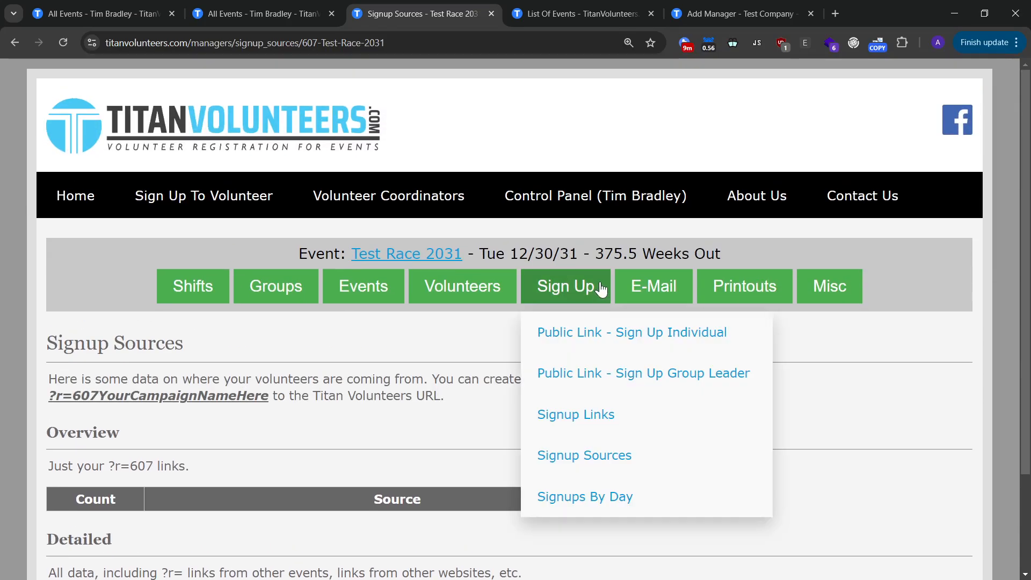
{"action": "mouse_move", "coordinate": [662, 301]}
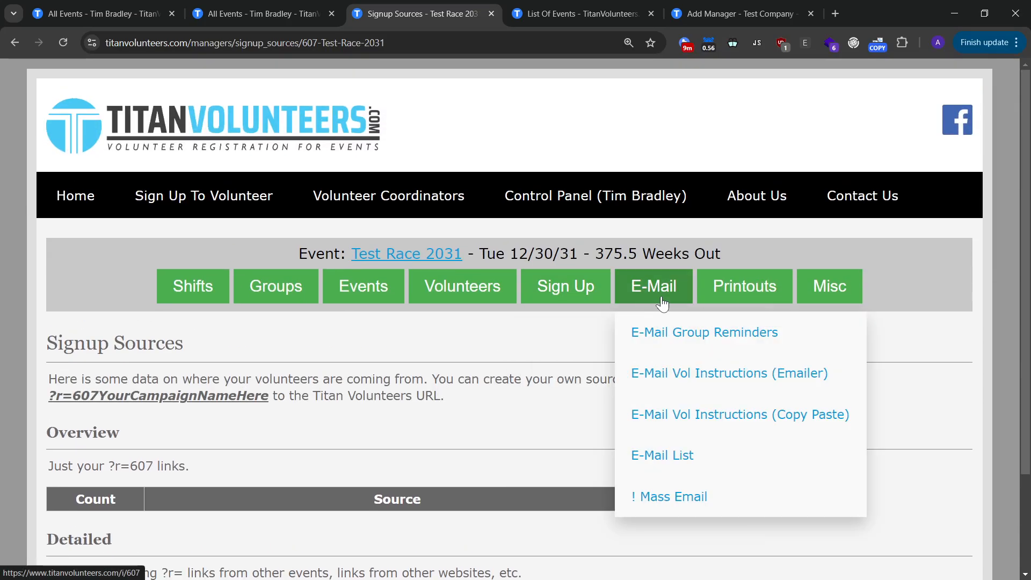
{"action": "left_click", "coordinate": [689, 349]}
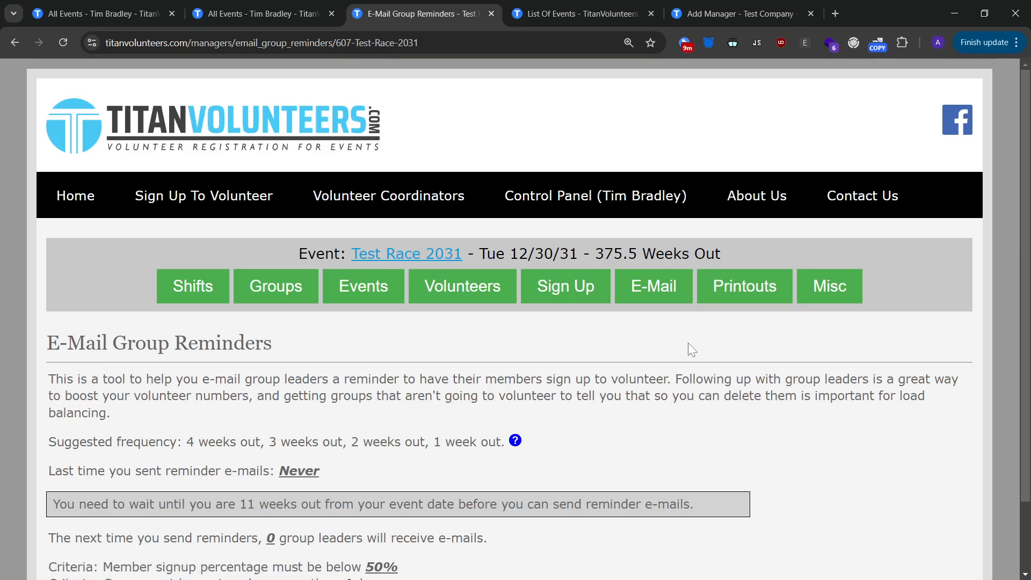
{"action": "scroll", "coordinate": [688, 342], "scroll_direction": "down", "scroll_amount": 1}
Open E-Mail Vol Instructions (Emailer) and review the volunteer instructions and vehicle pass uploads for the A1 and A2 Friday Expo shifts.
{"action": "mouse_move", "coordinate": [682, 212]}
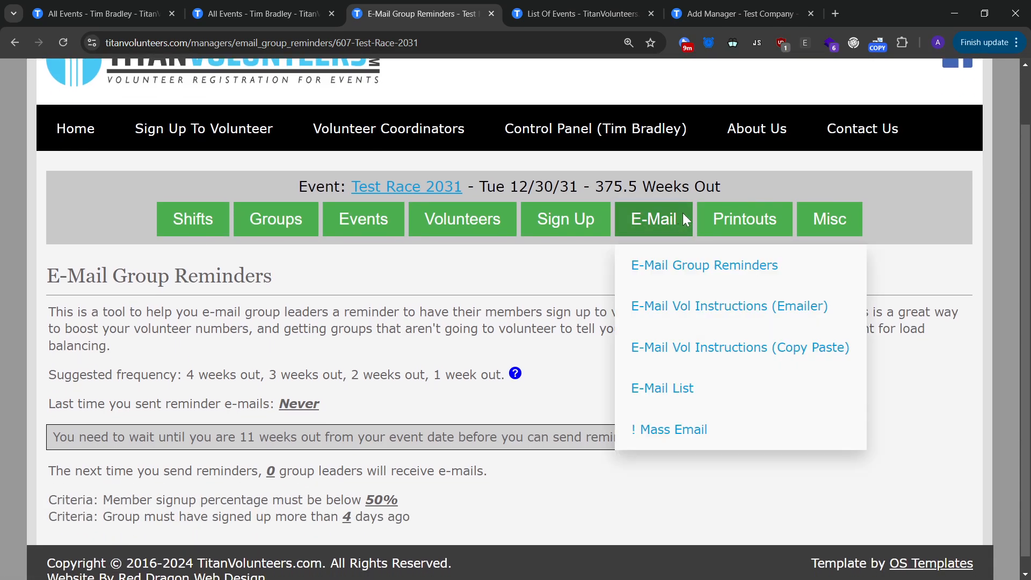
{"action": "left_click", "coordinate": [719, 312]}
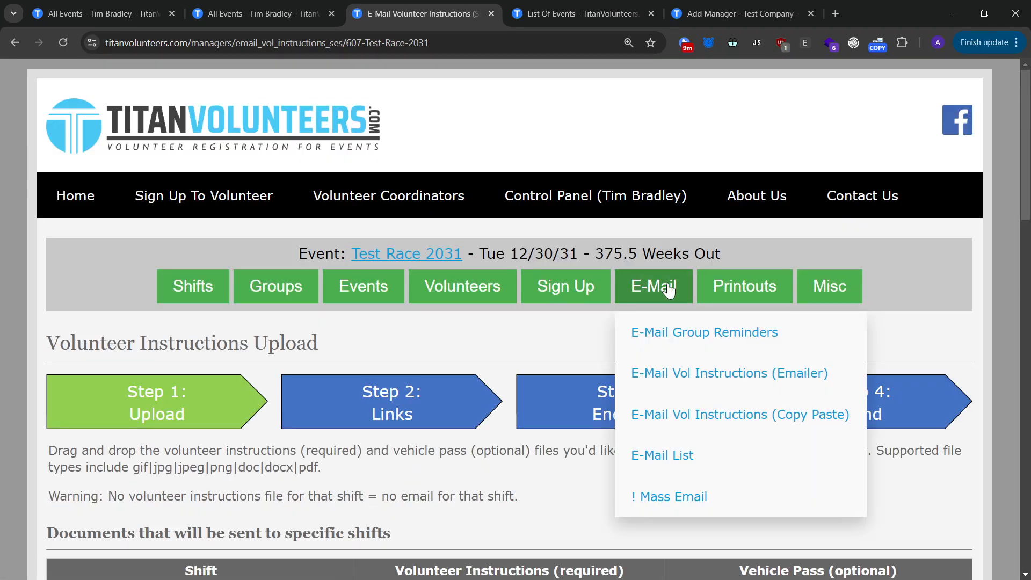
{"action": "scroll", "coordinate": [830, 378], "scroll_direction": "down", "scroll_amount": 5}
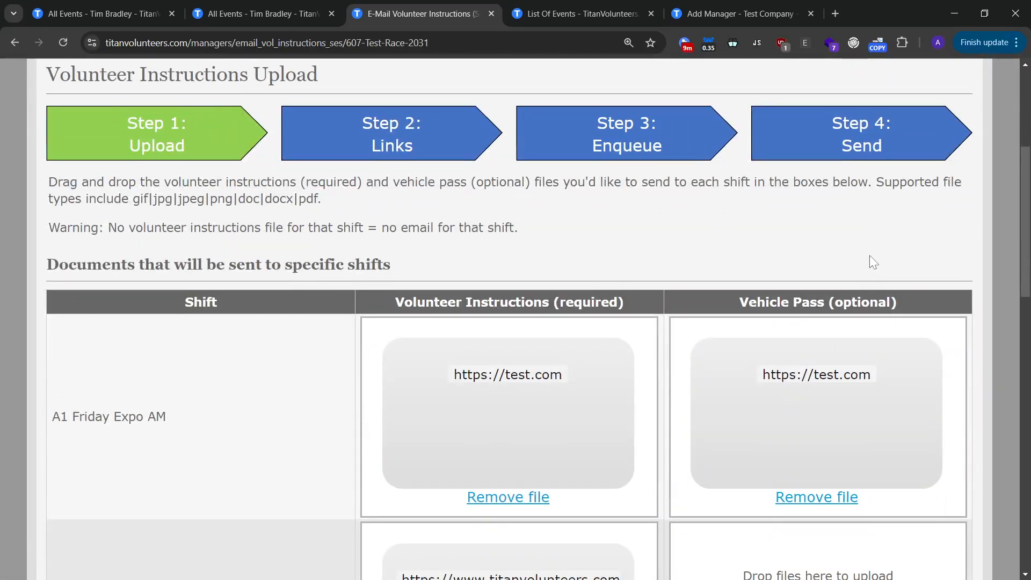
{"action": "scroll", "coordinate": [933, 258], "scroll_direction": "down", "scroll_amount": 5}
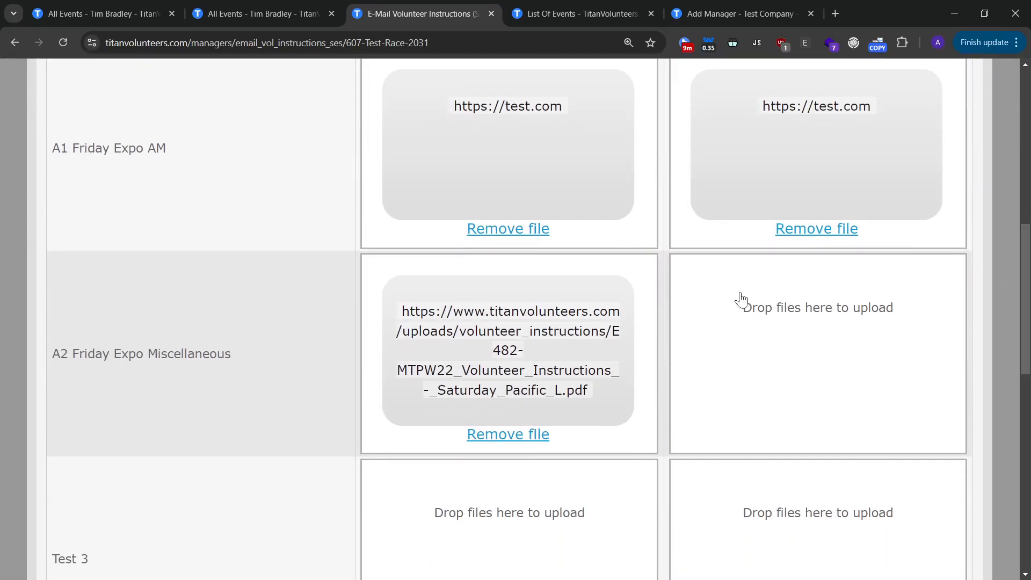
{"action": "scroll", "coordinate": [606, 317], "scroll_direction": "up", "scroll_amount": 3}
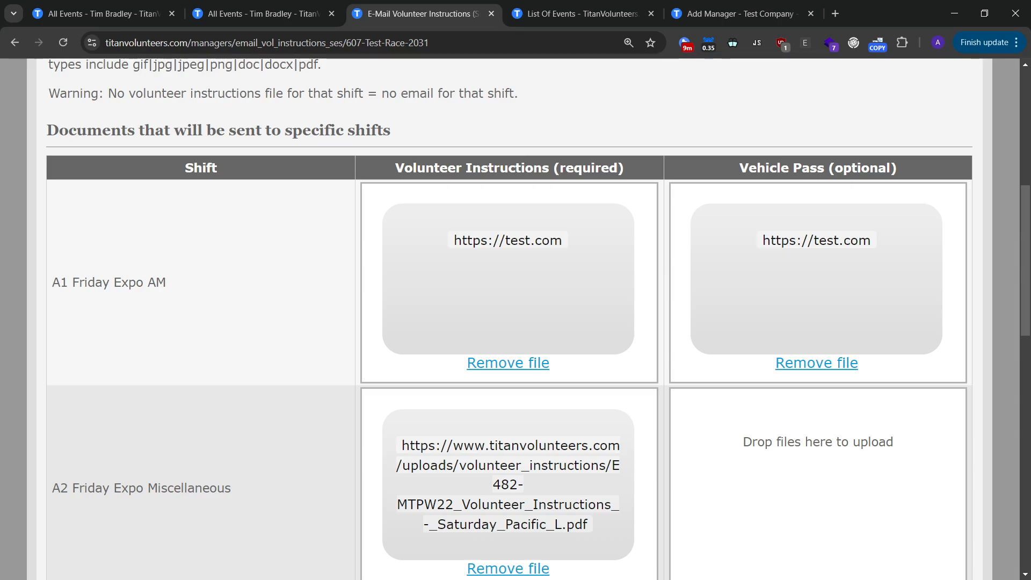
{"action": "left_click_drag", "start_coordinate": [740, 168], "coordinate": [802, 168]}
{"action": "left_click", "coordinate": [783, 180]}
{"action": "scroll", "coordinate": [338, 312], "scroll_direction": "down", "scroll_amount": 4}
{"action": "scroll", "coordinate": [534, 161], "scroll_direction": "up", "scroll_amount": 3}
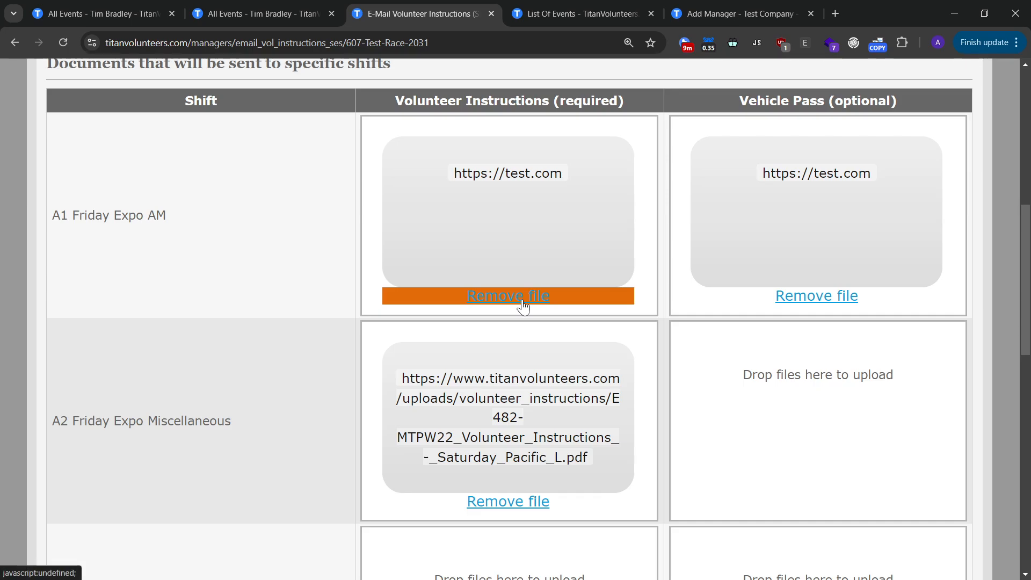
{"action": "scroll", "coordinate": [476, 380], "scroll_direction": "down", "scroll_amount": 5}
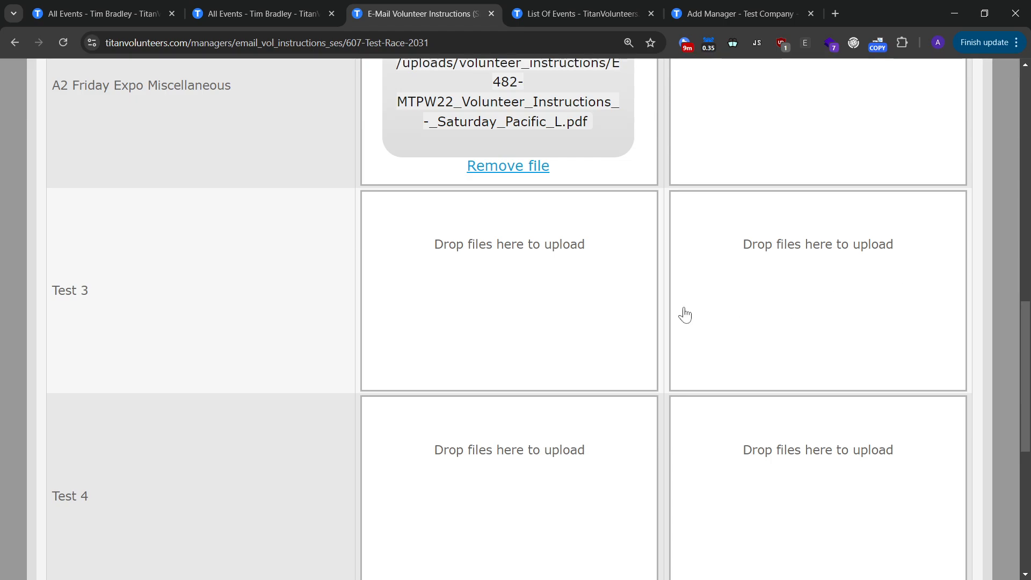
Examine the upload boxes for the Test 3 shift and the shifts listed below it.
{"action": "mouse_move", "coordinate": [95, 293]}
{"action": "left_mouse_down"}
{"action": "mouse_move", "coordinate": [72, 293]}
{"action": "mouse_move", "coordinate": [101, 294]}
{"action": "left_mouse_up"}
{"action": "left_click", "coordinate": [61, 292]}
{"action": "left_click", "coordinate": [101, 294]}
{"action": "scroll", "coordinate": [536, 424], "scroll_direction": "down", "scroll_amount": 6}
{"action": "scroll", "coordinate": [536, 423], "scroll_direction": "up", "scroll_amount": 8}
{"action": "scroll", "coordinate": [539, 418], "scroll_direction": "up", "scroll_amount": 9}
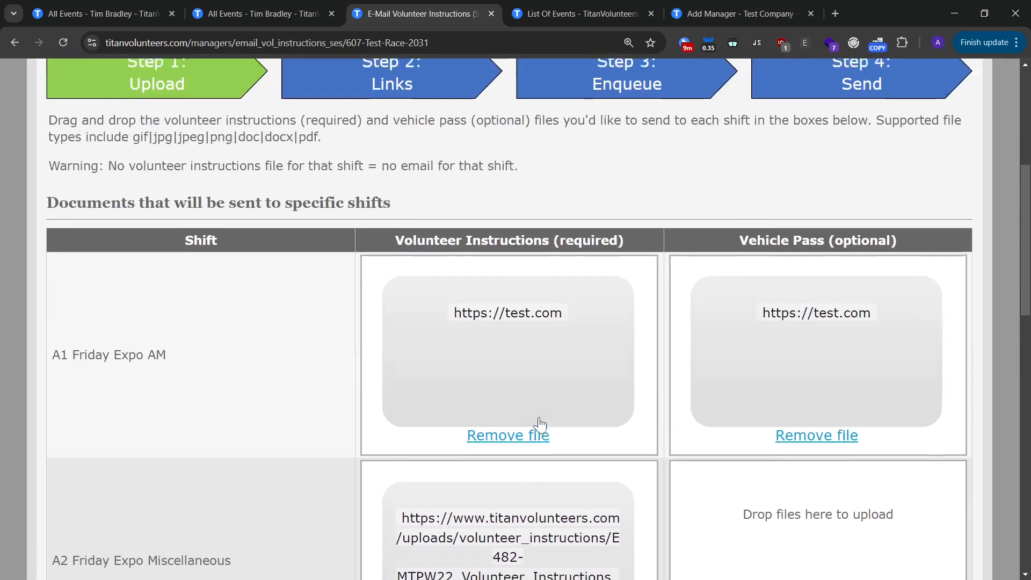
Review the upload notes on supported file types and the warning about shifts without a volunteer instructions file.
{"action": "mouse_move", "coordinate": [472, 357]}
{"action": "left_mouse_down"}
{"action": "mouse_move", "coordinate": [460, 313]}
{"action": "mouse_move", "coordinate": [466, 371]}
{"action": "mouse_move", "coordinate": [458, 357]}
{"action": "left_mouse_up"}
{"action": "left_click", "coordinate": [460, 313]}
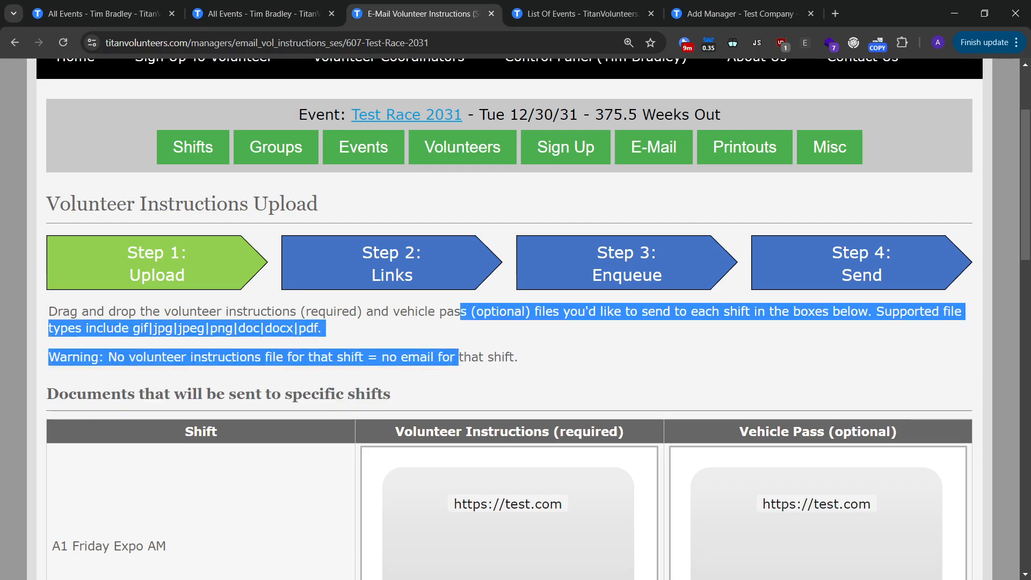
{"action": "left_click", "coordinate": [566, 292]}
{"action": "scroll", "coordinate": [566, 291], "scroll_direction": "down", "scroll_amount": 2}
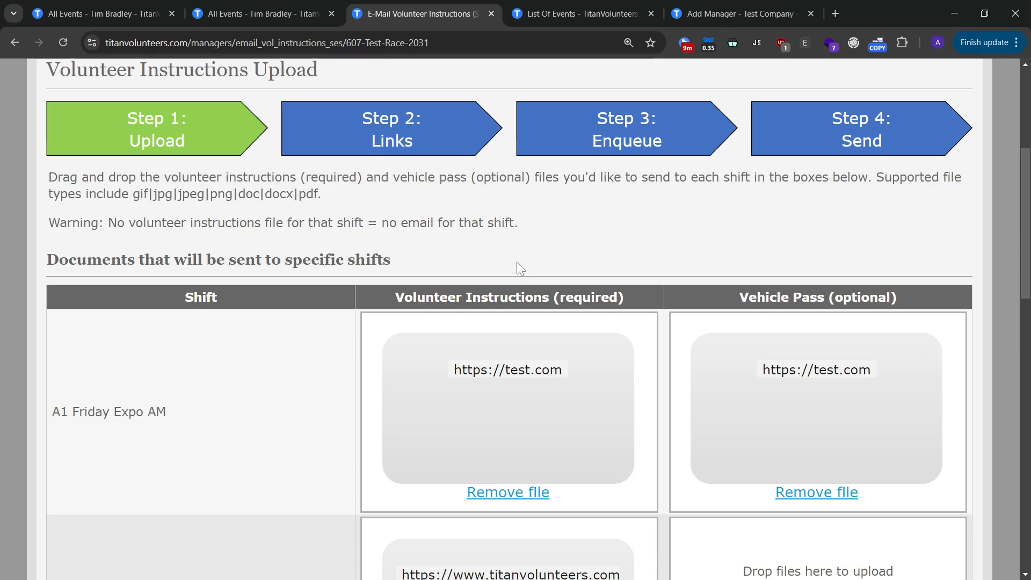
{"action": "scroll", "coordinate": [516, 262], "scroll_direction": "up", "scroll_amount": 3}
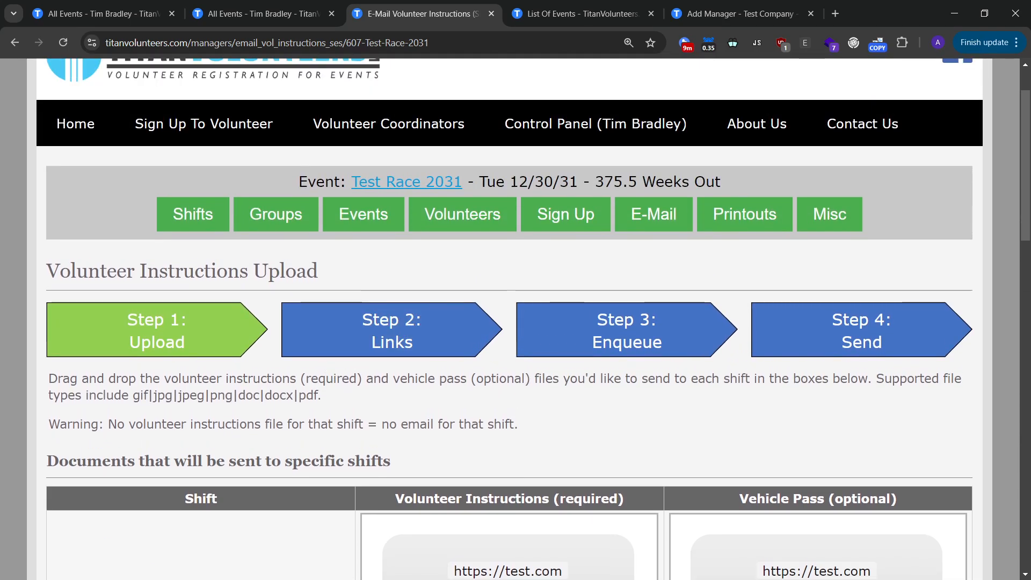
{"action": "left_click_drag", "start_coordinate": [318, 379], "coordinate": [320, 426]}
{"action": "left_click", "coordinate": [321, 425]}
{"action": "mouse_move", "coordinate": [321, 413]}
{"action": "left_mouse_down"}
{"action": "mouse_move", "coordinate": [318, 380]}
{"action": "mouse_move", "coordinate": [313, 413]}
{"action": "left_mouse_up"}
{"action": "left_click", "coordinate": [318, 381]}
{"action": "left_click", "coordinate": [322, 414]}
{"action": "scroll", "coordinate": [323, 414], "scroll_direction": "down", "scroll_amount": 2}
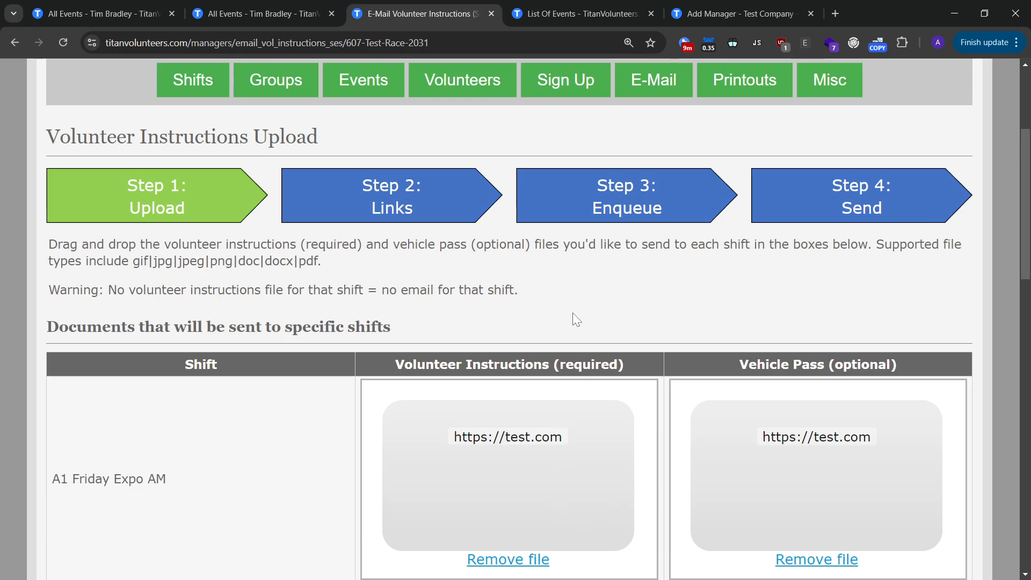
{"action": "scroll", "coordinate": [573, 312], "scroll_direction": "down", "scroll_amount": 4}
{"action": "scroll", "coordinate": [537, 275], "scroll_direction": "up", "scroll_amount": 2}
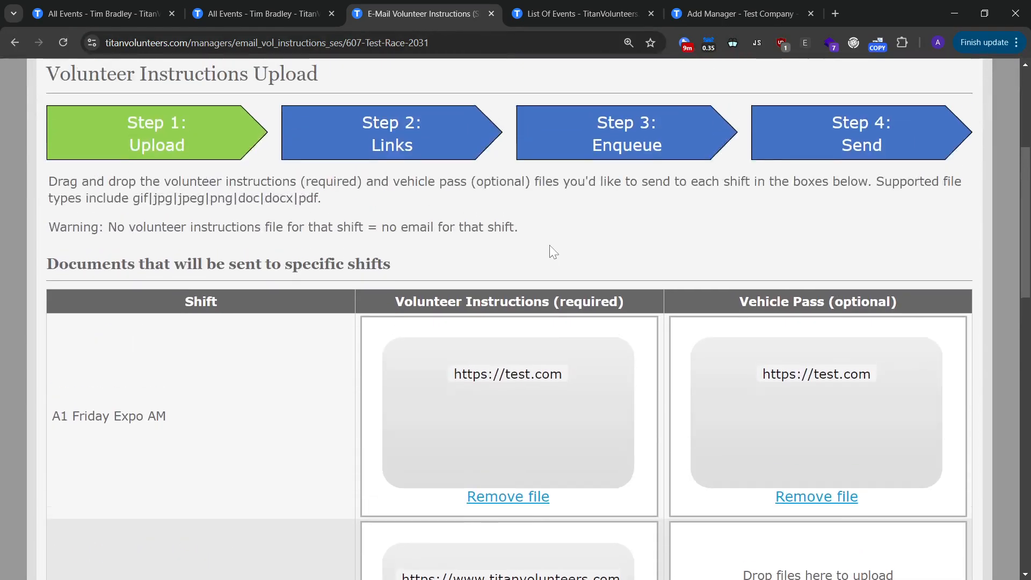
{"action": "scroll", "coordinate": [549, 245], "scroll_direction": "up", "scroll_amount": 3}
Open the Enqueue step and read the volunteer instructions e-mail preview, then view the Send step without queuing or sending e-mails.
{"action": "left_click", "coordinate": [637, 398]}
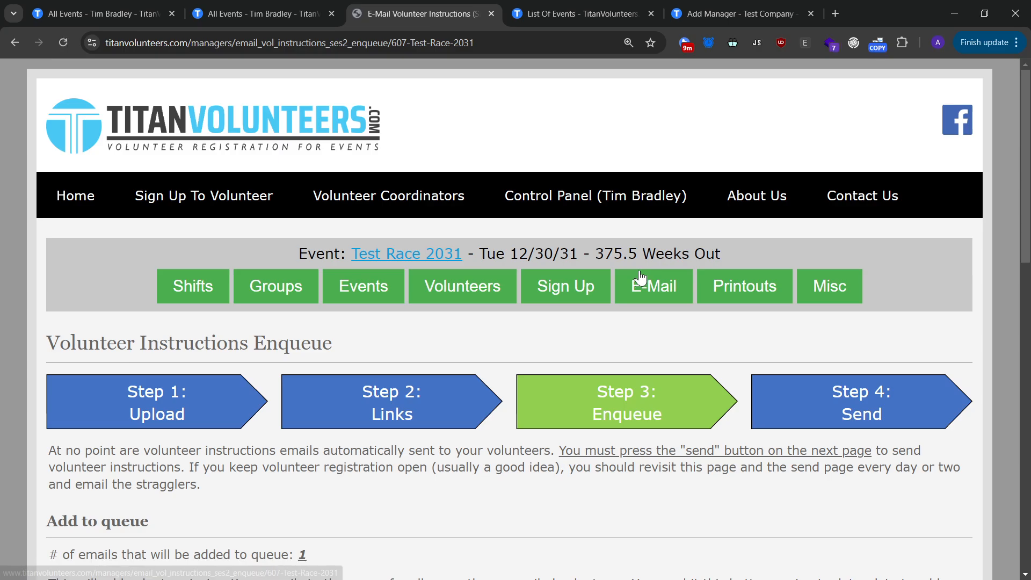
{"action": "scroll", "coordinate": [310, 357], "scroll_direction": "down", "scroll_amount": 6}
{"action": "scroll", "coordinate": [400, 341], "scroll_direction": "down", "scroll_amount": 7}
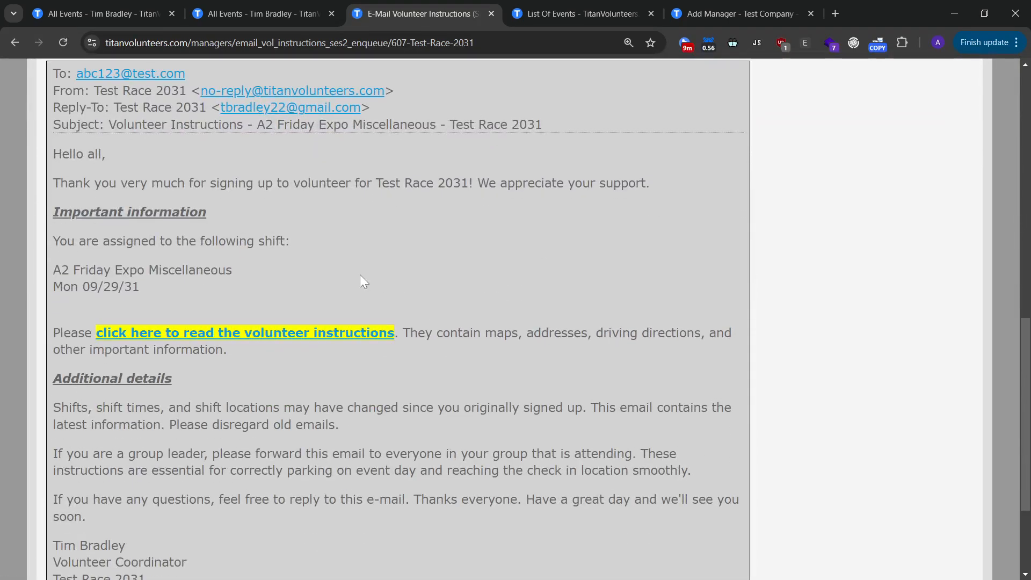
{"action": "scroll", "coordinate": [360, 275], "scroll_direction": "down", "scroll_amount": 3}
{"action": "scroll", "coordinate": [392, 290], "scroll_direction": "up", "scroll_amount": 10}
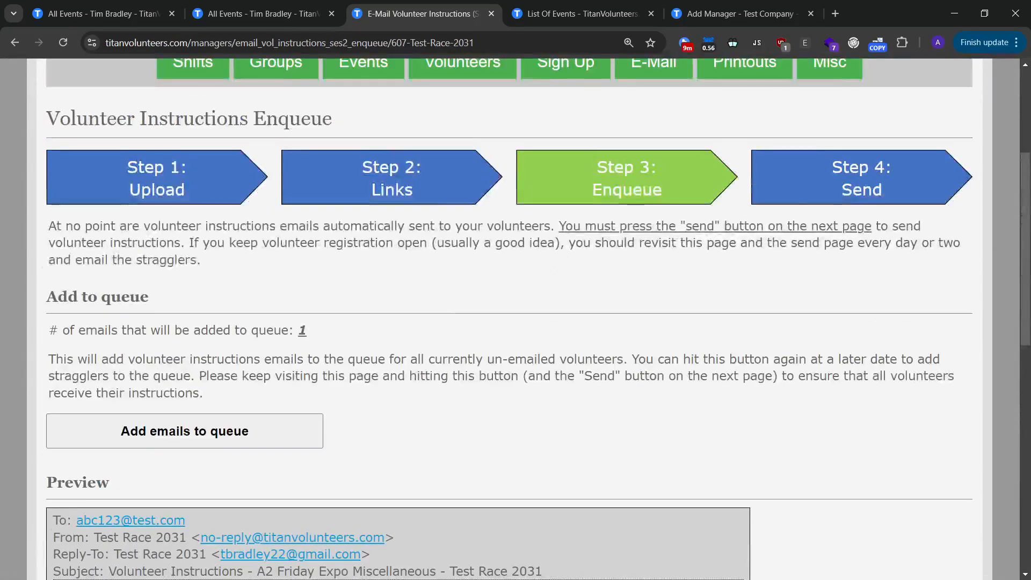
{"action": "left_click", "coordinate": [875, 177]}
{"action": "scroll", "coordinate": [396, 364], "scroll_direction": "down", "scroll_amount": 2}
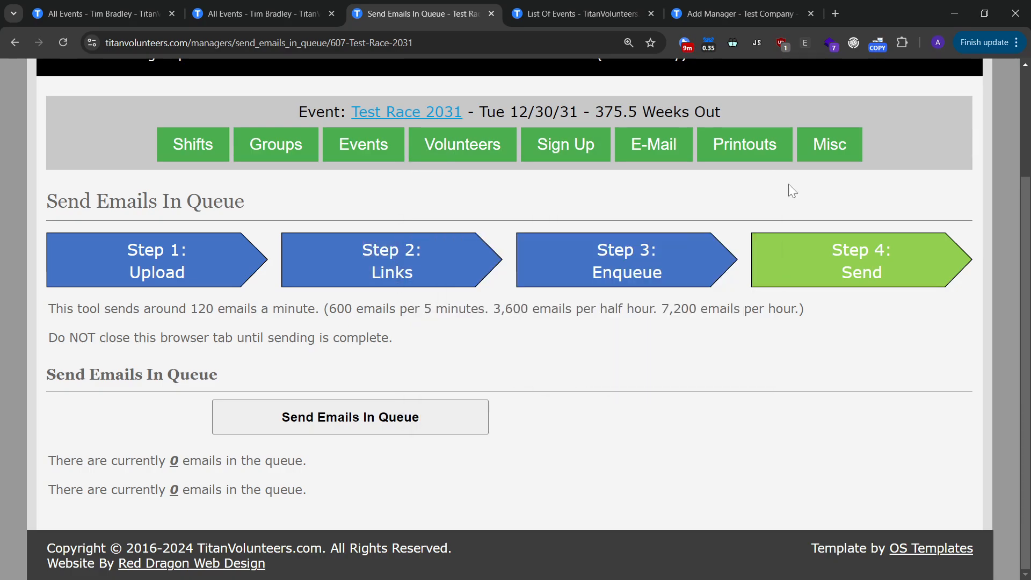
Open the E-Mail List page and review the address lists for enrolled and deleted volunteers, enrolled volunteers, and group leaders.
{"action": "mouse_move", "coordinate": [671, 153]}
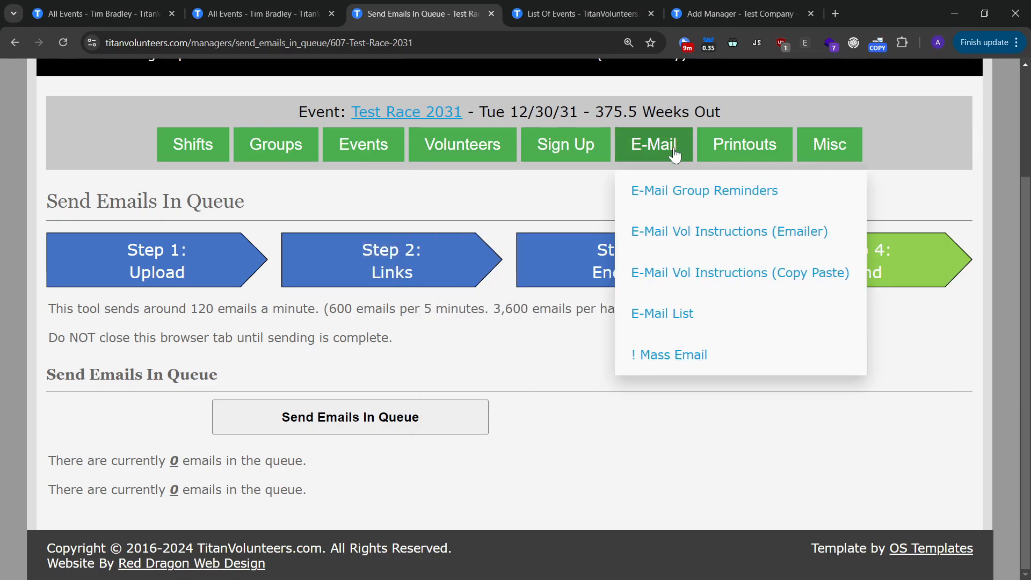
{"action": "left_click", "coordinate": [691, 321]}
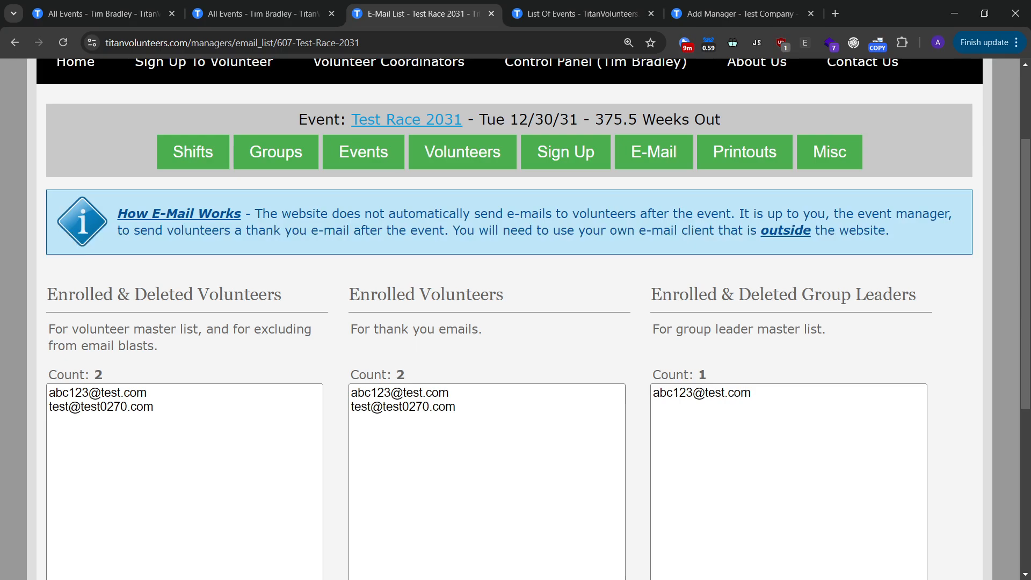
{"action": "scroll", "coordinate": [426, 364], "scroll_direction": "down", "scroll_amount": 3}
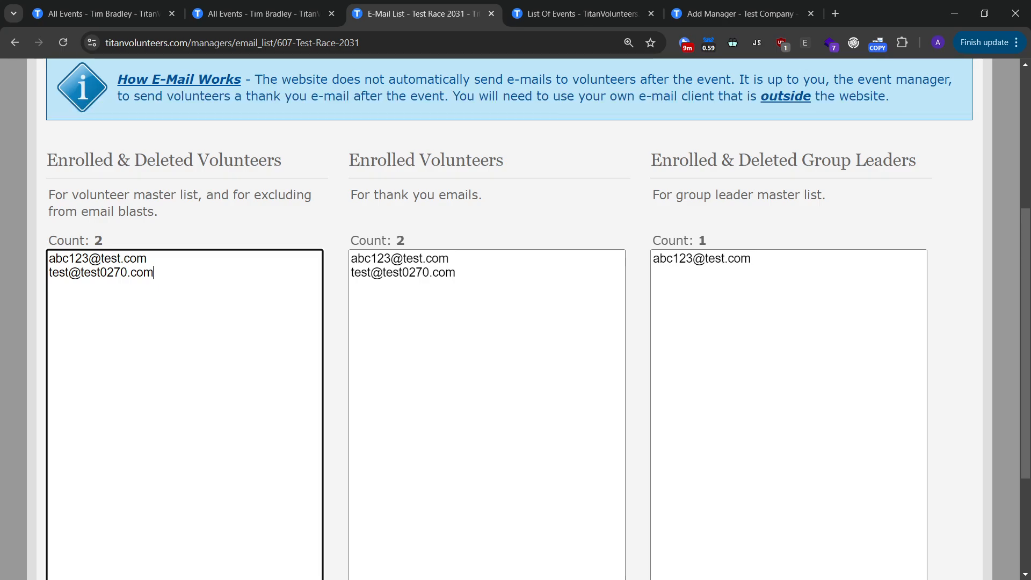
Select the full address lists for enrolled and deleted volunteers, enrolled volunteers, and group leaders in turn, reviewing each list's purpose without copying anything.
{"action": "key", "text": "ctrl+a"}
{"action": "key", "text": "Right"}
{"action": "left_click_drag", "start_coordinate": [109, 195], "coordinate": [115, 212]}
{"action": "left_click", "coordinate": [115, 215]}
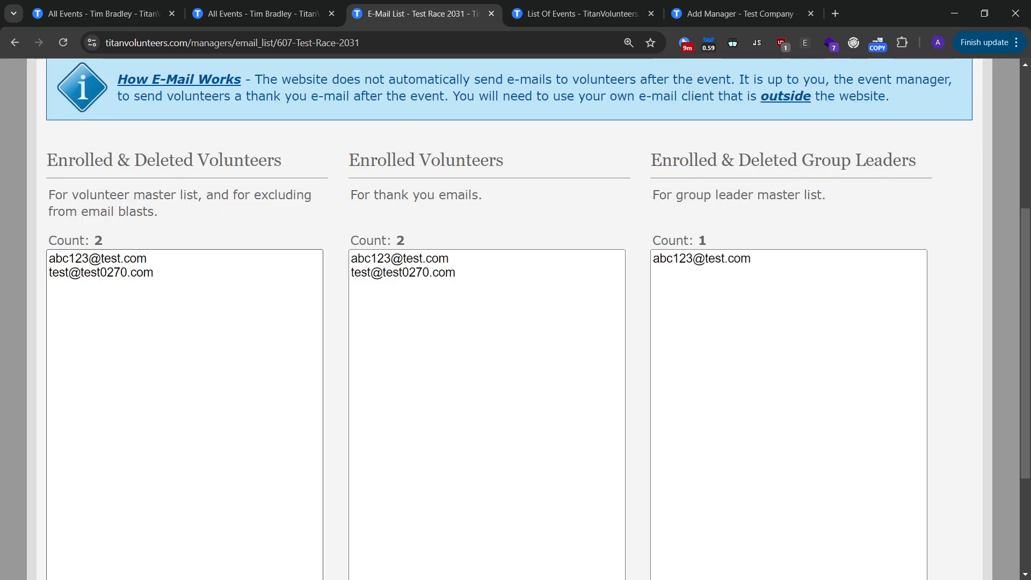
{"action": "key", "text": "Tab"}
{"action": "key", "text": "Tab"}
{"action": "key", "text": "ctrl+a"}
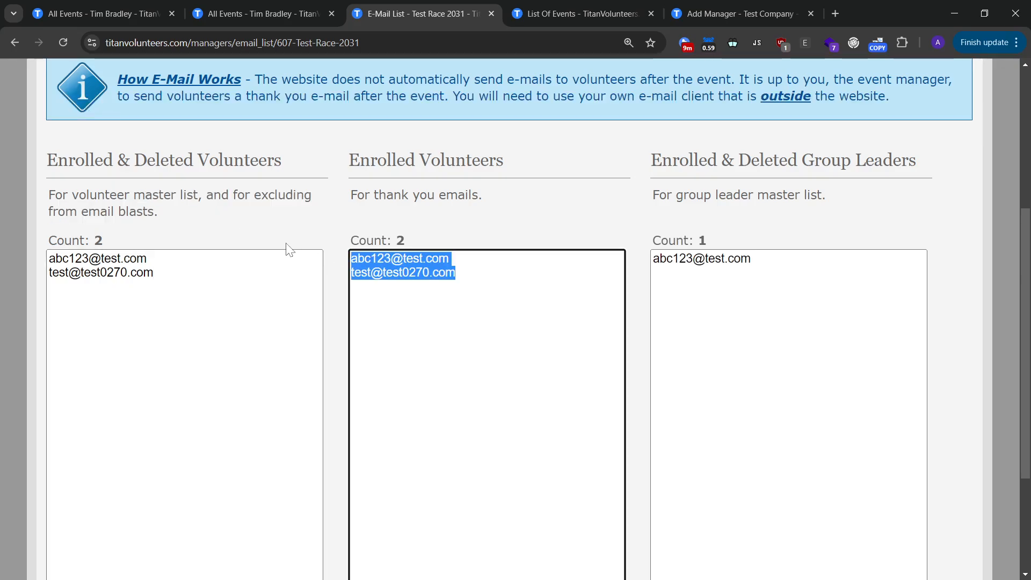
{"action": "key", "text": "Right"}
{"action": "key", "text": "ctrl+a"}
{"action": "left_click", "coordinate": [730, 277]}
{"action": "key", "text": "ctrl+a"}
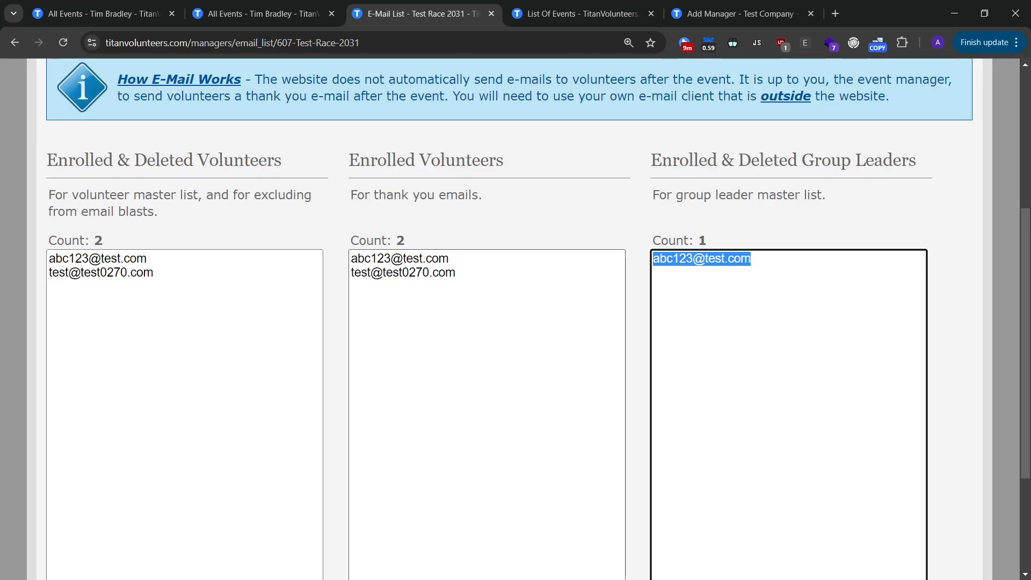
{"action": "left_click", "coordinate": [762, 193]}
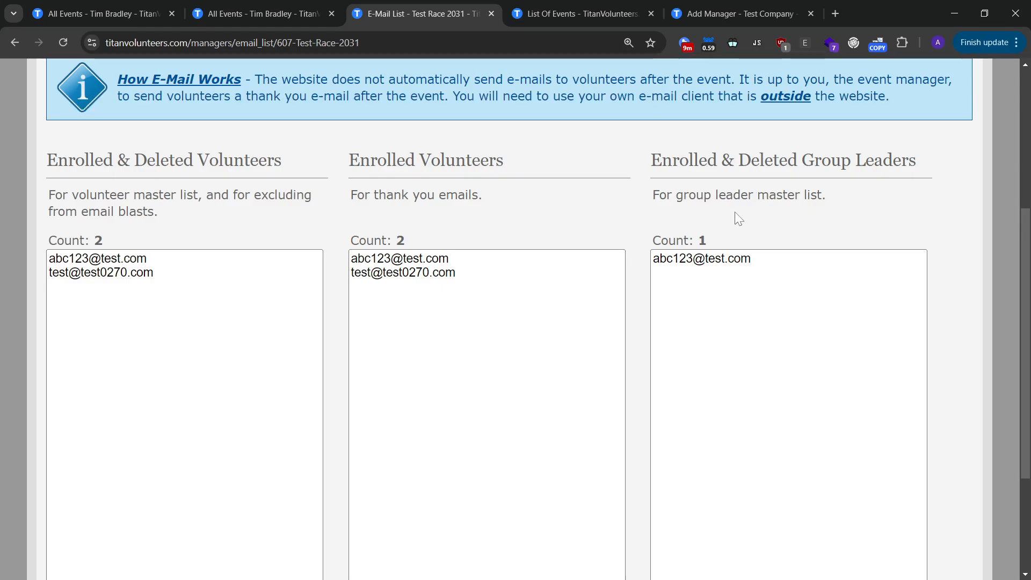
Open the Sign In Sheets page and review the notes on sign-in columns and the number of packets per shift.
{"action": "scroll", "coordinate": [576, 172], "scroll_direction": "up", "scroll_amount": 4}
{"action": "mouse_move", "coordinate": [674, 235]}
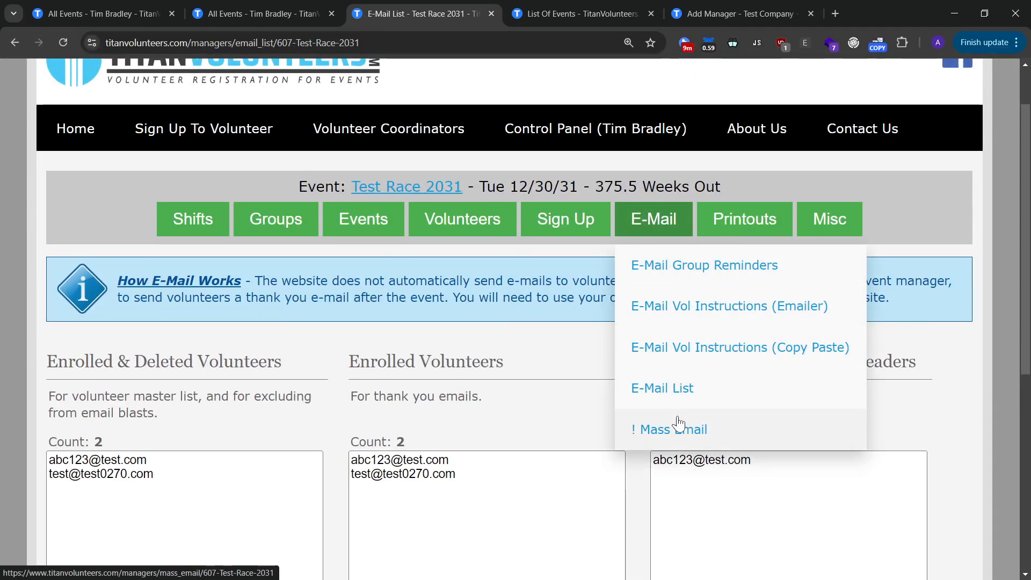
{"action": "mouse_move", "coordinate": [748, 220]}
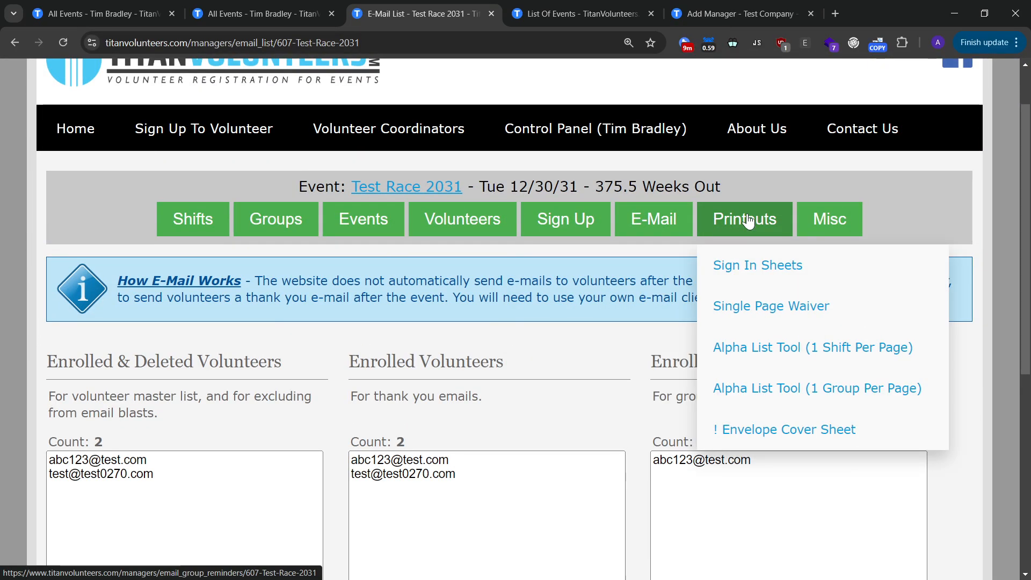
{"action": "left_click", "coordinate": [813, 275]}
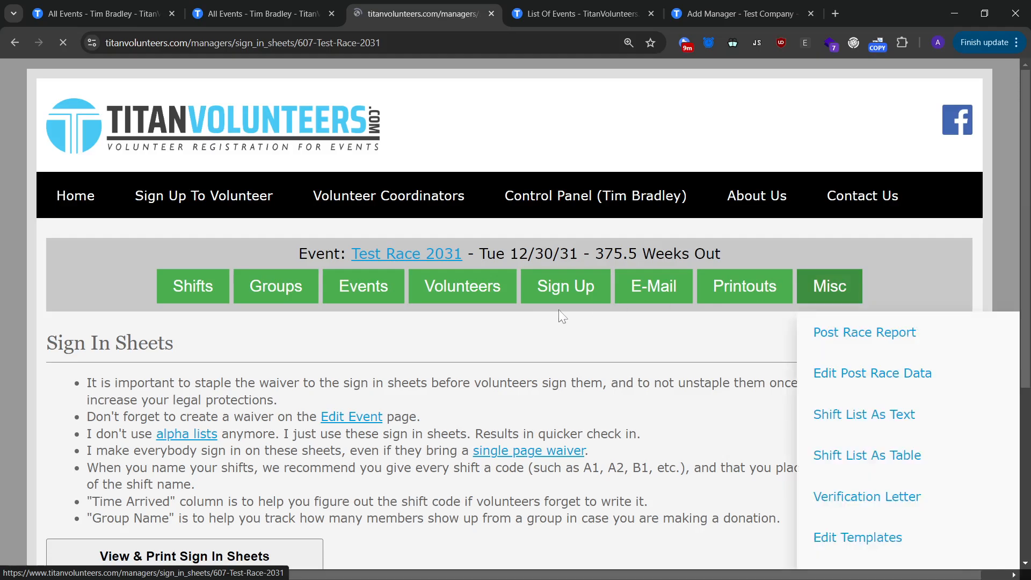
{"action": "scroll", "coordinate": [559, 309], "scroll_direction": "down", "scroll_amount": 4}
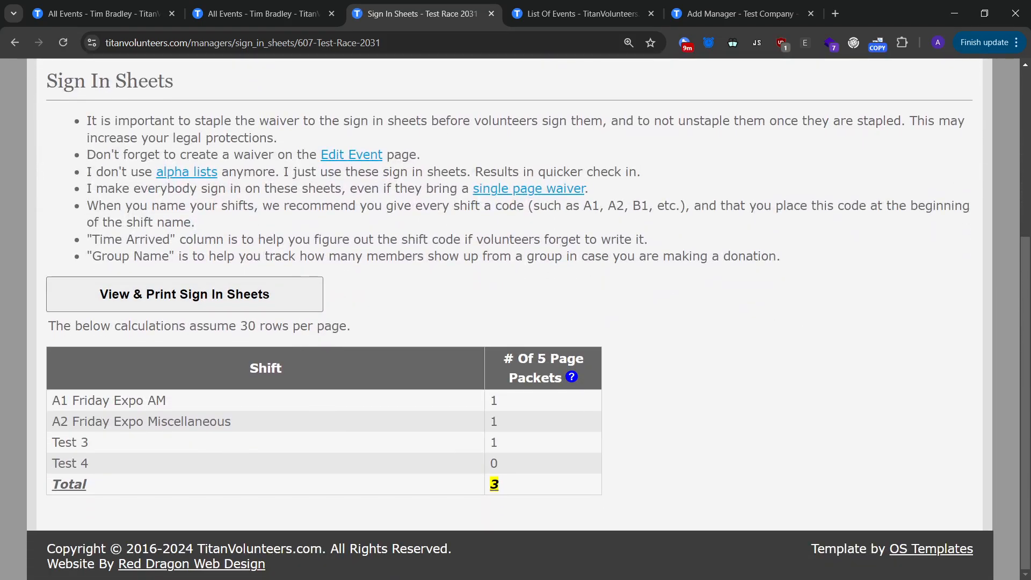
{"action": "left_click_drag", "start_coordinate": [338, 240], "coordinate": [306, 247]}
{"action": "left_click", "coordinate": [307, 247]}
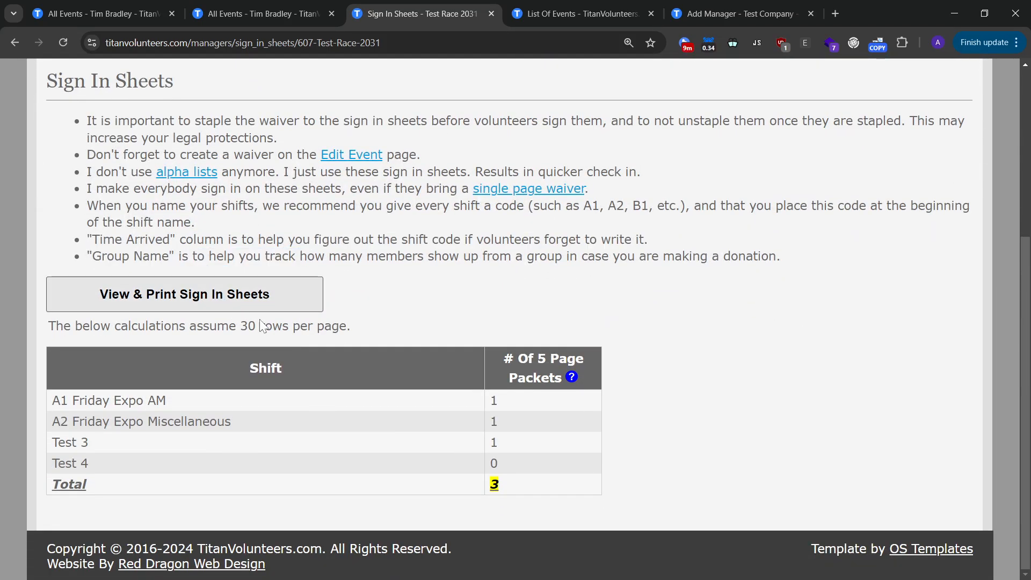
Preview the printable sign in sheets and examine the waiver pages and the agreement line above the blank signature table.
{"action": "left_click", "coordinate": [203, 306]}
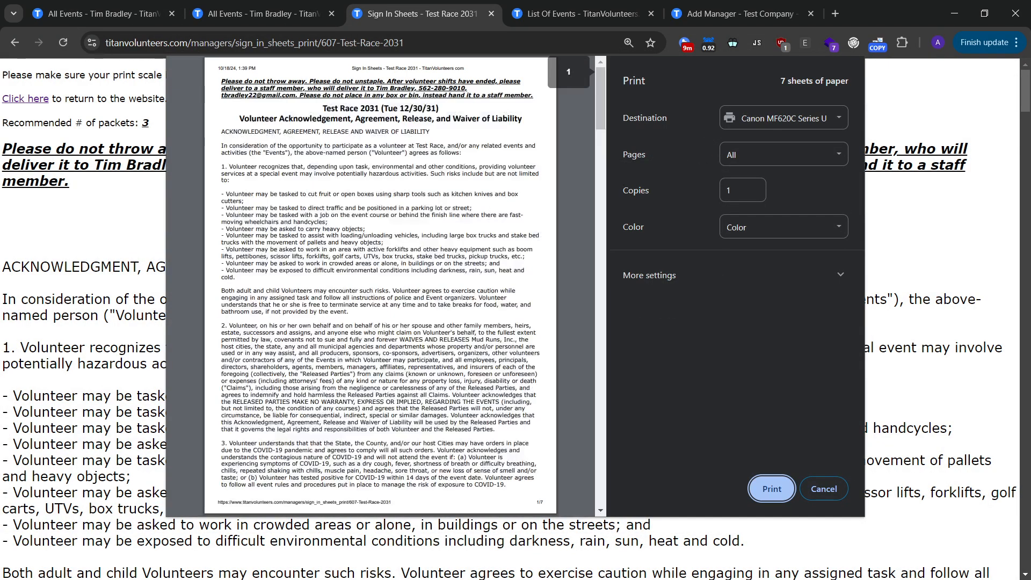
{"action": "scroll", "coordinate": [341, 266], "scroll_direction": "down", "scroll_amount": 15}
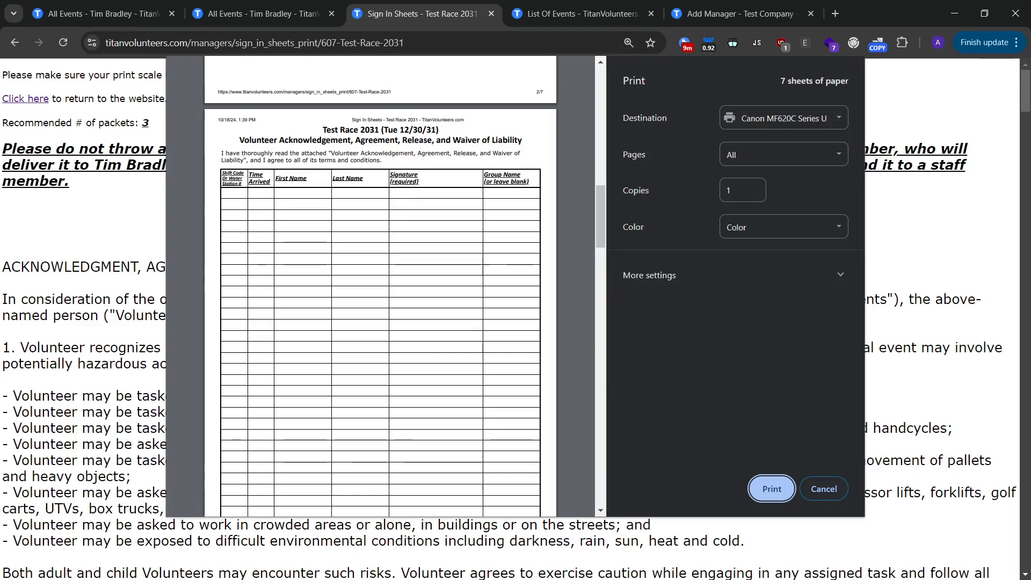
{"action": "left_click_drag", "start_coordinate": [233, 154], "coordinate": [263, 154]}
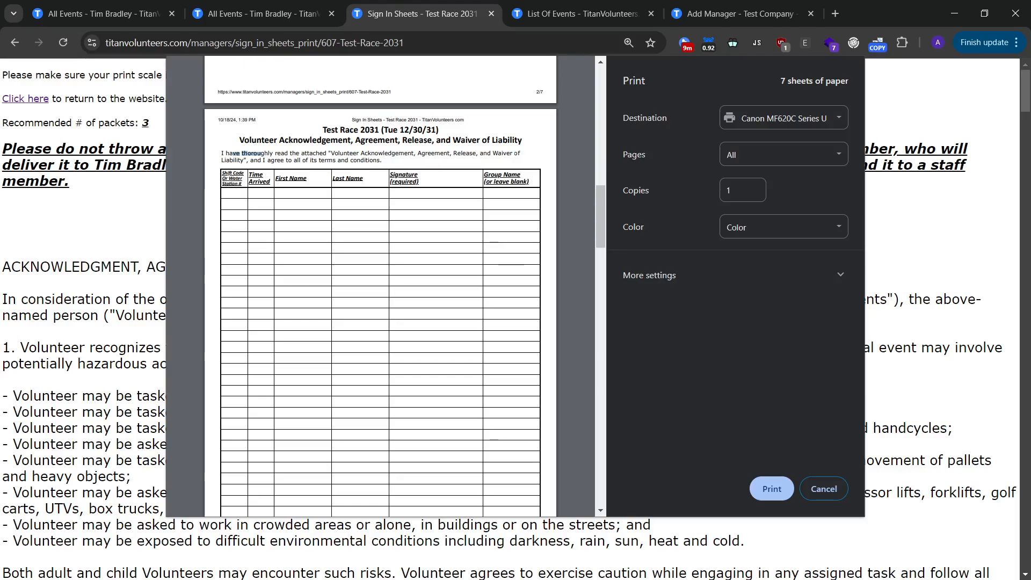
{"action": "left_click", "coordinate": [263, 155]}
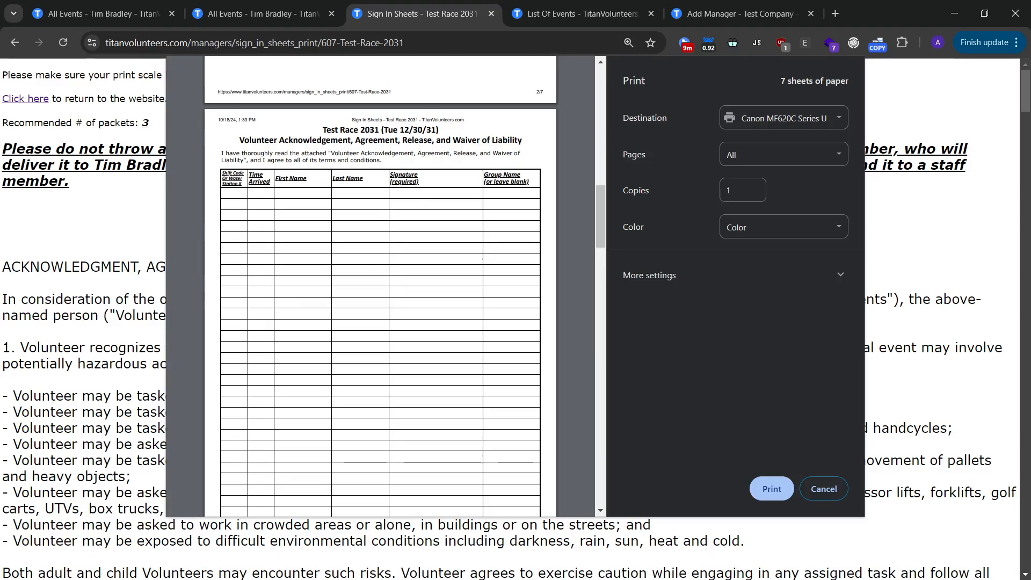
Look back over the waiver and the remaining sign-in pages, then cancel printing and return to the Sign In Sheets page.
{"action": "scroll", "coordinate": [414, 209], "scroll_direction": "up", "scroll_amount": 5}
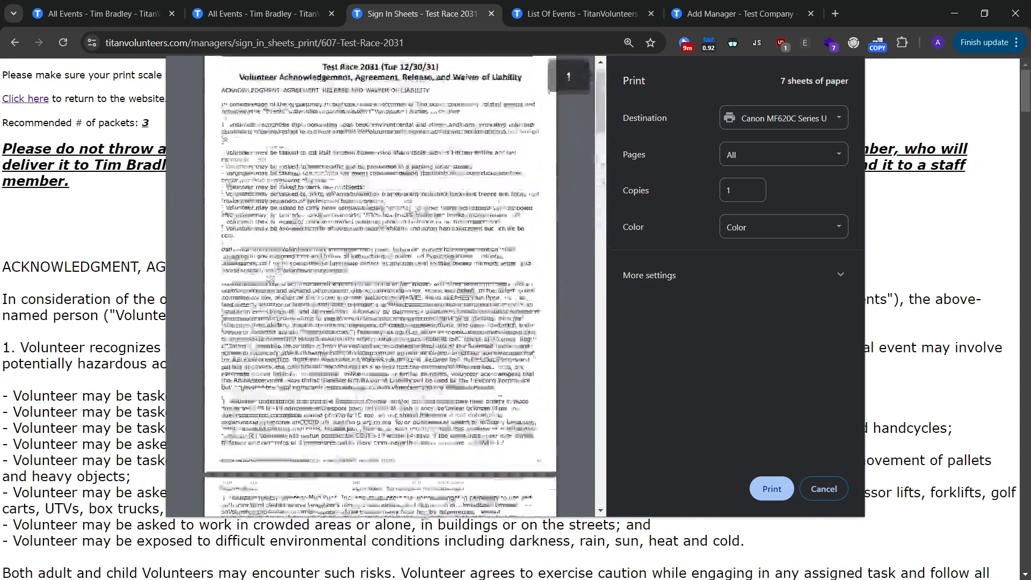
{"action": "scroll", "coordinate": [413, 210], "scroll_direction": "down", "scroll_amount": 8}
{"action": "scroll", "coordinate": [412, 211], "scroll_direction": "up", "scroll_amount": 8}
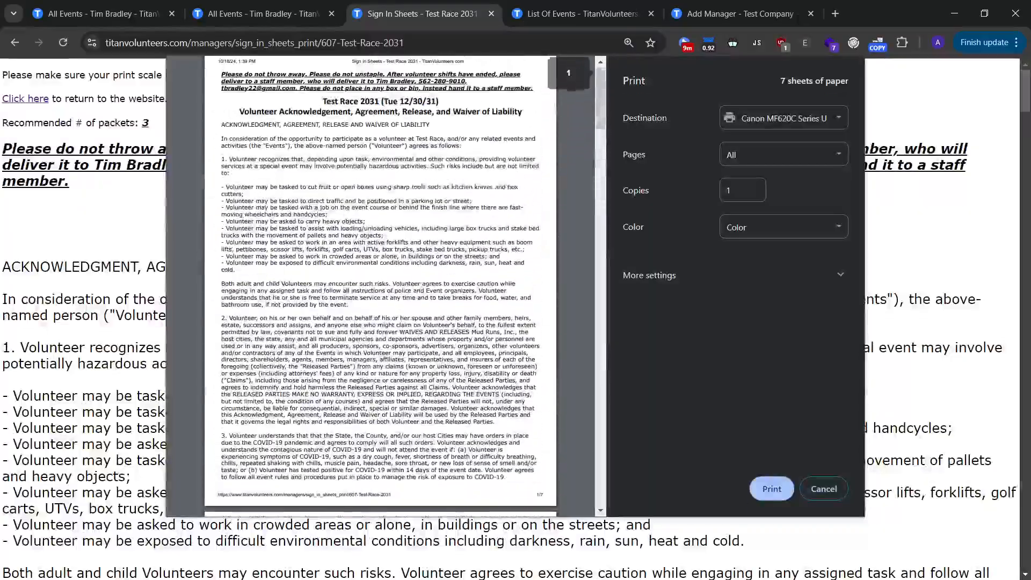
{"action": "scroll", "coordinate": [426, 207], "scroll_direction": "down", "scroll_amount": 15}
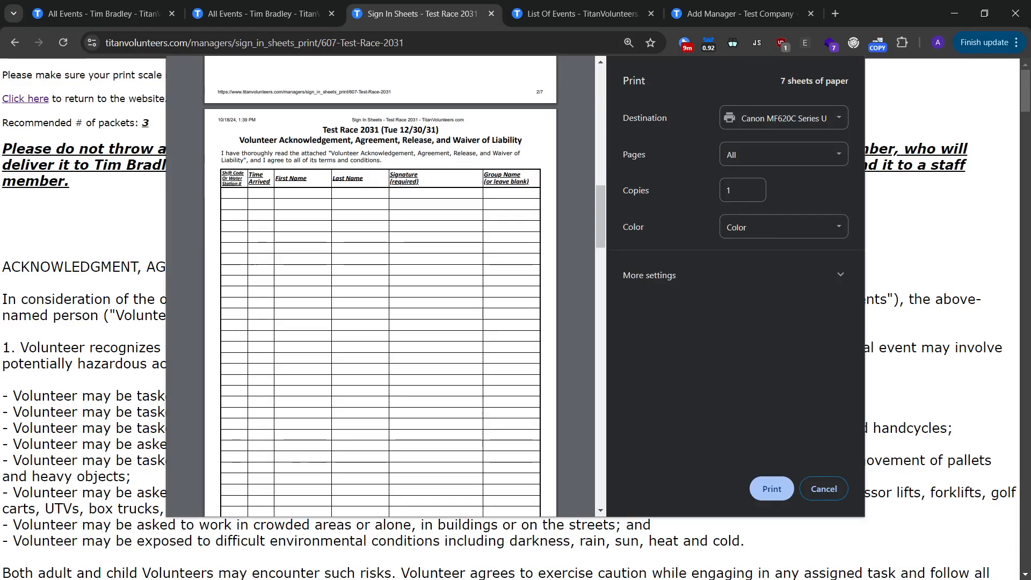
{"action": "scroll", "coordinate": [380, 287], "scroll_direction": "down", "scroll_amount": 16}
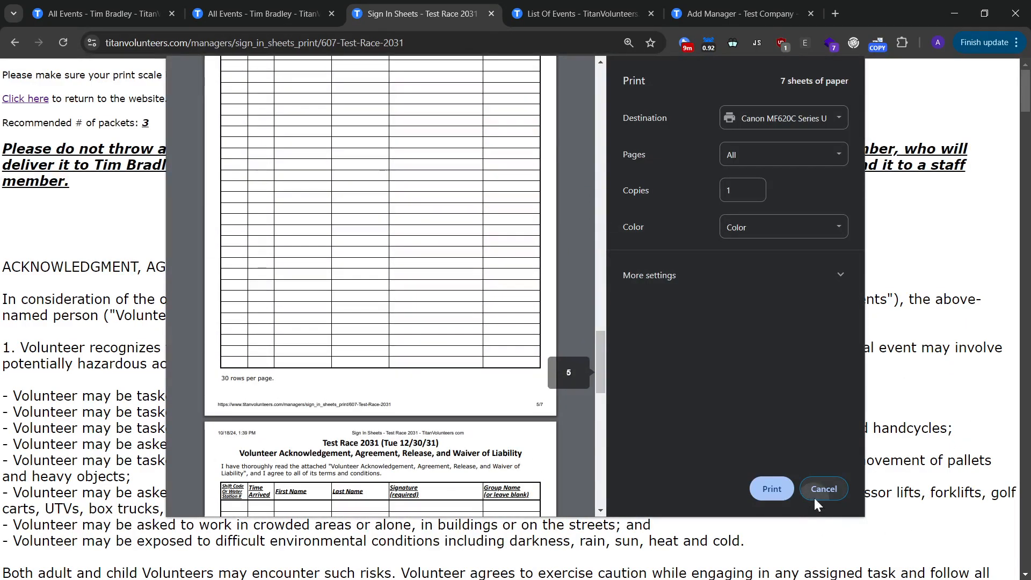
{"action": "left_click", "coordinate": [815, 499]}
{"action": "left_click", "coordinate": [14, 42]}
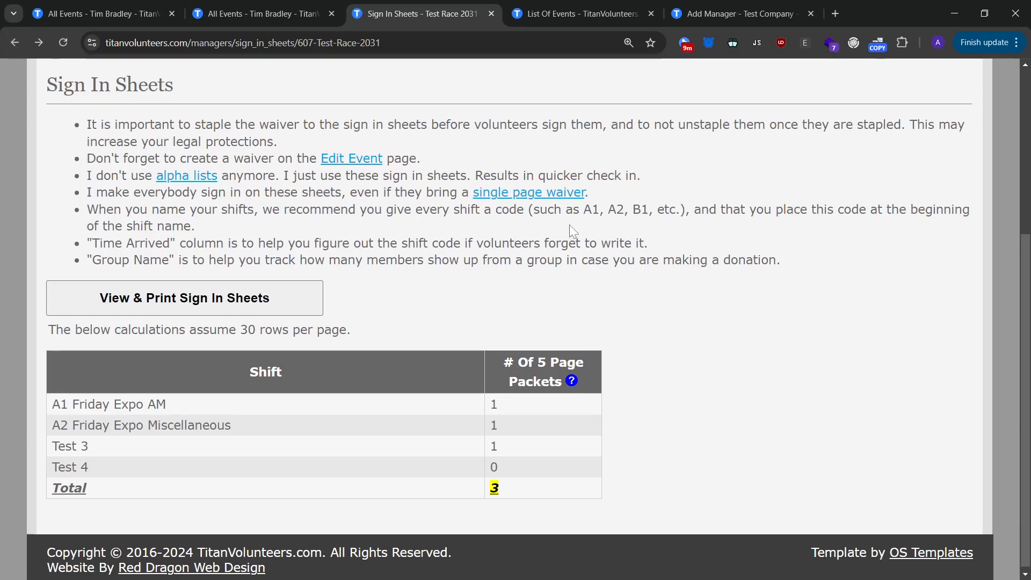
Open the Alpha List Tool (1 Shift Per Page), preview the alpha lists and examine the volunteer row under A2 Friday Expo Miscellaneous.
{"action": "scroll", "coordinate": [569, 225], "scroll_direction": "up", "scroll_amount": 4}
{"action": "mouse_move", "coordinate": [744, 228]}
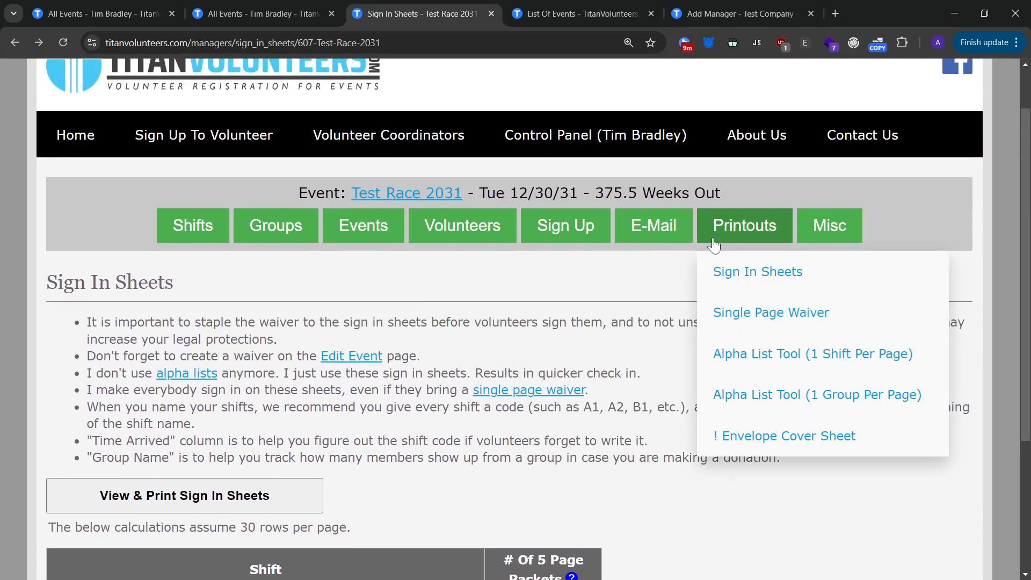
{"action": "left_click", "coordinate": [752, 353]}
{"action": "scroll", "coordinate": [435, 417], "scroll_direction": "down", "scroll_amount": 5}
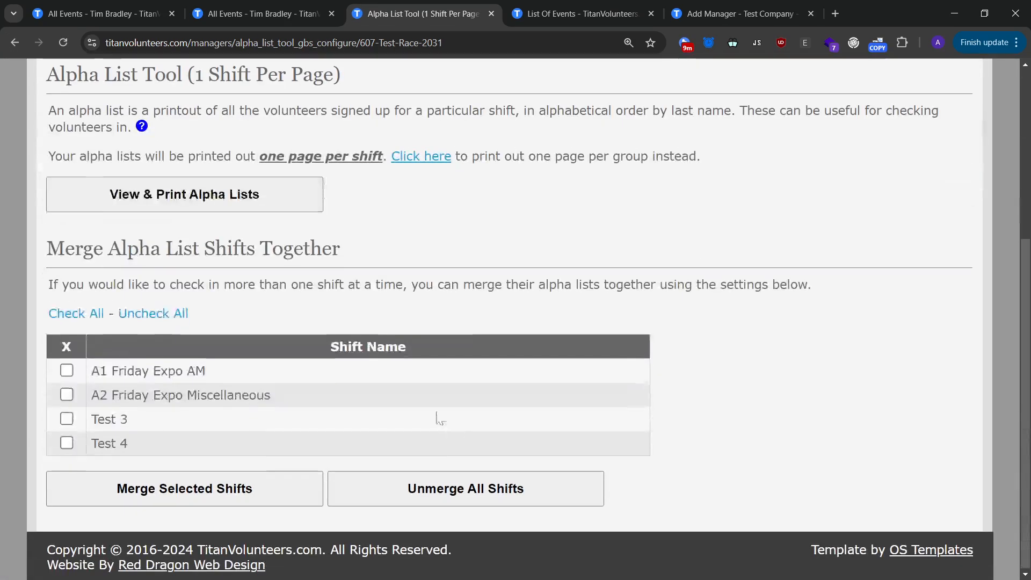
{"action": "left_click", "coordinate": [255, 207]}
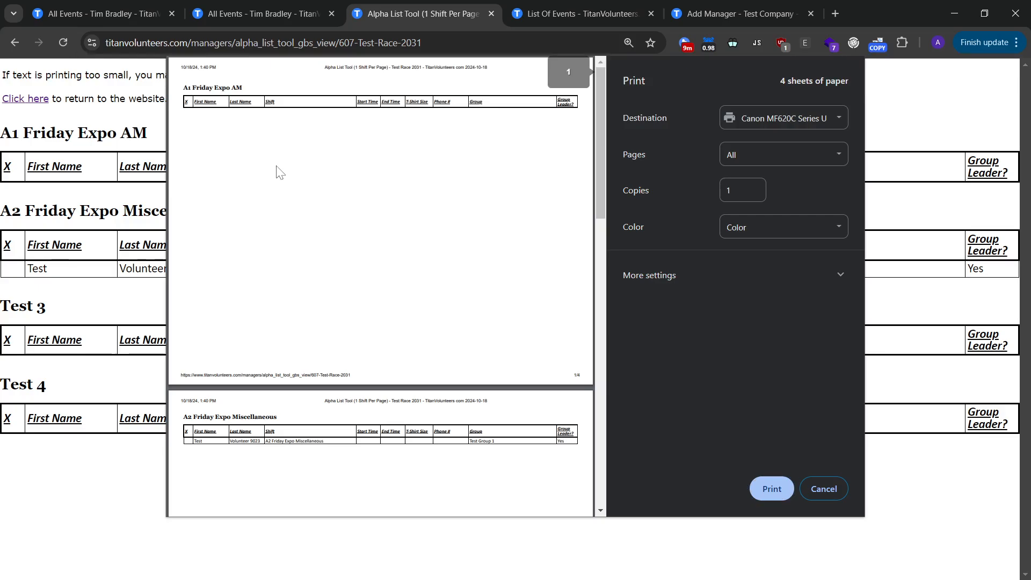
{"action": "scroll", "coordinate": [280, 171], "scroll_direction": "down", "scroll_amount": 3}
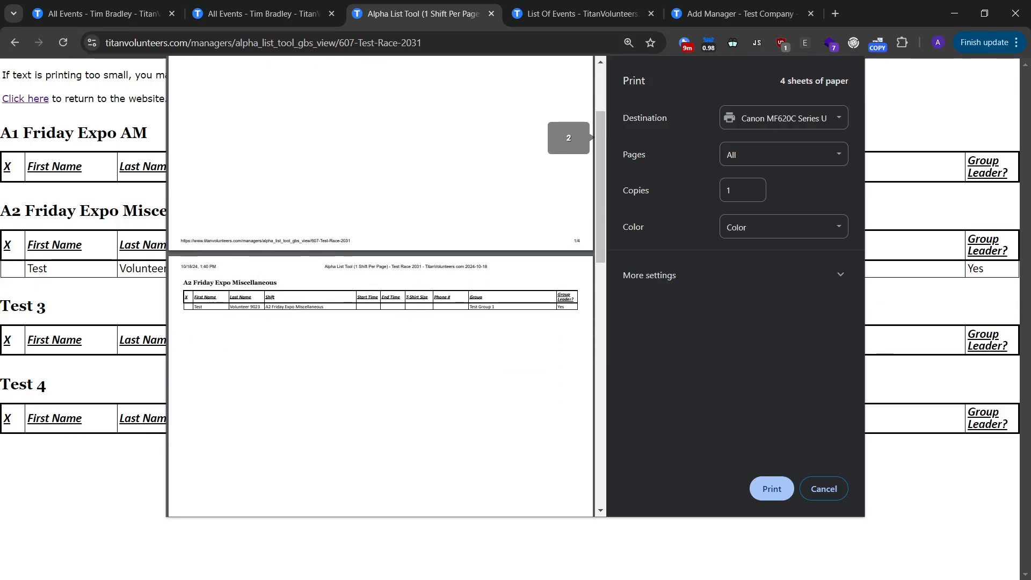
{"action": "left_click_drag", "start_coordinate": [230, 307], "coordinate": [324, 307]}
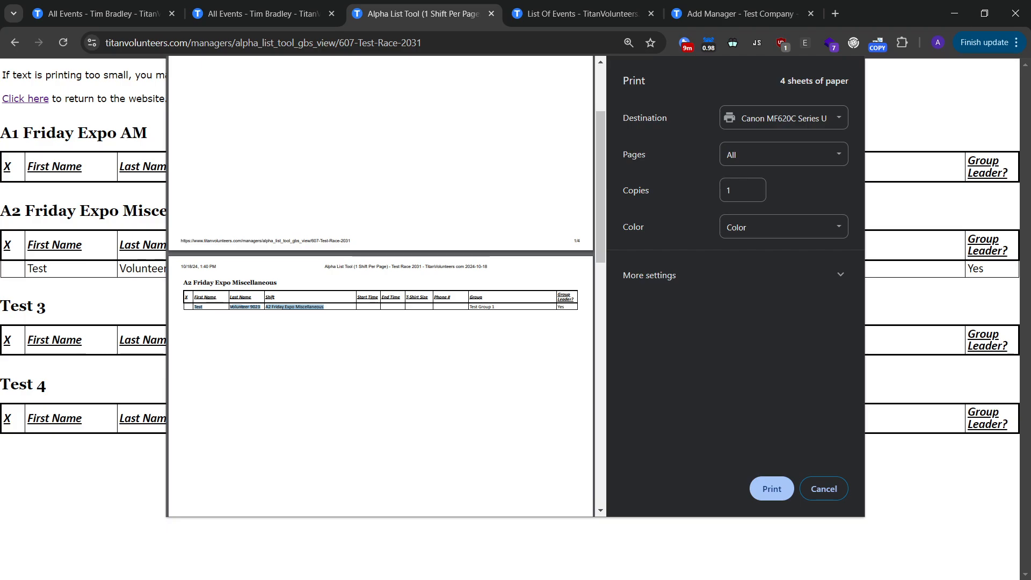
{"action": "left_click", "coordinate": [520, 310]}
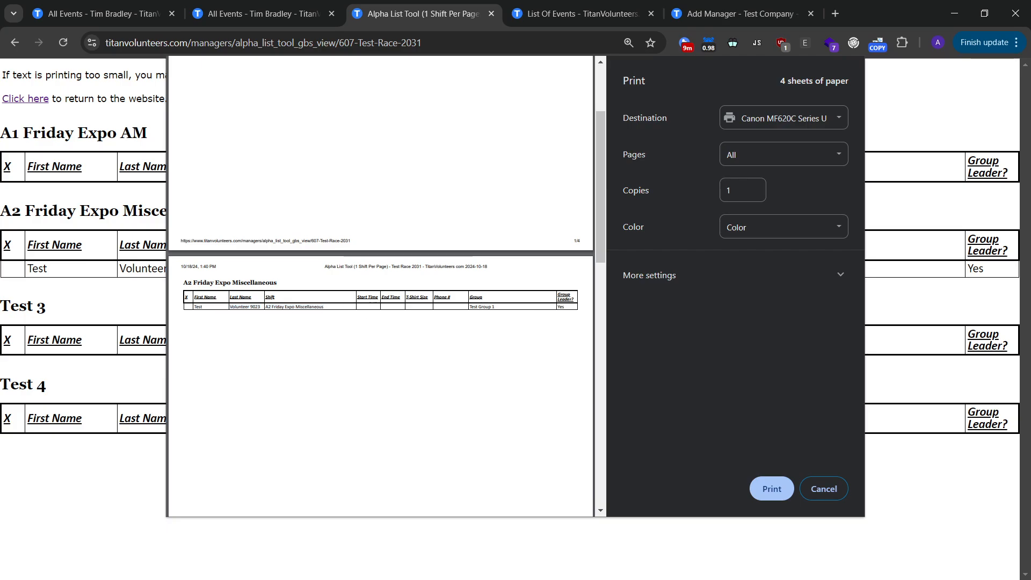
Look through the alpha list pages for every shift, then cancel printing and return to the Alpha List Tool page.
{"action": "scroll", "coordinate": [299, 311], "scroll_direction": "down", "scroll_amount": 4}
{"action": "scroll", "coordinate": [329, 272], "scroll_direction": "up", "scroll_amount": 7}
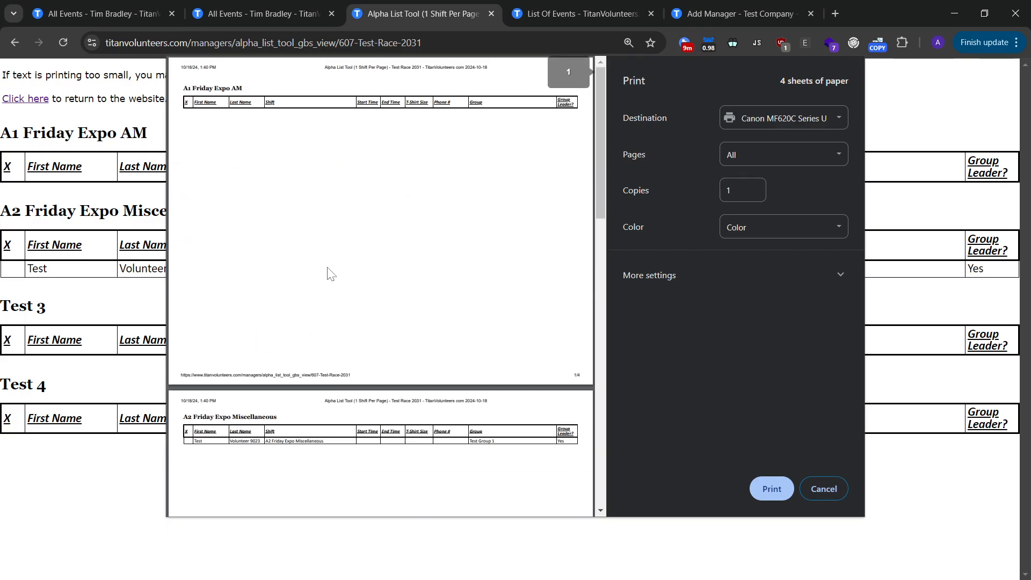
{"action": "scroll", "coordinate": [324, 264], "scroll_direction": "down", "scroll_amount": 3}
{"action": "scroll", "coordinate": [324, 263], "scroll_direction": "down", "scroll_amount": 1}
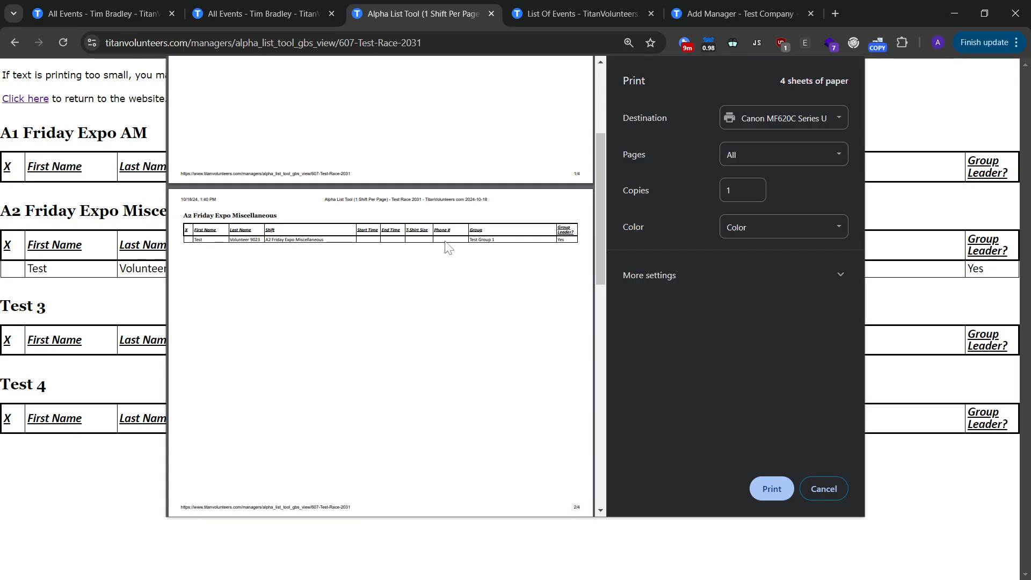
{"action": "scroll", "coordinate": [444, 245], "scroll_direction": "down", "scroll_amount": 5}
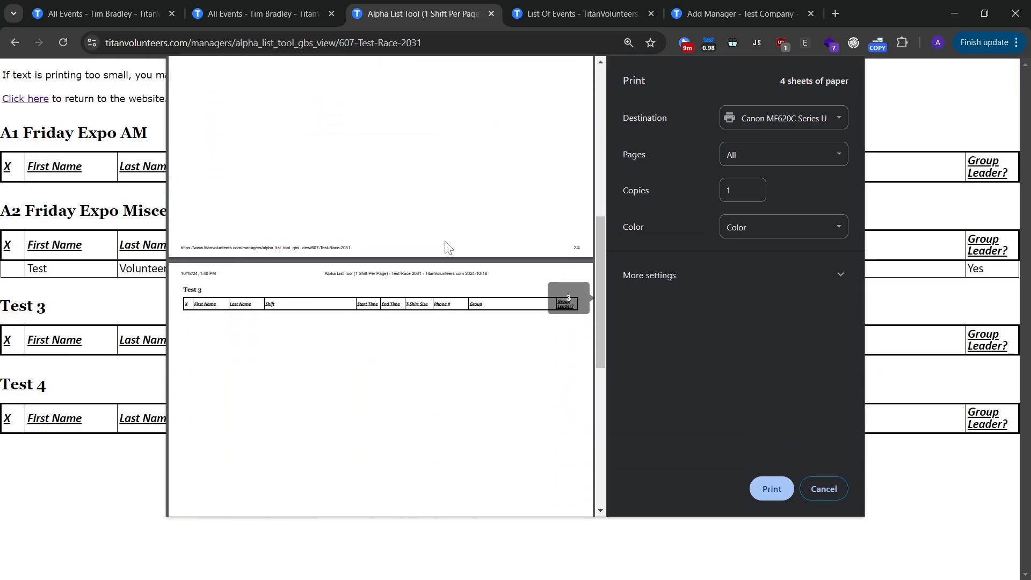
{"action": "scroll", "coordinate": [445, 247], "scroll_direction": "up", "scroll_amount": 10}
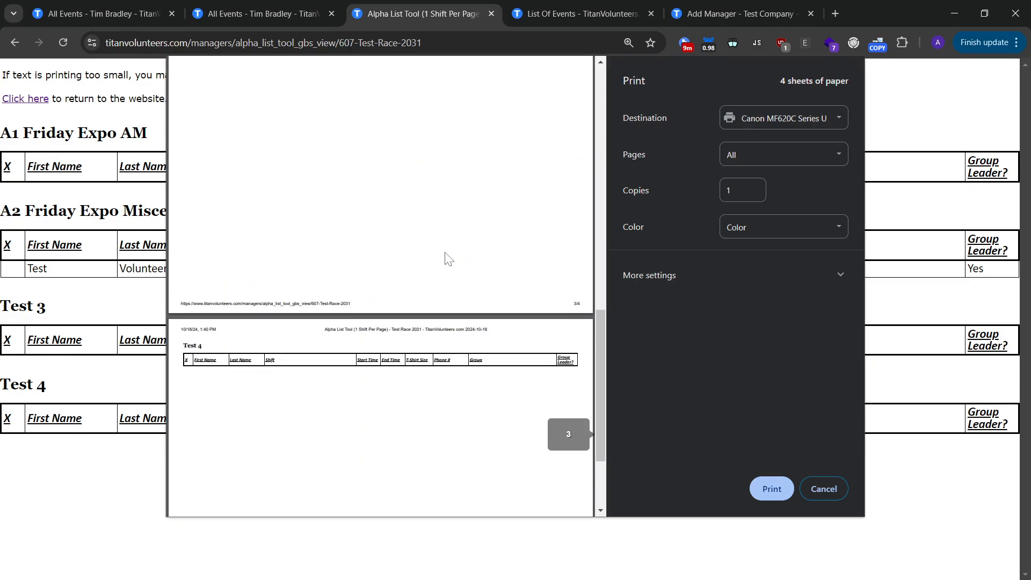
{"action": "left_click", "coordinate": [824, 489]}
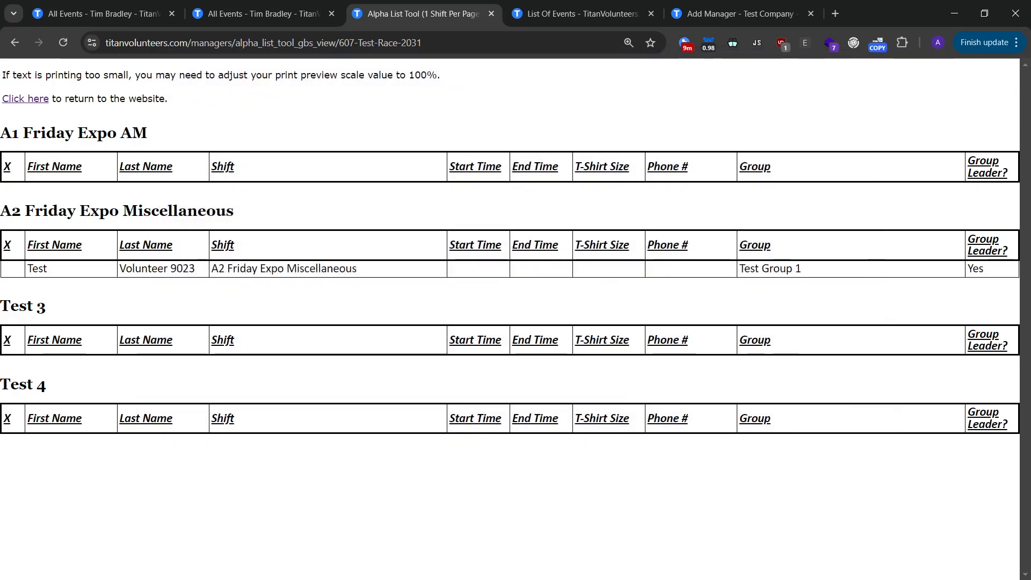
{"action": "left_click", "coordinate": [14, 42]}
Open the Single Page Waiver page, preview the printable waiver and examine its terms and the volunteer signature section.
{"action": "scroll", "coordinate": [662, 202], "scroll_direction": "up", "scroll_amount": 4}
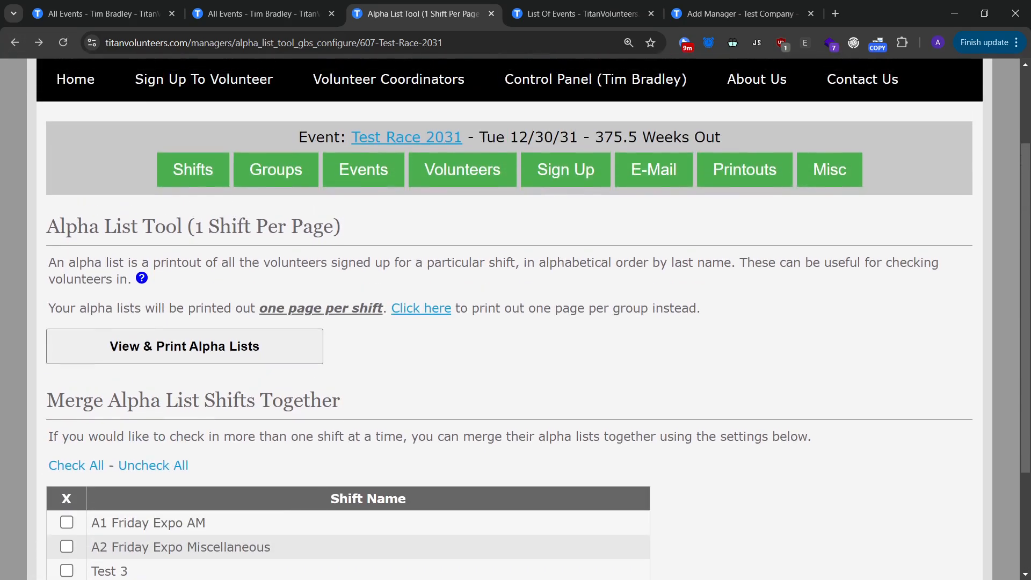
{"action": "mouse_move", "coordinate": [662, 218]}
{"action": "mouse_move", "coordinate": [751, 225]}
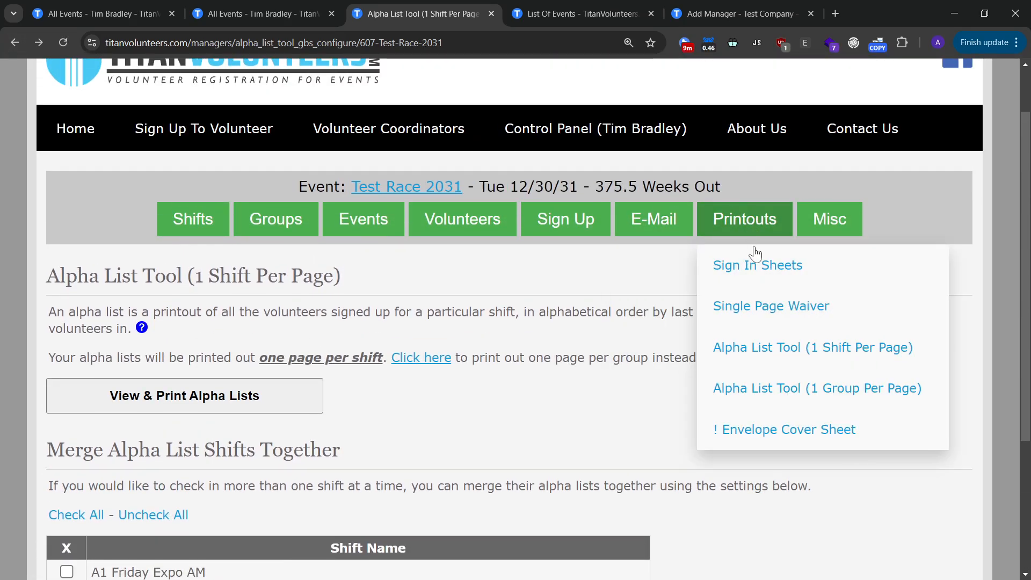
{"action": "left_click", "coordinate": [774, 318]}
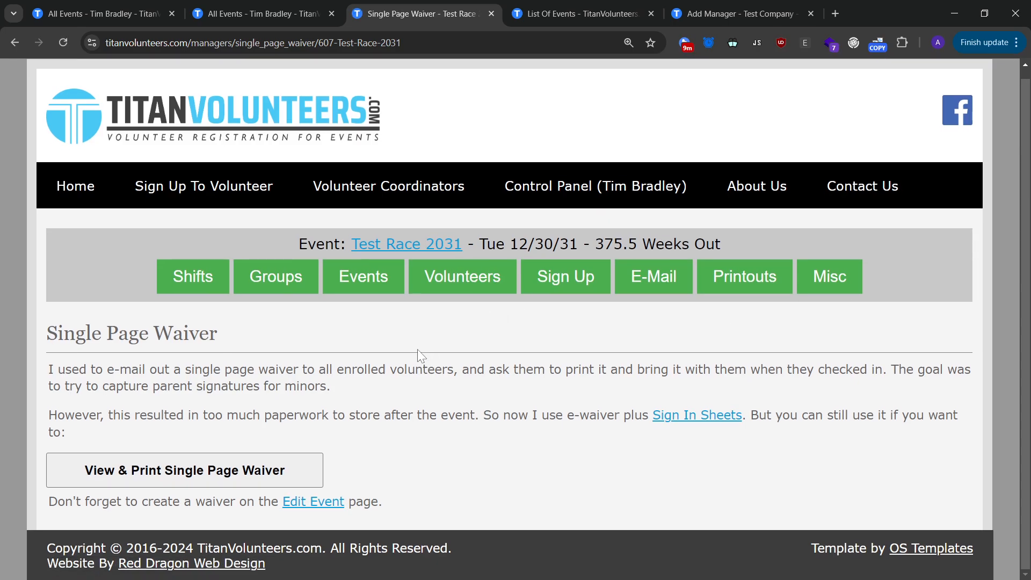
{"action": "left_click", "coordinate": [272, 469]}
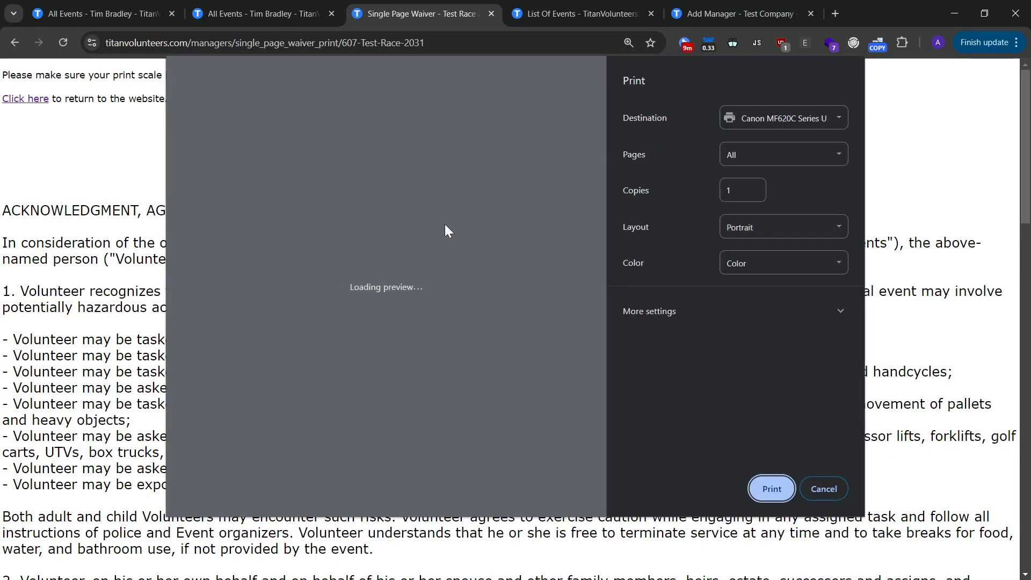
{"action": "scroll", "coordinate": [439, 219], "scroll_direction": "down", "scroll_amount": 15}
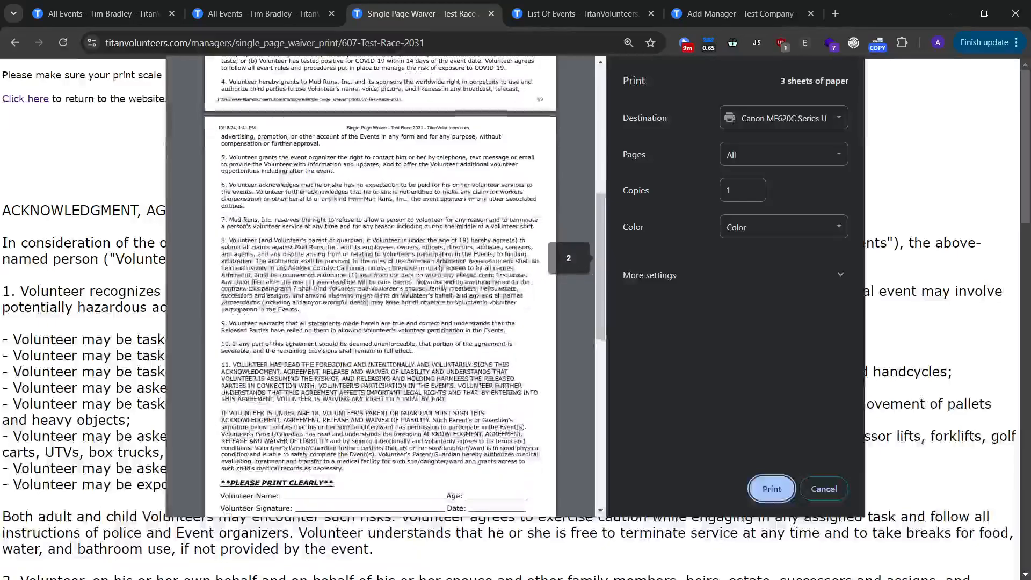
{"action": "scroll", "coordinate": [459, 249], "scroll_direction": "up", "scroll_amount": 4}
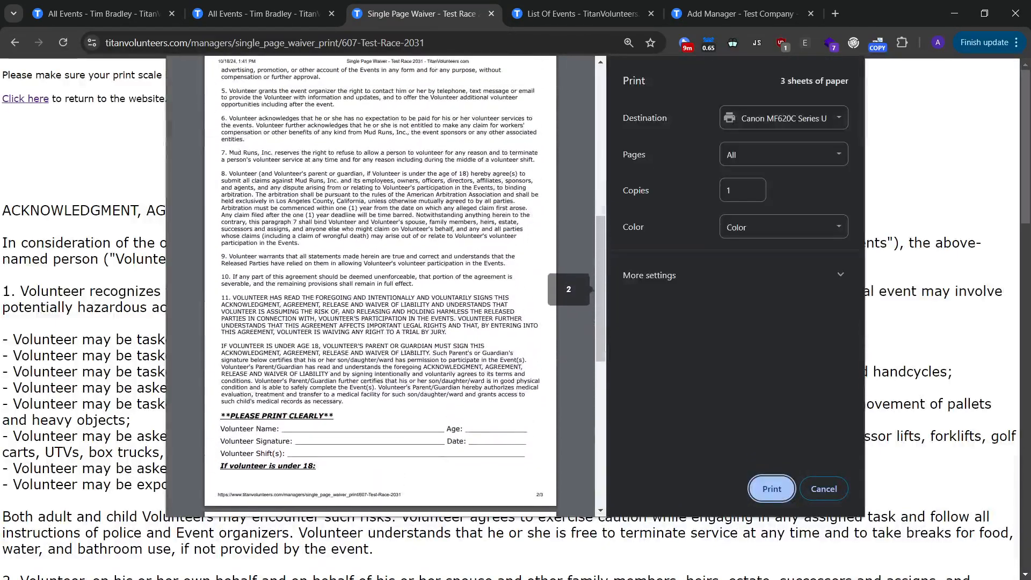
Examine the parent/guardian name and signature lines at the end of the waiver's print preview, then cancel printing.
{"action": "scroll", "coordinate": [459, 250], "scroll_direction": "down", "scroll_amount": 3}
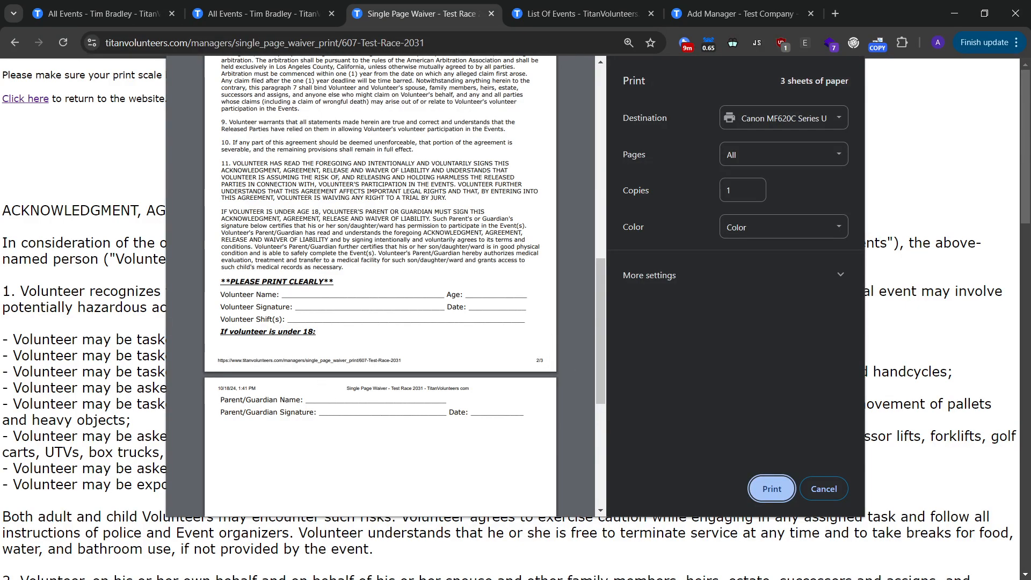
{"action": "left_click_drag", "start_coordinate": [221, 413], "coordinate": [342, 413]}
{"action": "left_click", "coordinate": [342, 424]}
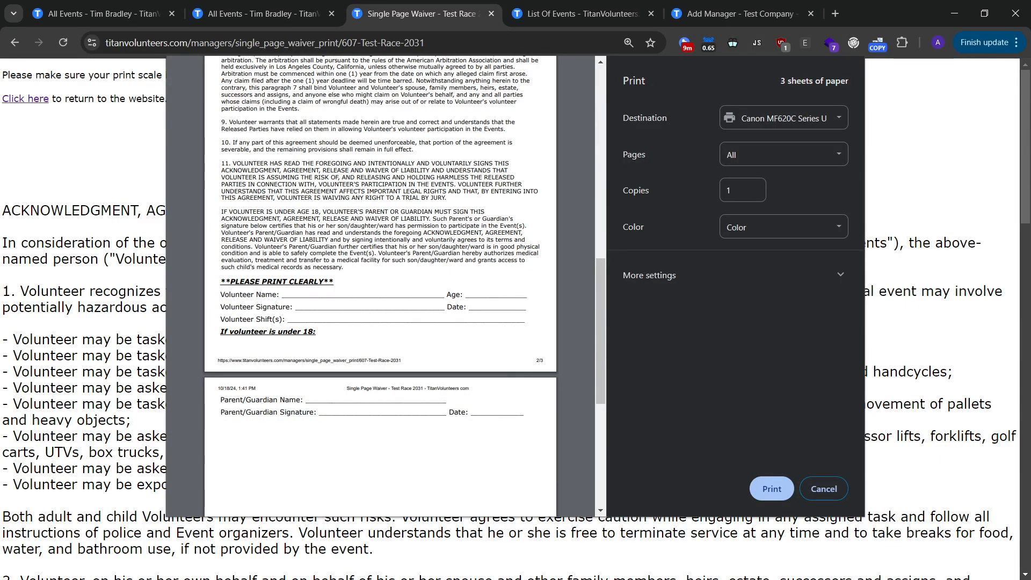
{"action": "left_click_drag", "start_coordinate": [308, 413], "coordinate": [285, 401]}
{"action": "left_click", "coordinate": [286, 403]}
{"action": "left_click_drag", "start_coordinate": [280, 401], "coordinate": [279, 412]}
{"action": "left_click", "coordinate": [278, 412]}
{"action": "left_click", "coordinate": [827, 489]}
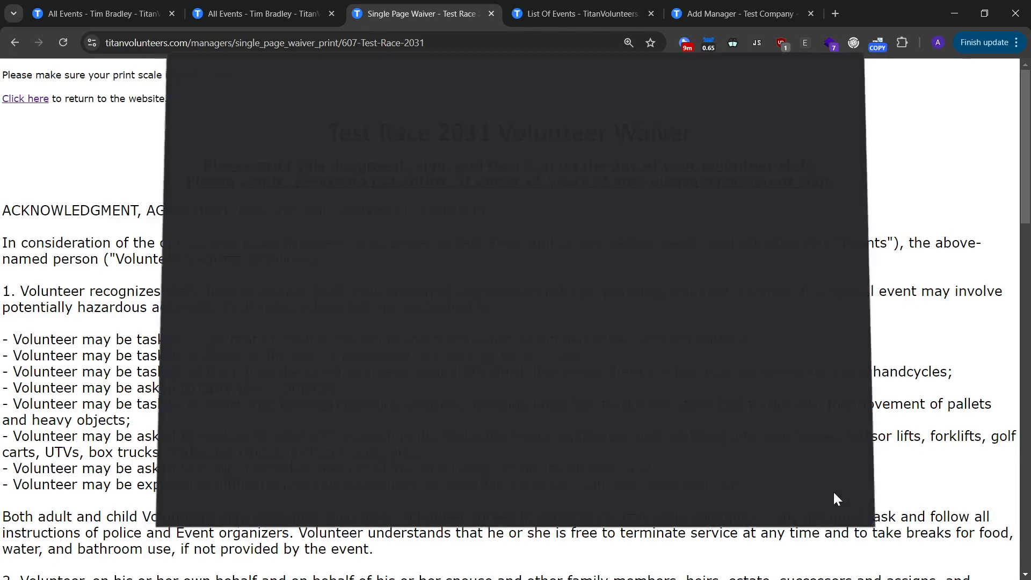
Preview the waiver again with Save as PDF as the destination, then cancel printing and return to the Single Page Waiver page.
{"action": "key", "text": "ctrl+p"}
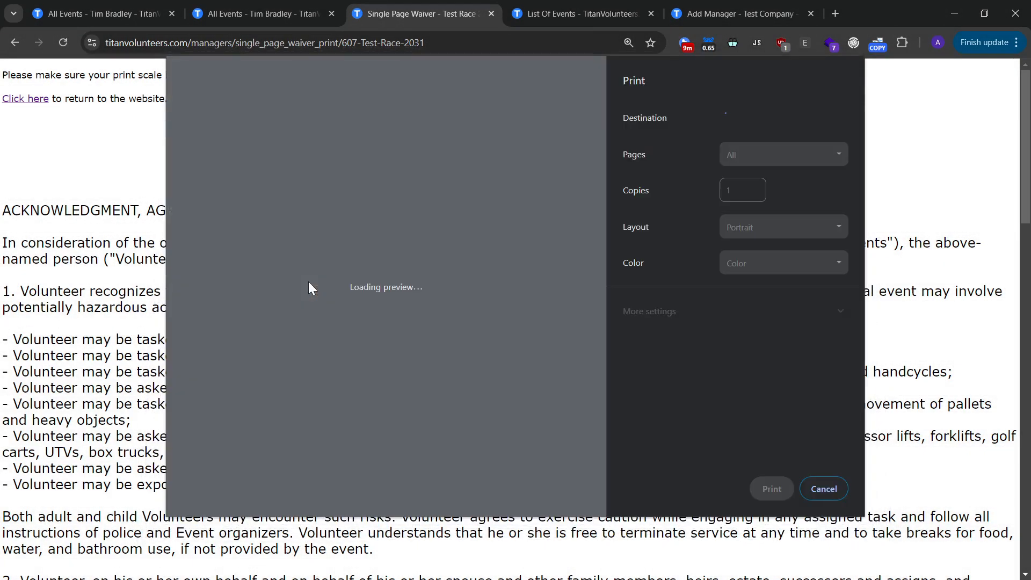
{"action": "left_click", "coordinate": [773, 119]}
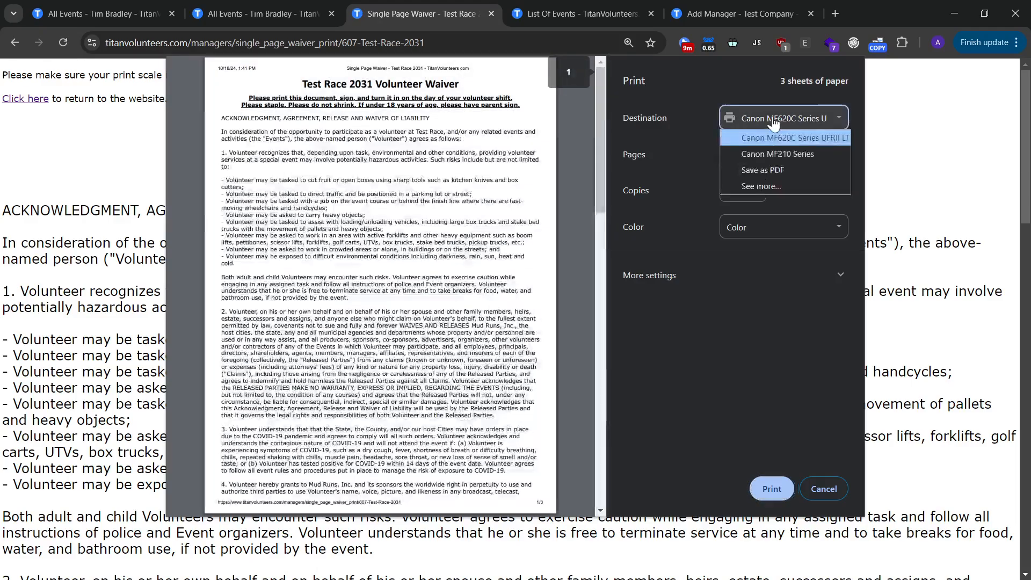
{"action": "left_click", "coordinate": [771, 169]}
{"action": "left_click", "coordinate": [829, 490]}
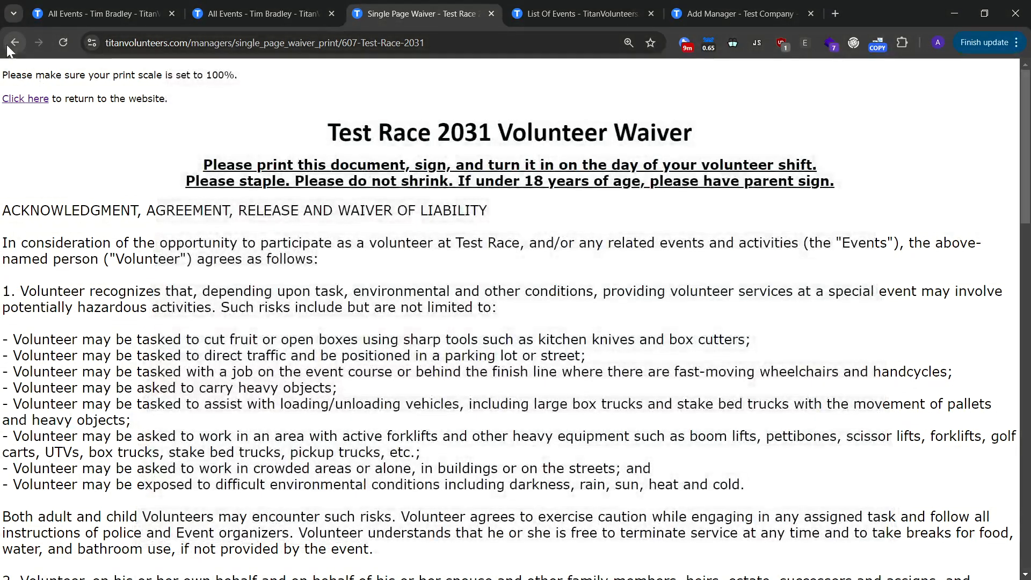
{"action": "left_click", "coordinate": [11, 44]}
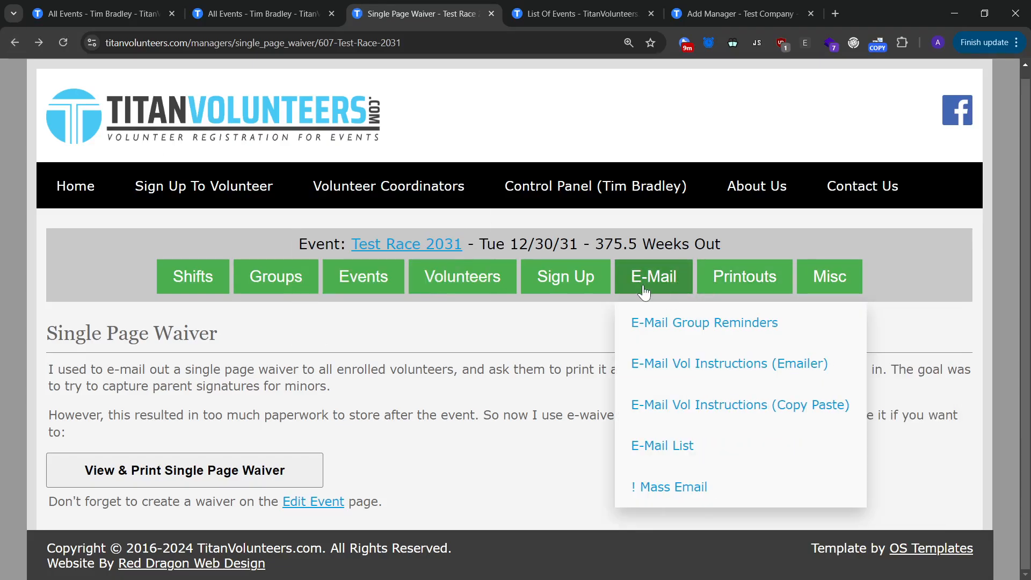
Open E-Mail Vol Instructions (Emailer) and examine the optional individual waiver upload for volunteers under 18 years of age.
{"action": "left_click", "coordinate": [682, 366]}
{"action": "scroll", "coordinate": [683, 370], "scroll_direction": "down", "scroll_amount": 20}
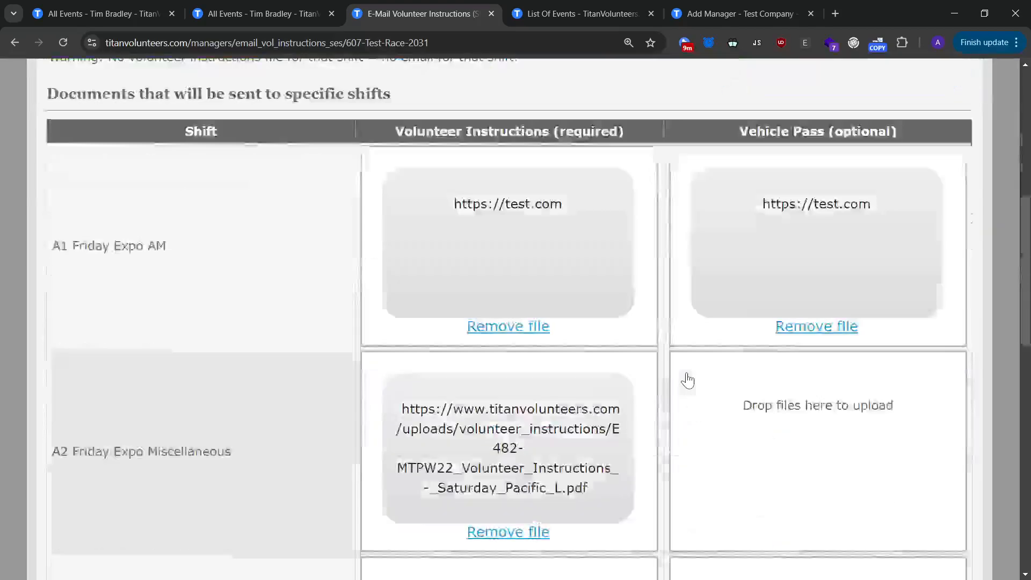
{"action": "left_click_drag", "start_coordinate": [203, 338], "coordinate": [216, 389]}
{"action": "left_click", "coordinate": [160, 353]}
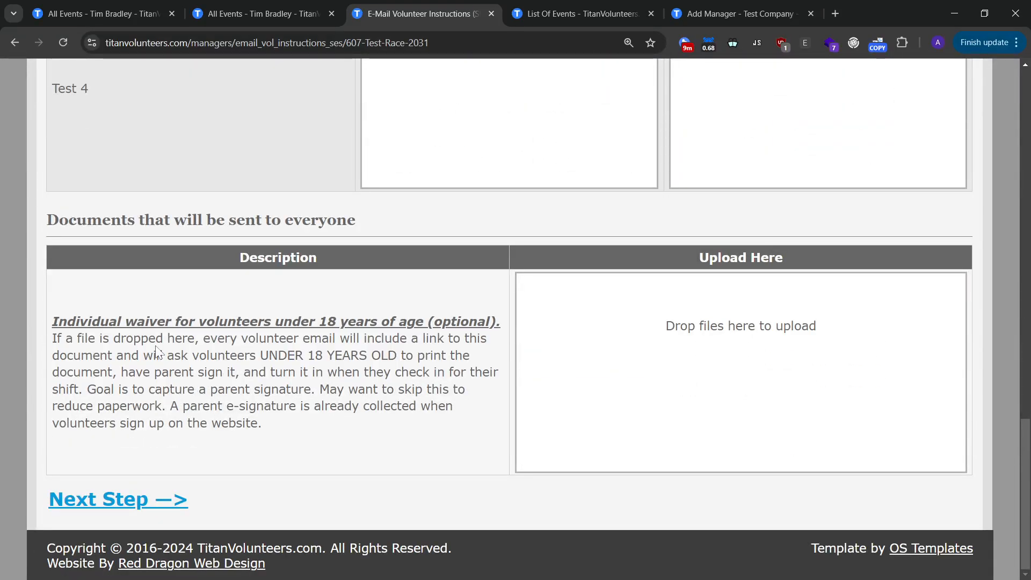
{"action": "left_click_drag", "start_coordinate": [163, 354], "coordinate": [156, 339]}
{"action": "left_click", "coordinate": [156, 341]}
{"action": "scroll", "coordinate": [516, 322], "scroll_direction": "up", "scroll_amount": 15}
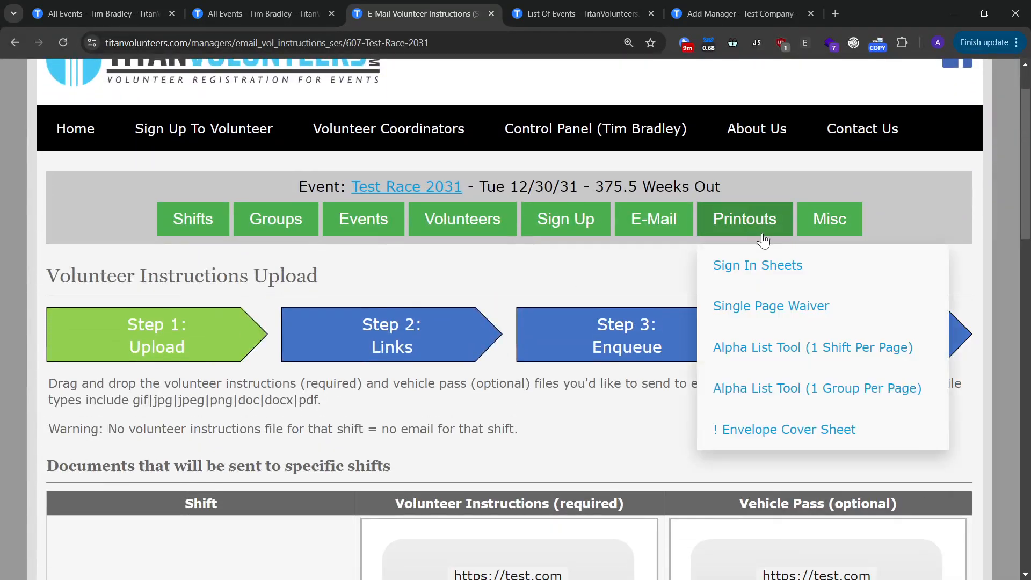
Open the Post Race Report for Test Race 2031.
{"action": "mouse_move", "coordinate": [839, 222]}
{"action": "scroll", "coordinate": [900, 176], "scroll_direction": "up", "scroll_amount": 1}
{"action": "mouse_move", "coordinate": [838, 271]}
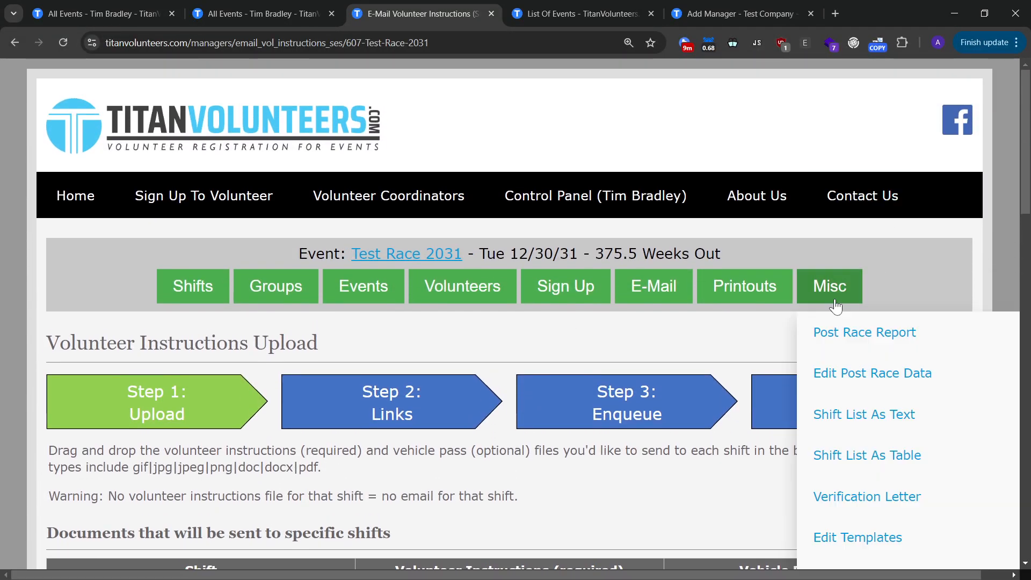
{"action": "scroll", "coordinate": [861, 298], "scroll_direction": "down", "scroll_amount": 1}
{"action": "left_click", "coordinate": [841, 275]}
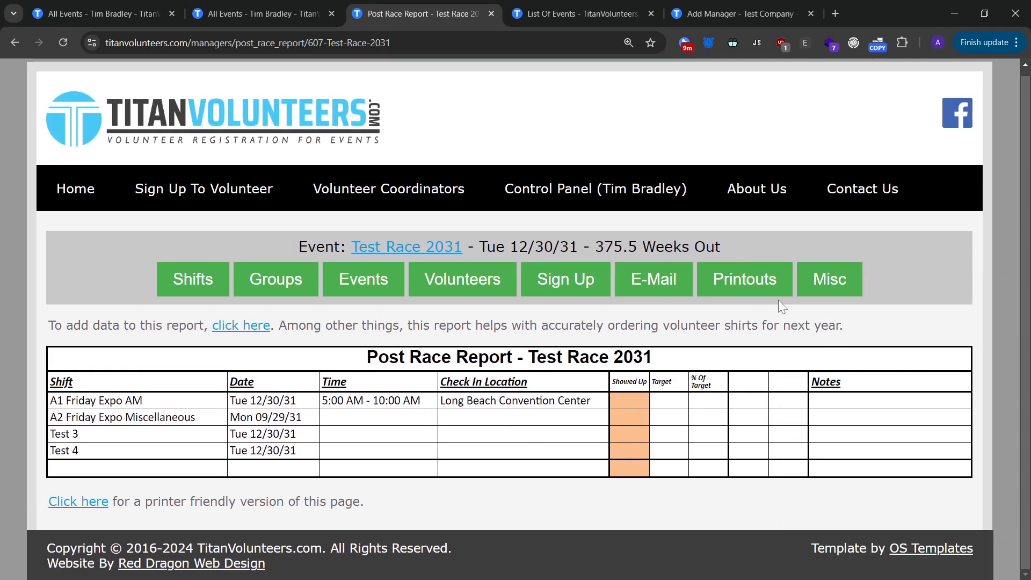
In Edit Post Race Data, set A1 Friday Expo AM's Showed Up to 5, note "This is what I counted" and save the changes.
{"action": "mouse_move", "coordinate": [830, 266]}
{"action": "left_click", "coordinate": [847, 341]}
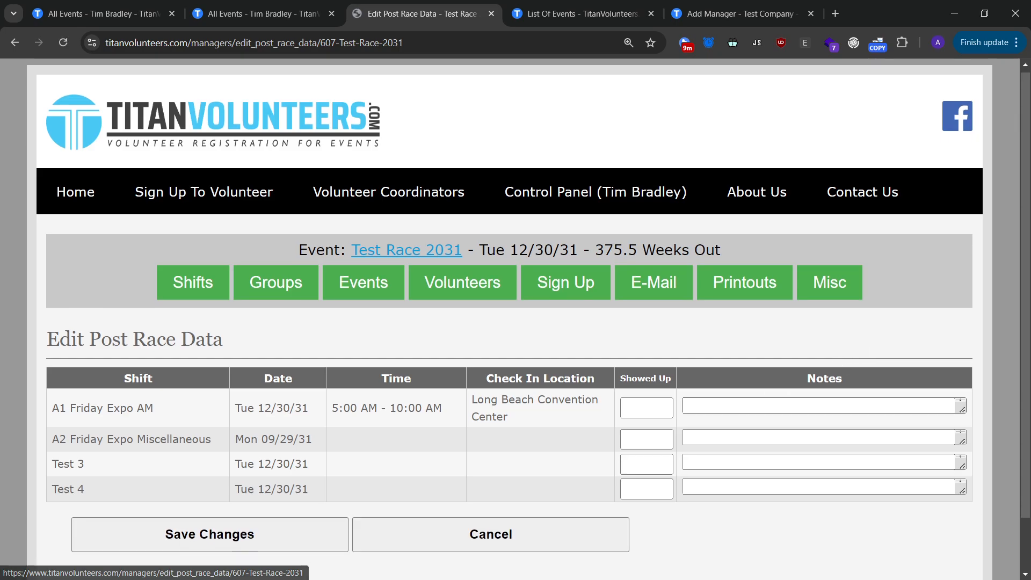
{"action": "scroll", "coordinate": [650, 355], "scroll_direction": "down", "scroll_amount": 1}
{"action": "left_click", "coordinate": [650, 349]}
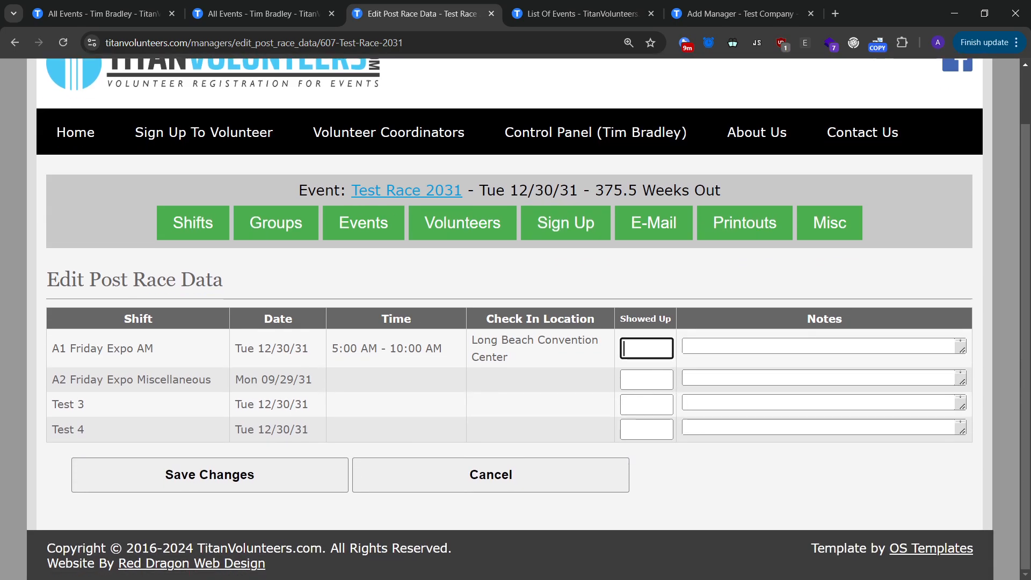
{"action": "type", "text": "5"}
{"action": "key", "text": "Tab"}
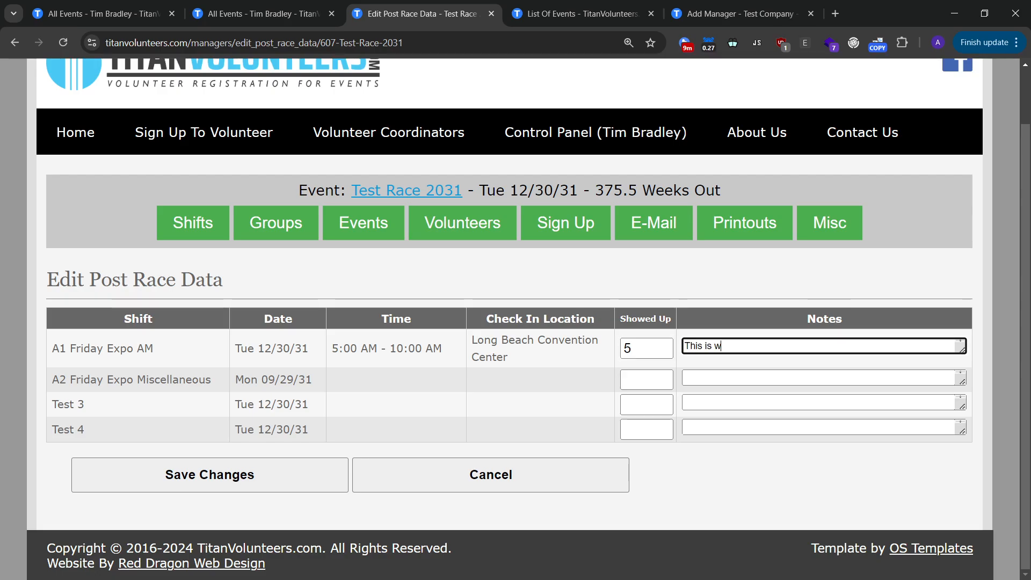
{"action": "type", "text": "This is what I counted"}
{"action": "left_click", "coordinate": [279, 485]}
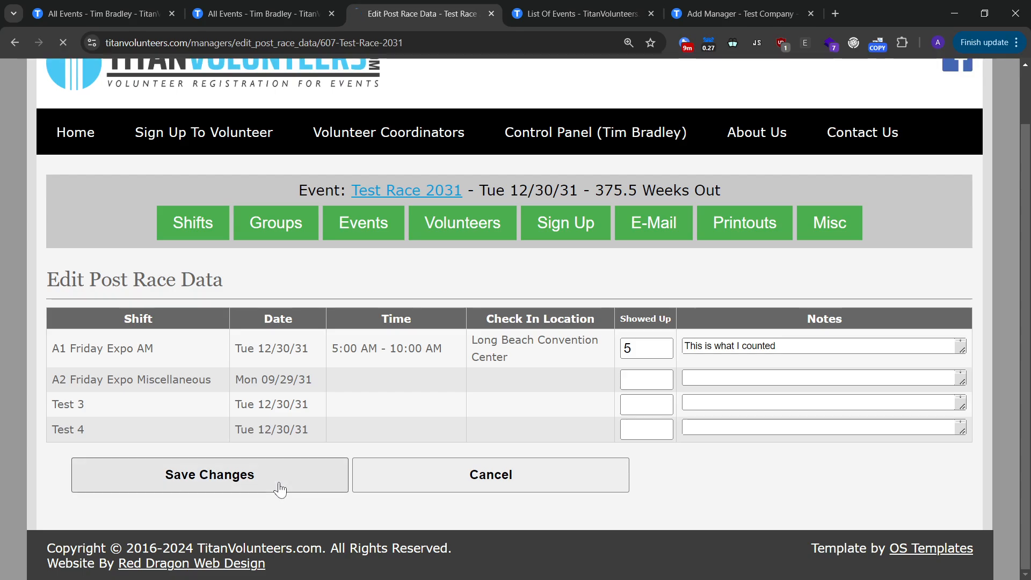
Examine the % Of Target value for A1 Friday Expo AM in the updated Post Race Report.
{"action": "scroll", "coordinate": [668, 419], "scroll_direction": "down", "scroll_amount": 2}
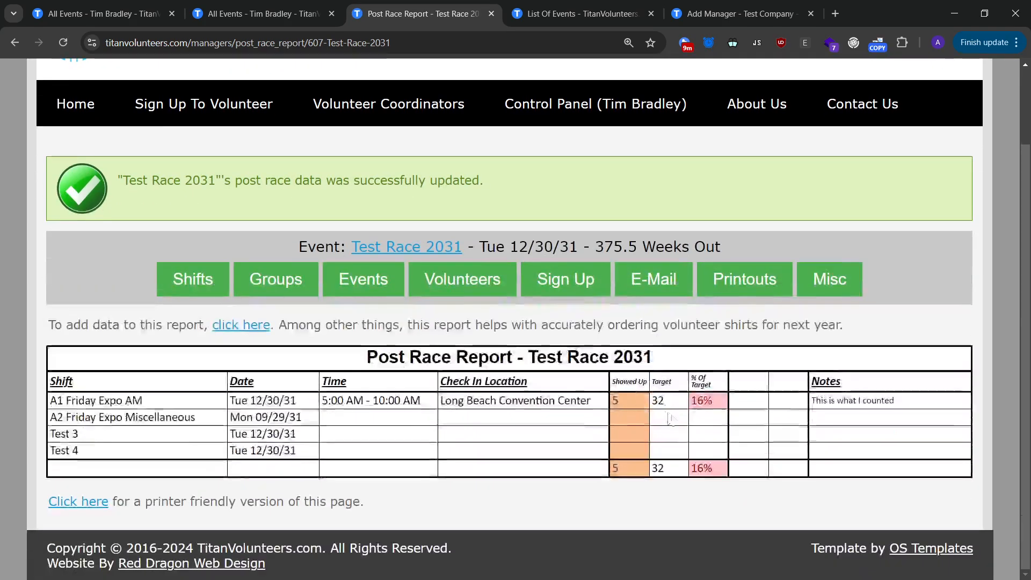
{"action": "double_click", "coordinate": [697, 403]}
{"action": "mouse_move", "coordinate": [703, 403]}
{"action": "left_mouse_down"}
{"action": "mouse_move", "coordinate": [715, 406]}
{"action": "mouse_move", "coordinate": [691, 402]}
{"action": "mouse_move", "coordinate": [714, 399]}
{"action": "left_mouse_up"}
{"action": "left_click", "coordinate": [716, 408]}
{"action": "left_click", "coordinate": [692, 402]}
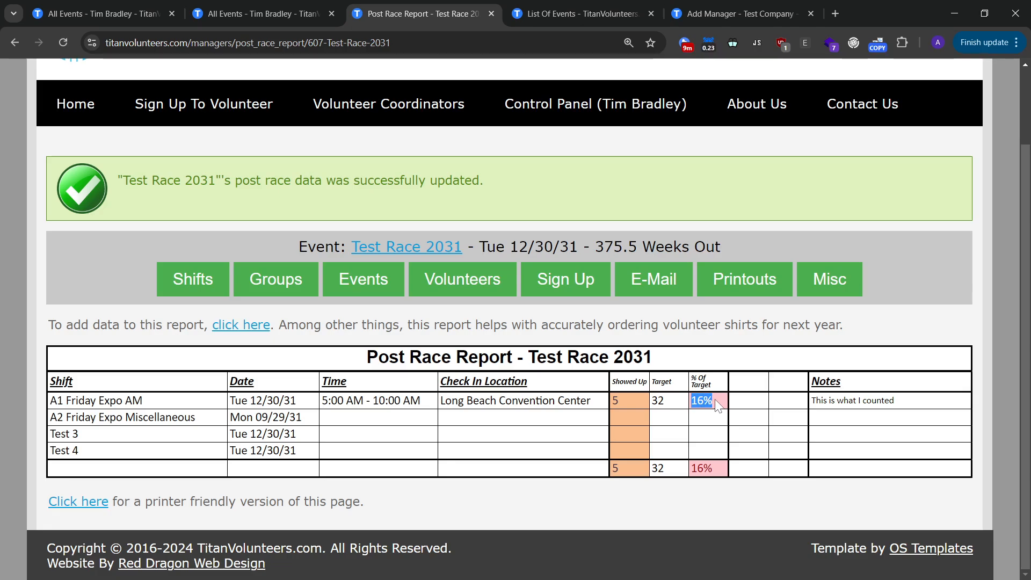
{"action": "left_click", "coordinate": [715, 399]}
Follow the Verification Letter page's link and download a PDF letter for a sample volunteer on shift A1 Friday Expo AM (5:00 AM - 10:00 AM).
{"action": "mouse_move", "coordinate": [836, 281]}
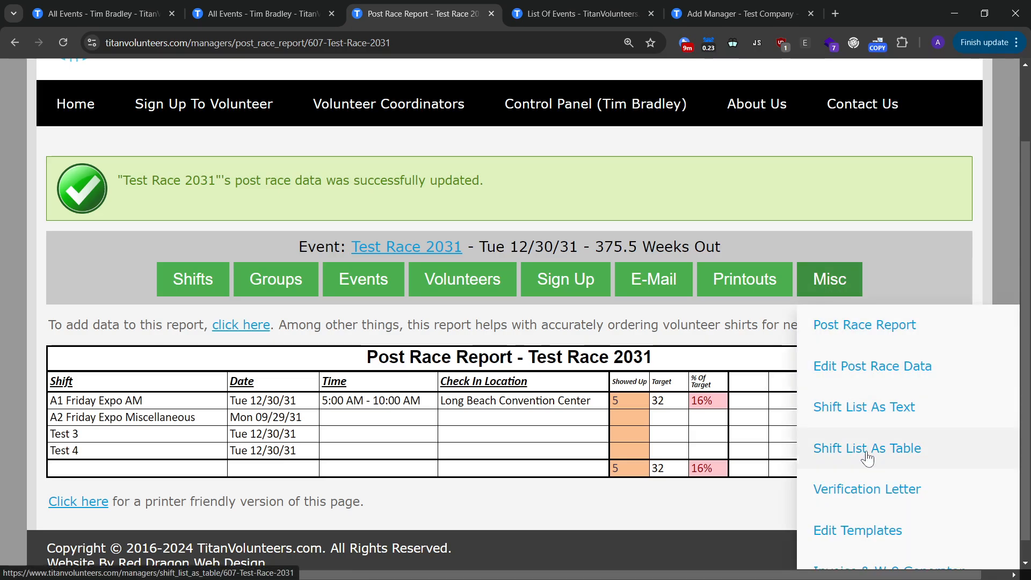
{"action": "scroll", "coordinate": [868, 458], "scroll_direction": "down", "scroll_amount": 1}
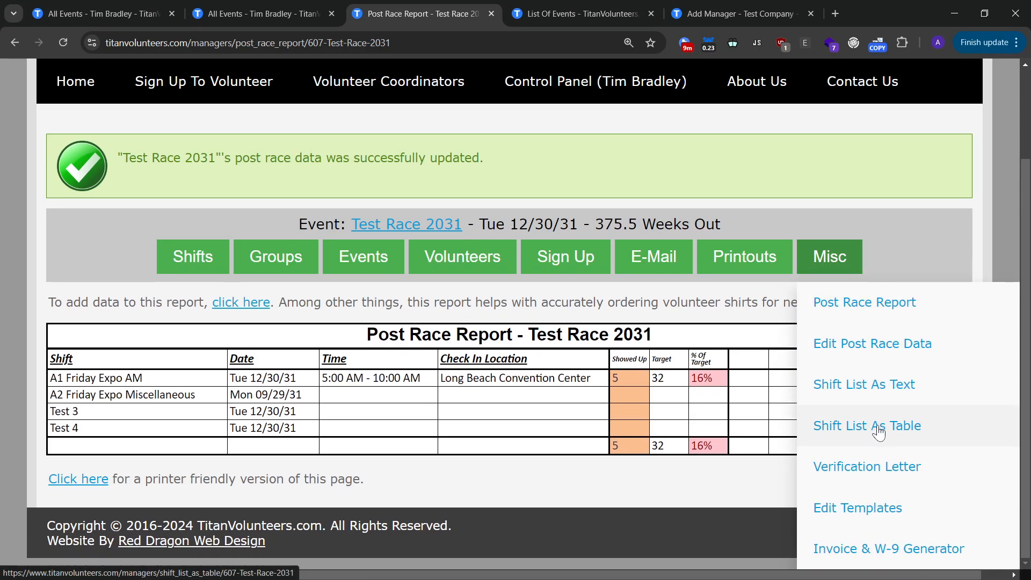
{"action": "left_click", "coordinate": [840, 478]}
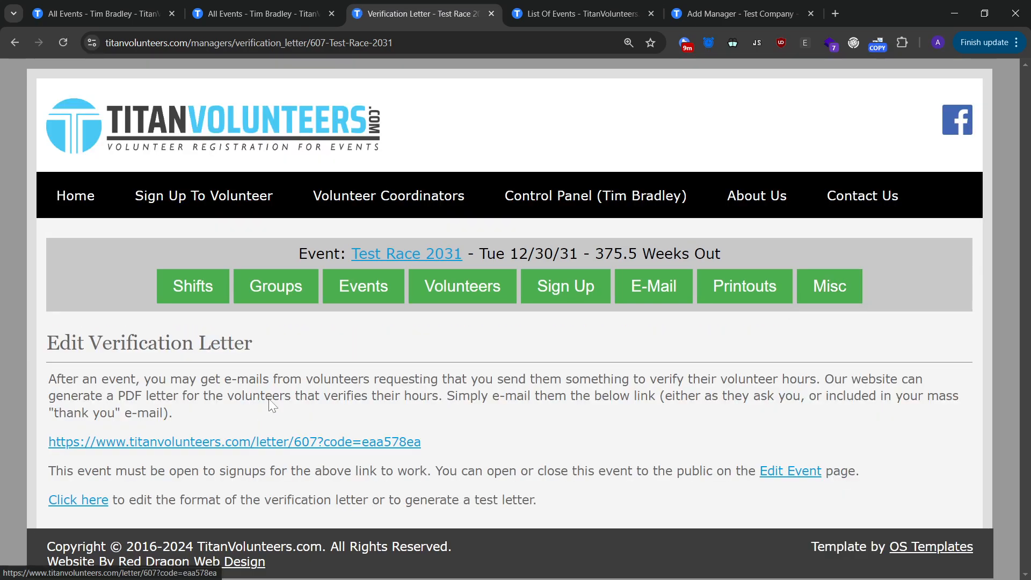
{"action": "left_click", "coordinate": [266, 442]}
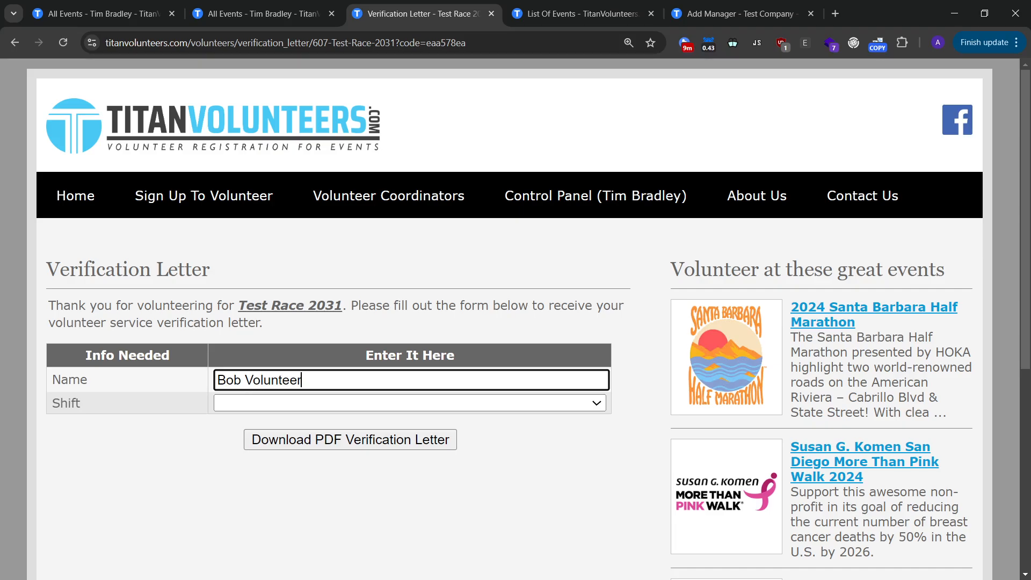
{"action": "key", "text": "Tab"}
{"action": "key", "text": "Down"}
{"action": "left_click", "coordinate": [415, 444]}
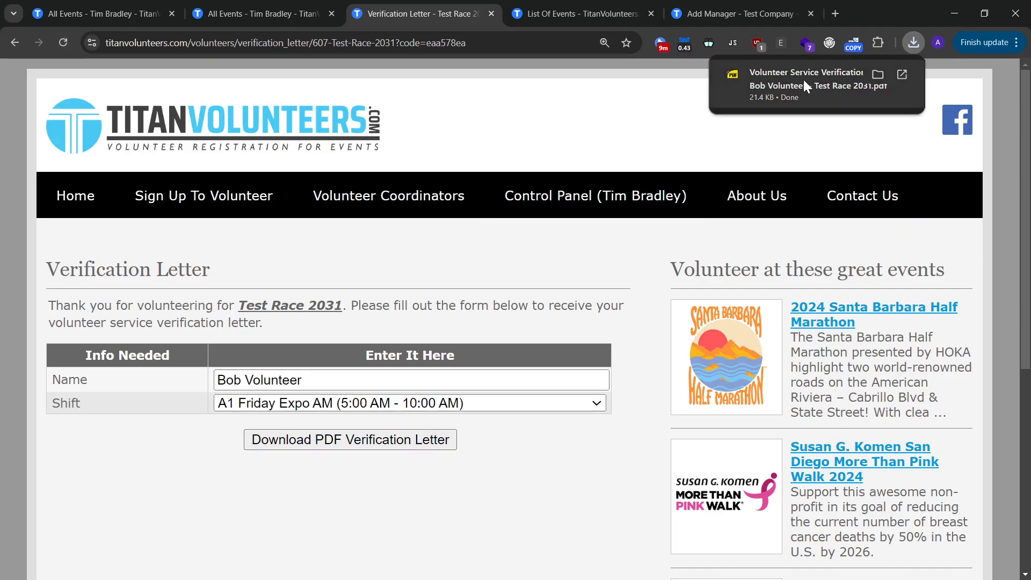
Open the downloaded verification letter, examine its volunteer hours and the coordinator's contact details, then close it.
{"action": "left_click", "coordinate": [804, 80]}
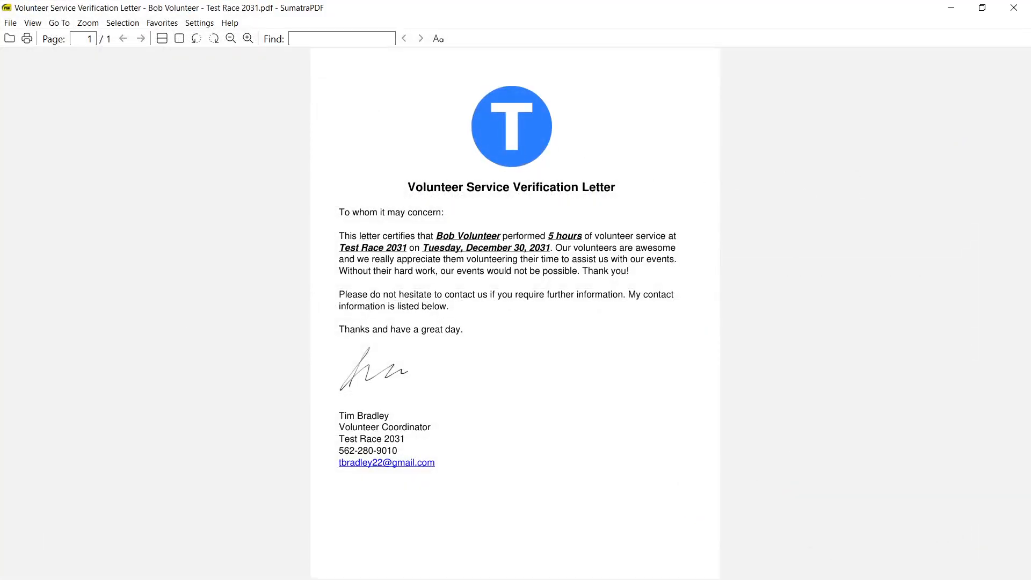
{"action": "left_click_drag", "start_coordinate": [547, 236], "coordinate": [586, 237]}
{"action": "left_click", "coordinate": [586, 237]}
{"action": "left_click_drag", "start_coordinate": [366, 415], "coordinate": [366, 439]}
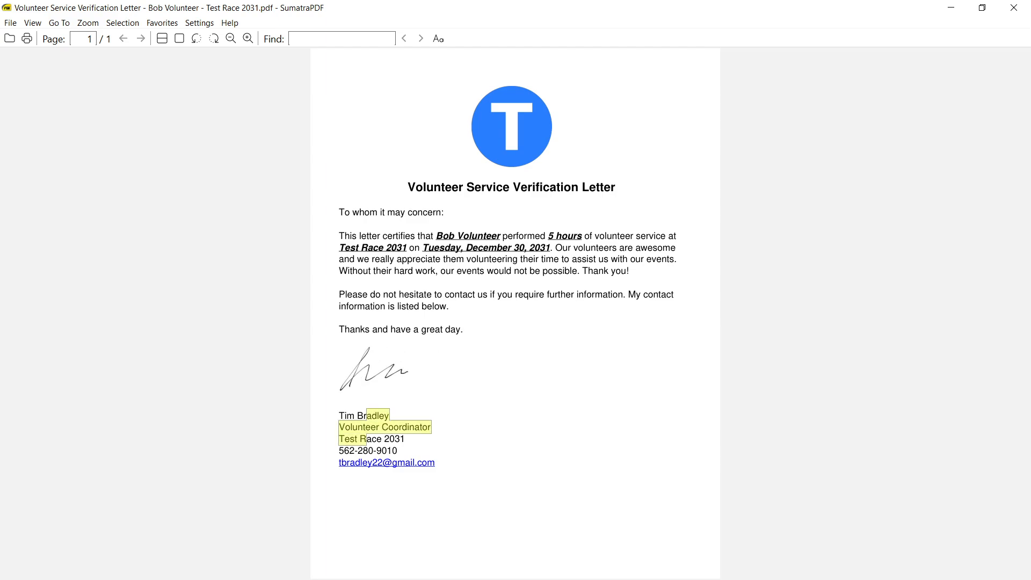
{"action": "left_click", "coordinate": [419, 411]}
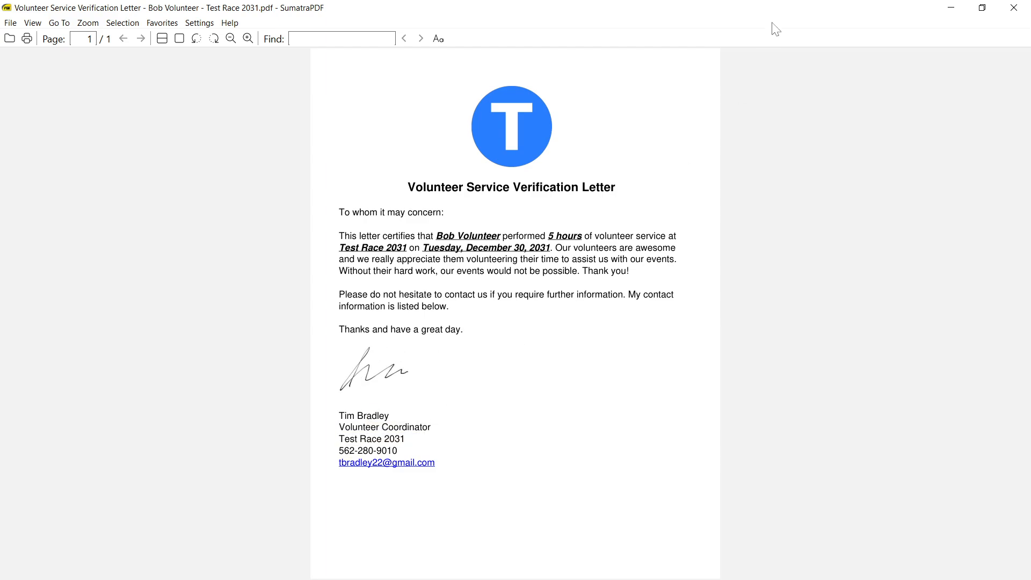
{"action": "left_click", "coordinate": [1013, 8]}
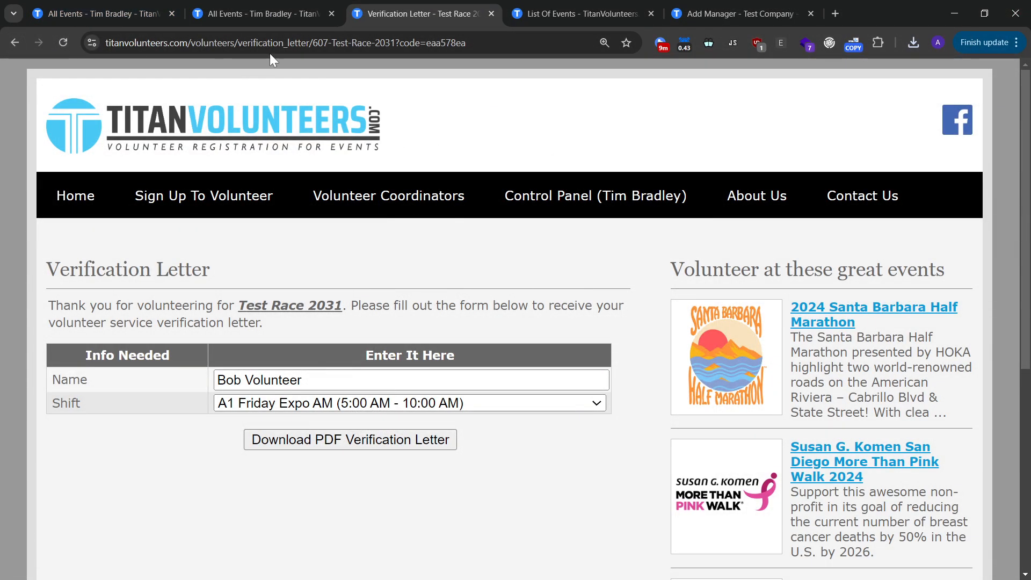
Examine the code at the end of the verification form's web address, then return to the Edit Verification Letter page.
{"action": "left_click", "coordinate": [283, 43]}
{"action": "left_click", "coordinate": [392, 47]}
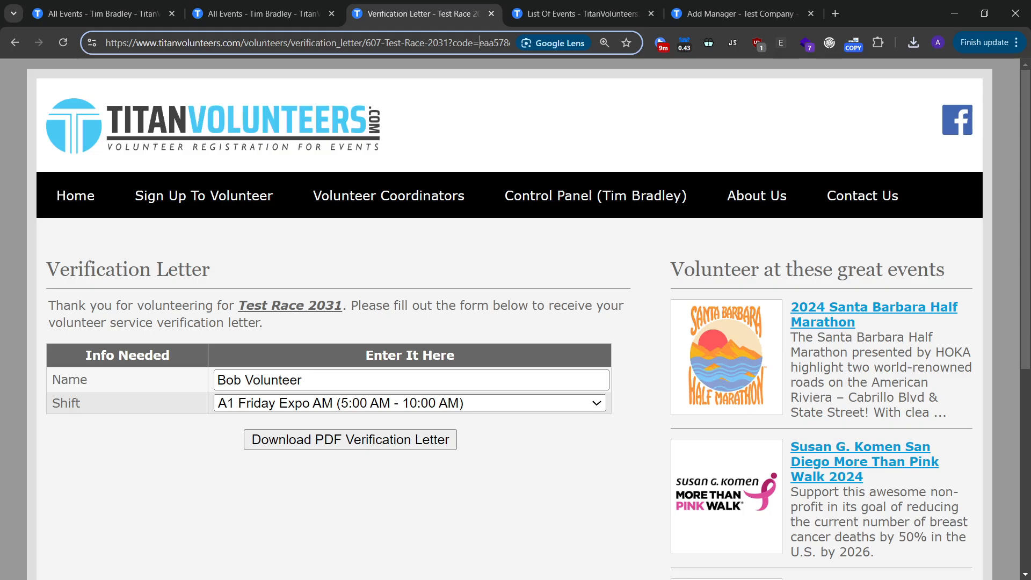
{"action": "key", "text": "shift+End"}
{"action": "key", "text": "Left"}
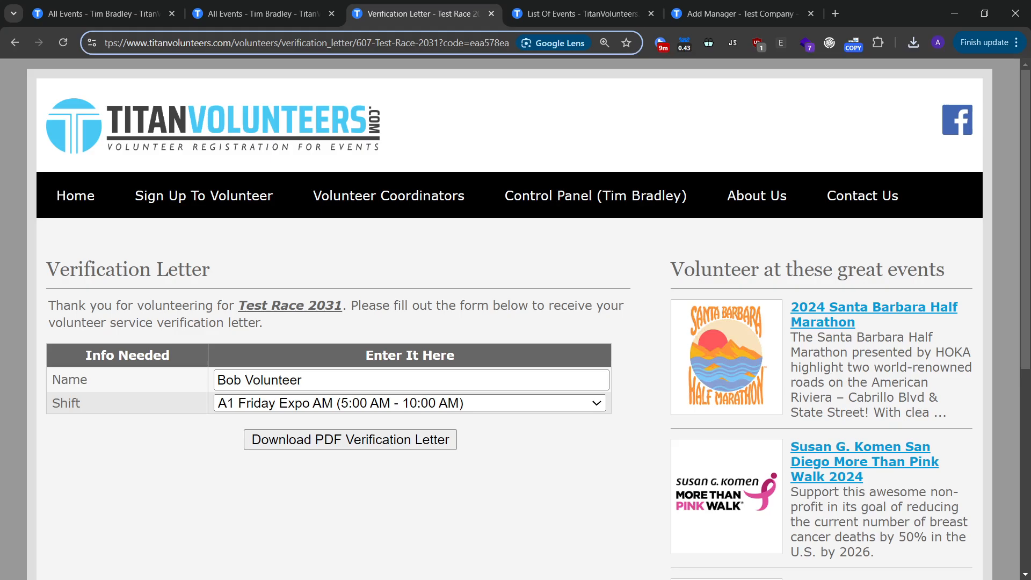
{"action": "left_click", "coordinate": [15, 43]}
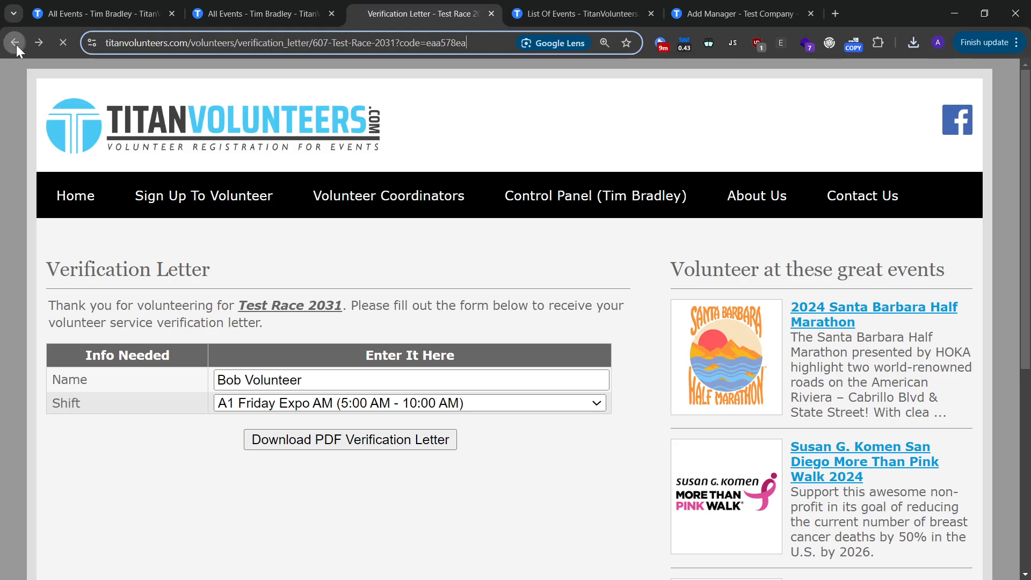
Open the Invoice & W-9 Generator and look through its invoice, line item, staff salary and W-9 sections.
{"action": "mouse_move", "coordinate": [836, 303]}
{"action": "scroll", "coordinate": [805, 339], "scroll_direction": "down", "scroll_amount": 1}
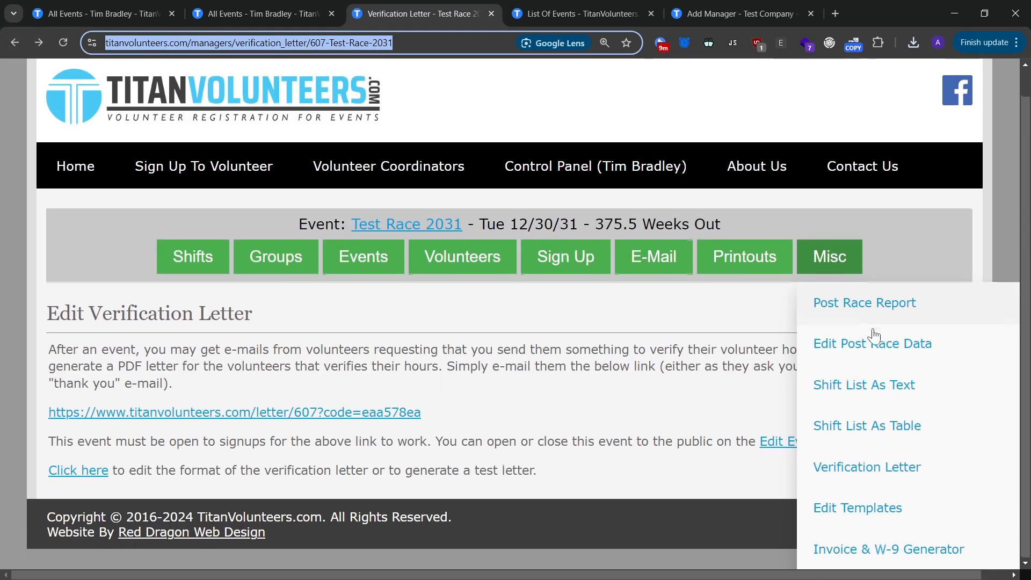
{"action": "left_click", "coordinate": [874, 553]}
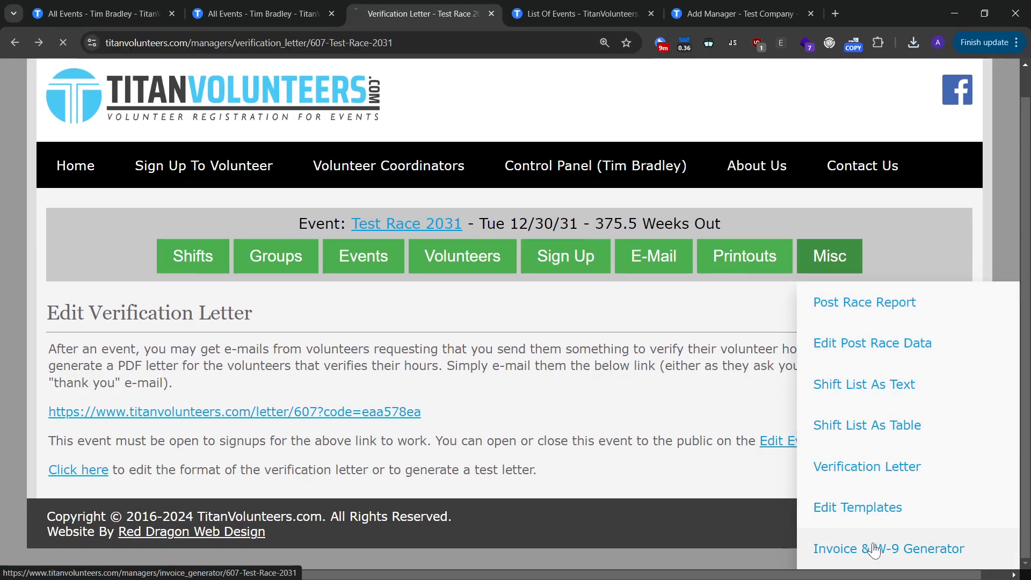
{"action": "scroll", "coordinate": [410, 339], "scroll_direction": "down", "scroll_amount": 4}
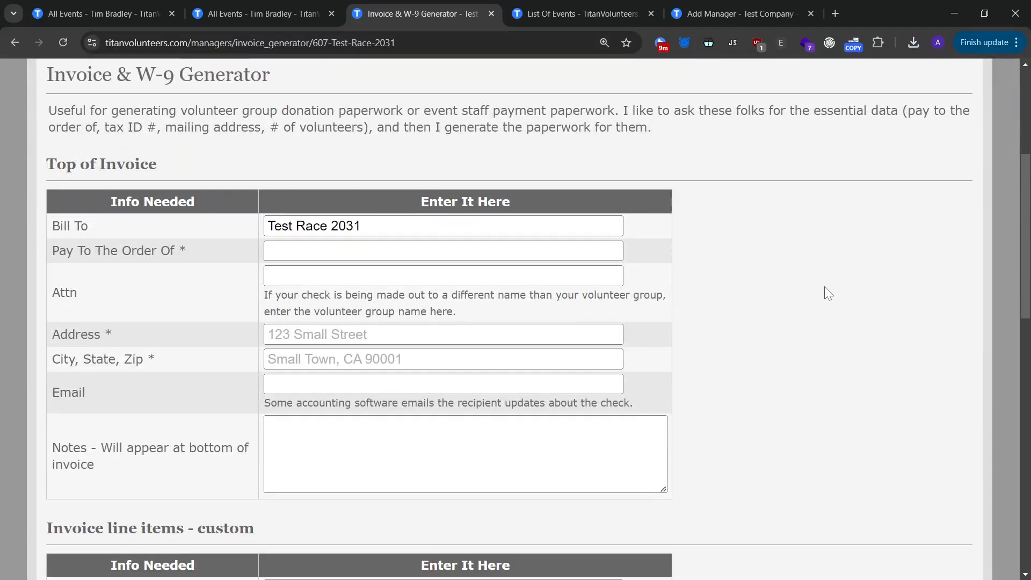
{"action": "left_click", "coordinate": [443, 250]}
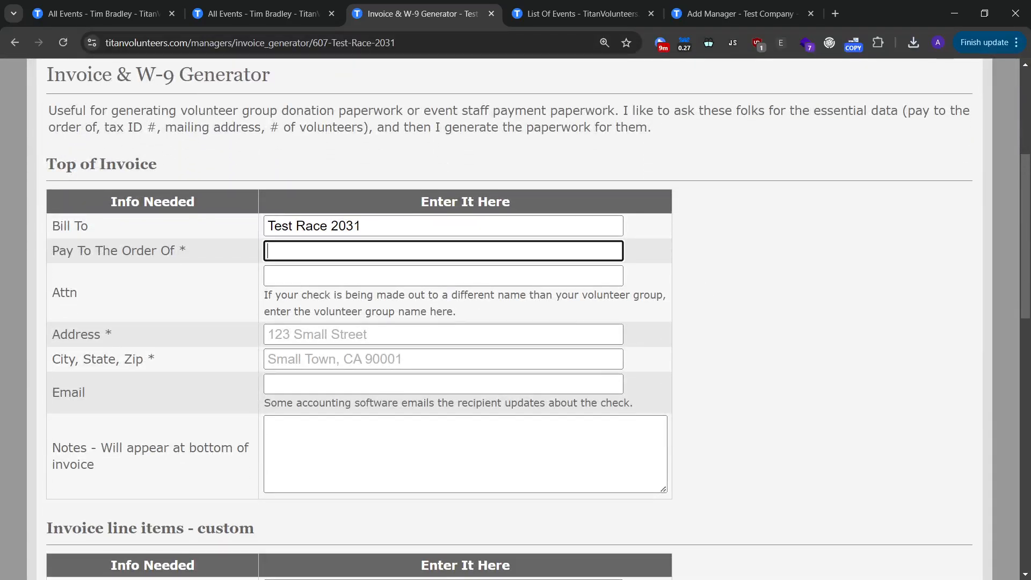
{"action": "scroll", "coordinate": [495, 302], "scroll_direction": "down", "scroll_amount": 12}
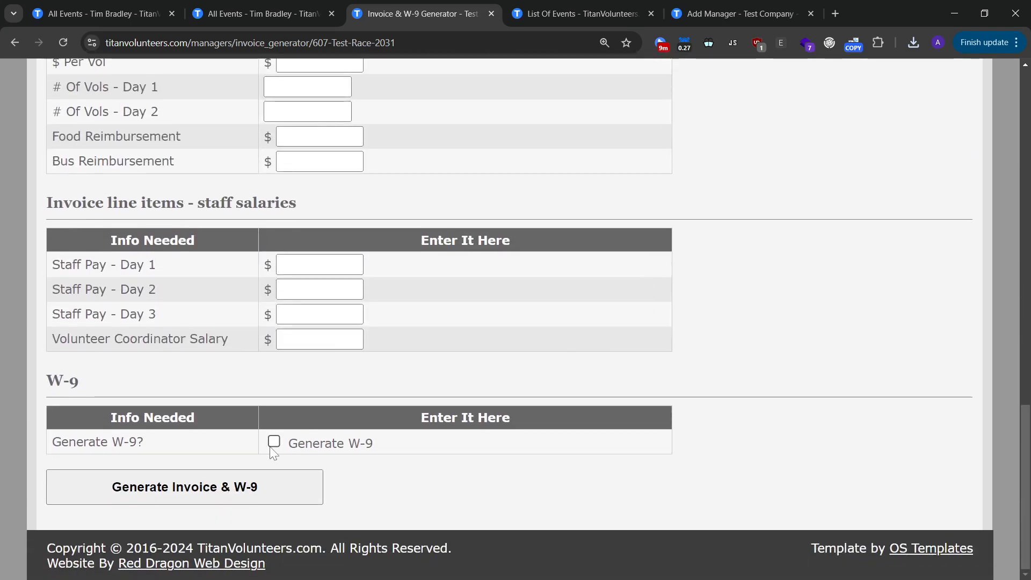
Turn on W-9 generation and examine the Social Security, Employer Identification and Type fields of the W-9 section.
{"action": "left_click", "coordinate": [273, 445]}
{"action": "left_click", "coordinate": [349, 414]}
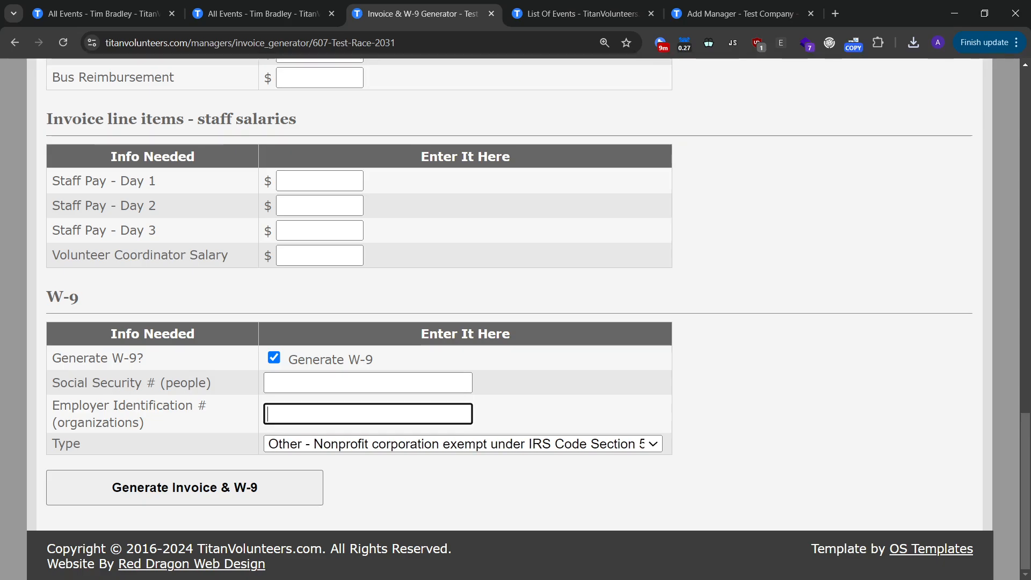
{"action": "left_click", "coordinate": [349, 444]}
{"action": "left_click", "coordinate": [517, 412]}
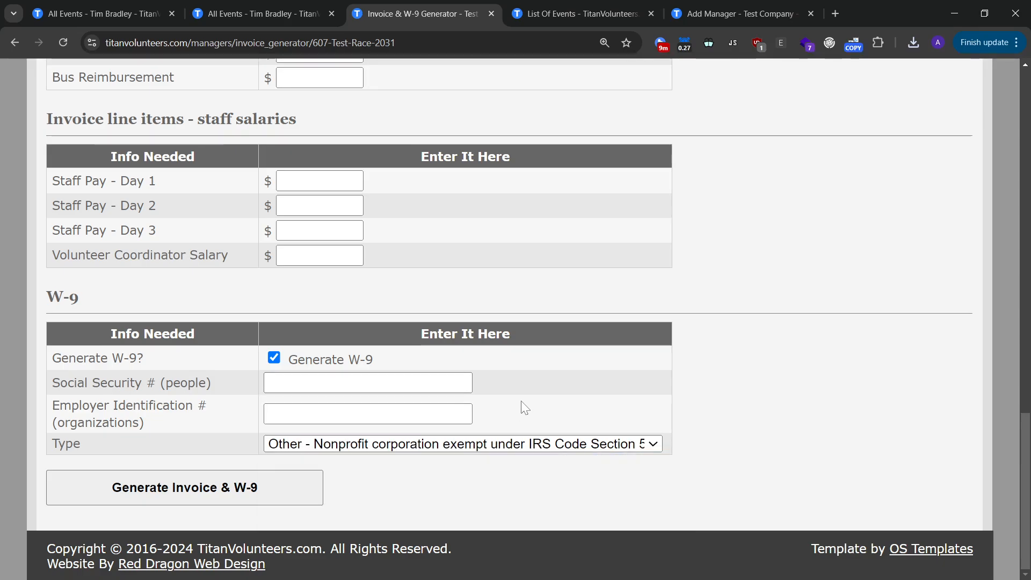
{"action": "scroll", "coordinate": [526, 408], "scroll_direction": "up", "scroll_amount": 20}
{"action": "scroll", "coordinate": [579, 156], "scroll_direction": "down", "scroll_amount": 1}
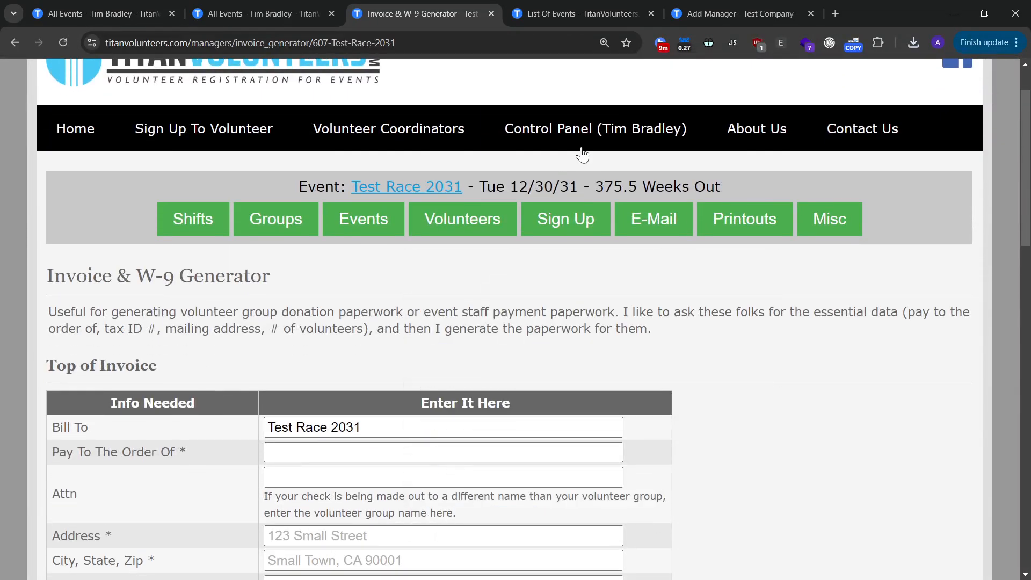
{"action": "scroll", "coordinate": [581, 148], "scroll_direction": "up", "scroll_amount": 2}
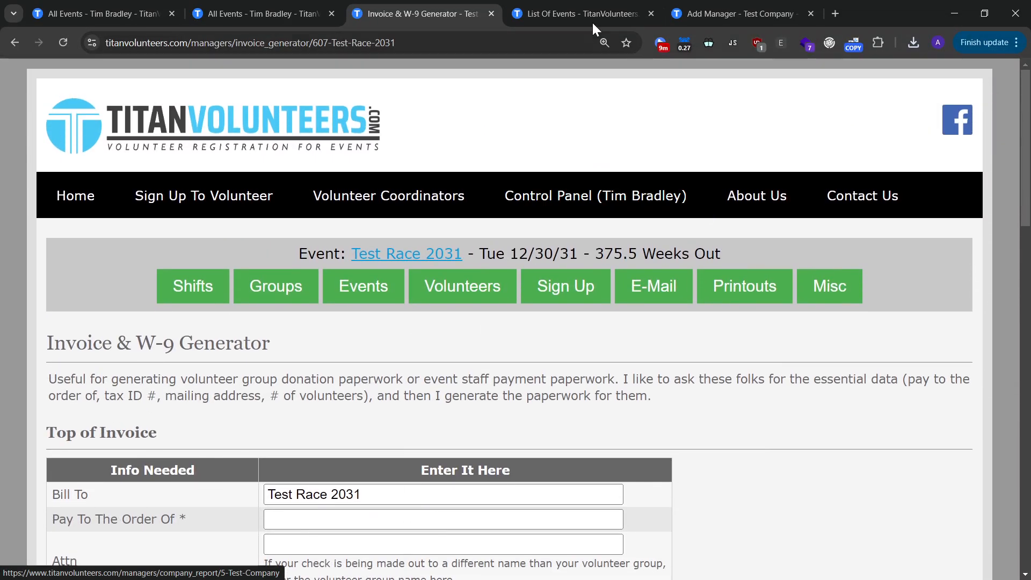
Open Test Company's Add Manager page and look through its introduction, contact fields and access level options.
{"action": "left_click", "coordinate": [707, 12]}
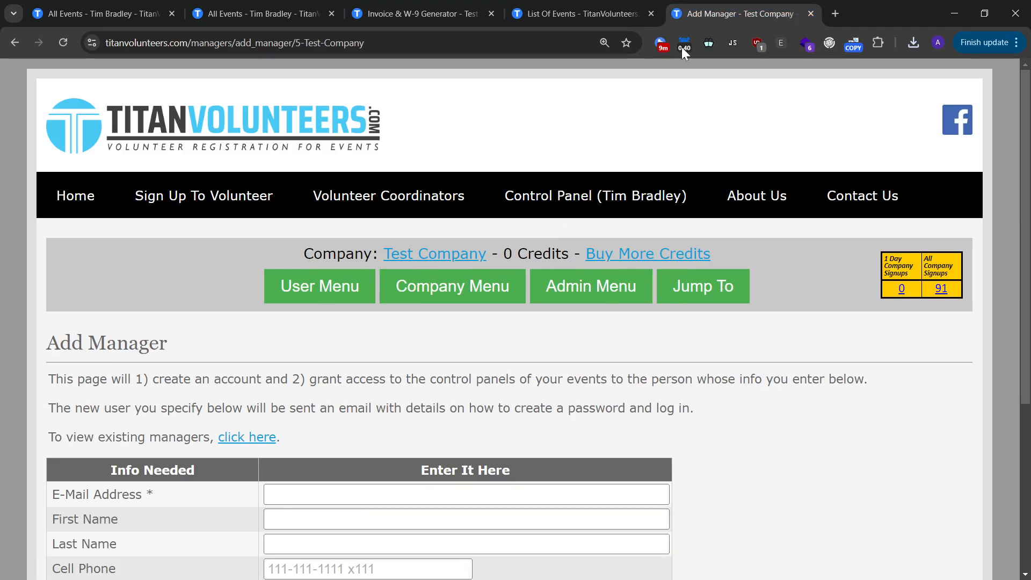
{"action": "mouse_move", "coordinate": [456, 293]}
{"action": "scroll", "coordinate": [467, 398], "scroll_direction": "down", "scroll_amount": 1}
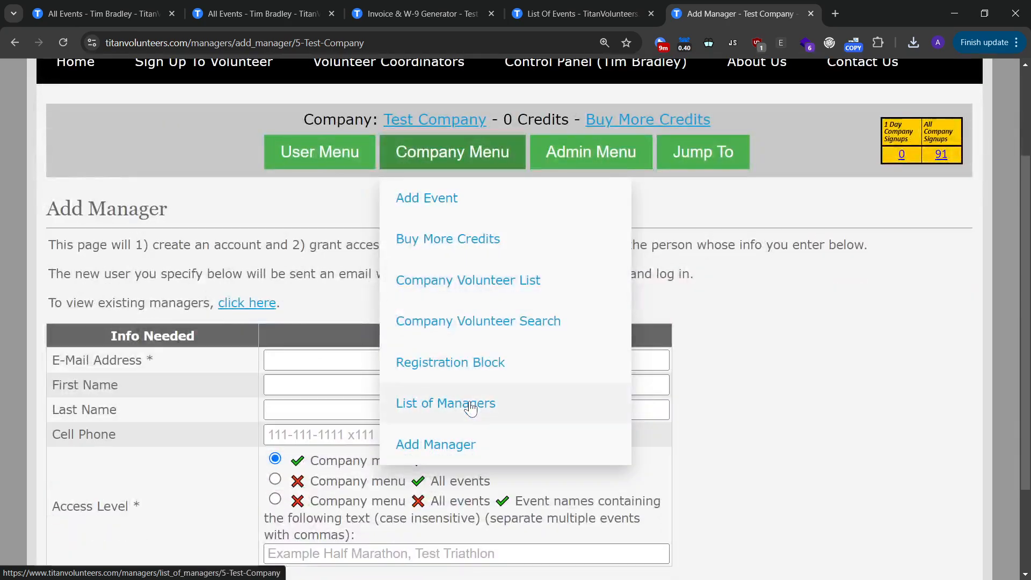
{"action": "left_click", "coordinate": [452, 441]}
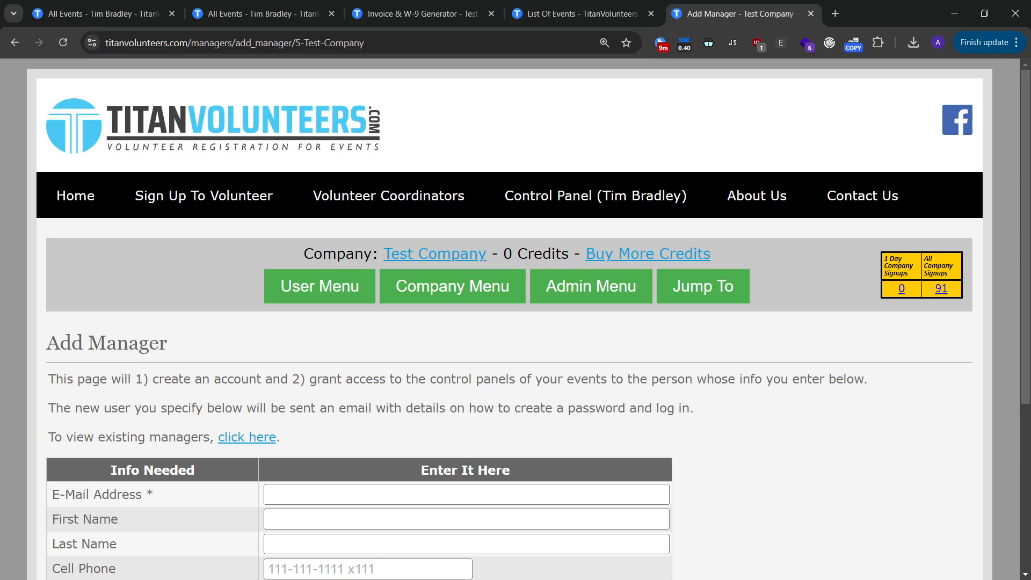
{"action": "left_click_drag", "start_coordinate": [163, 384], "coordinate": [161, 407]}
{"action": "left_click", "coordinate": [161, 408]}
{"action": "scroll", "coordinate": [231, 356], "scroll_direction": "down", "scroll_amount": 3}
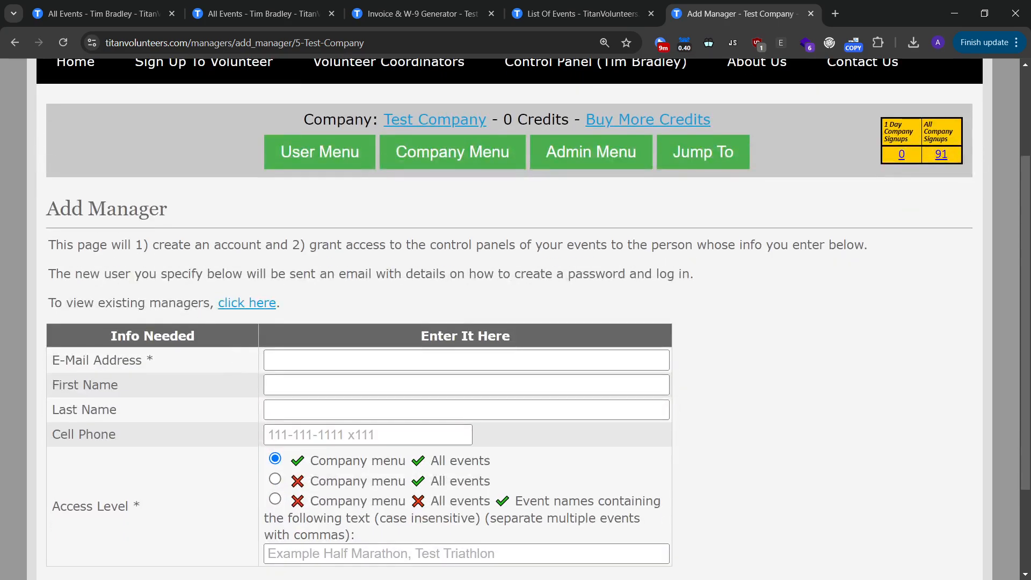
{"action": "scroll", "coordinate": [257, 318], "scroll_direction": "down", "scroll_amount": 2}
{"action": "scroll", "coordinate": [265, 189], "scroll_direction": "up", "scroll_amount": 1}
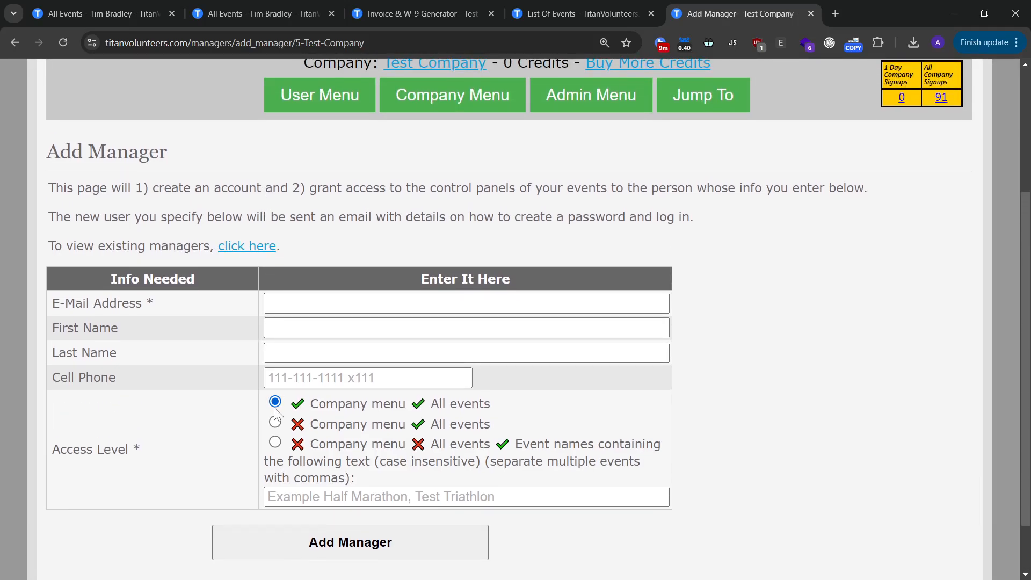
Restrict the new manager's access level to event names containing "Small Town Marathon, Small Town 5K".
{"action": "left_click_drag", "start_coordinate": [302, 409], "coordinate": [345, 405]}
{"action": "left_click", "coordinate": [502, 409]}
{"action": "left_click", "coordinate": [346, 405]}
{"action": "left_click", "coordinate": [276, 443]}
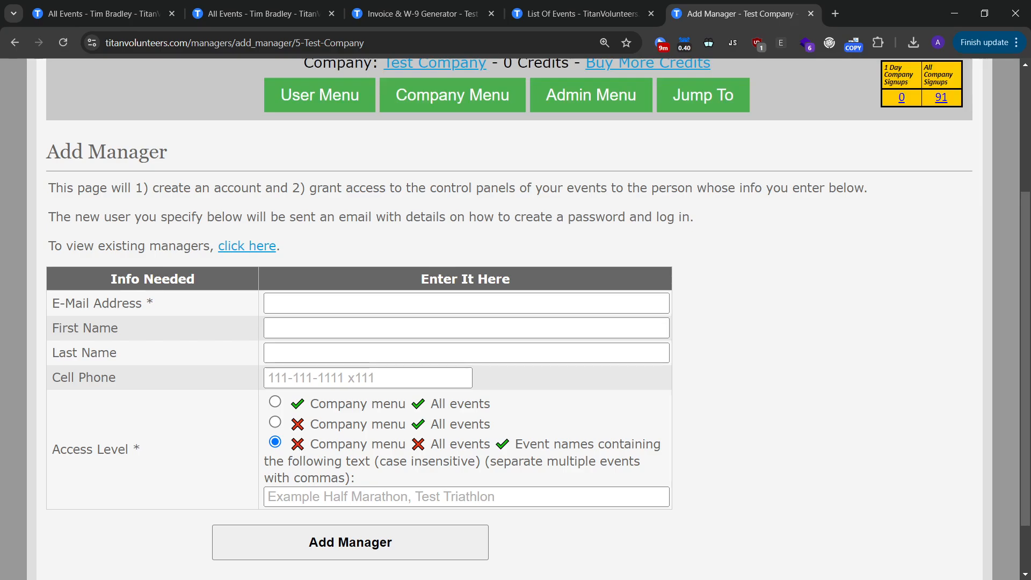
{"action": "key", "text": "Tab"}
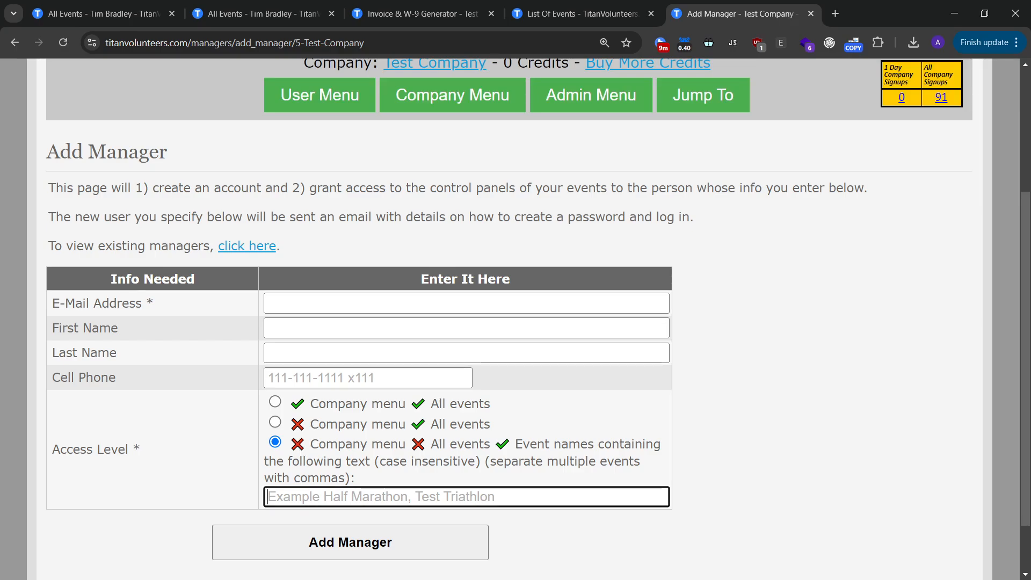
{"action": "type", "text": "Smal"}
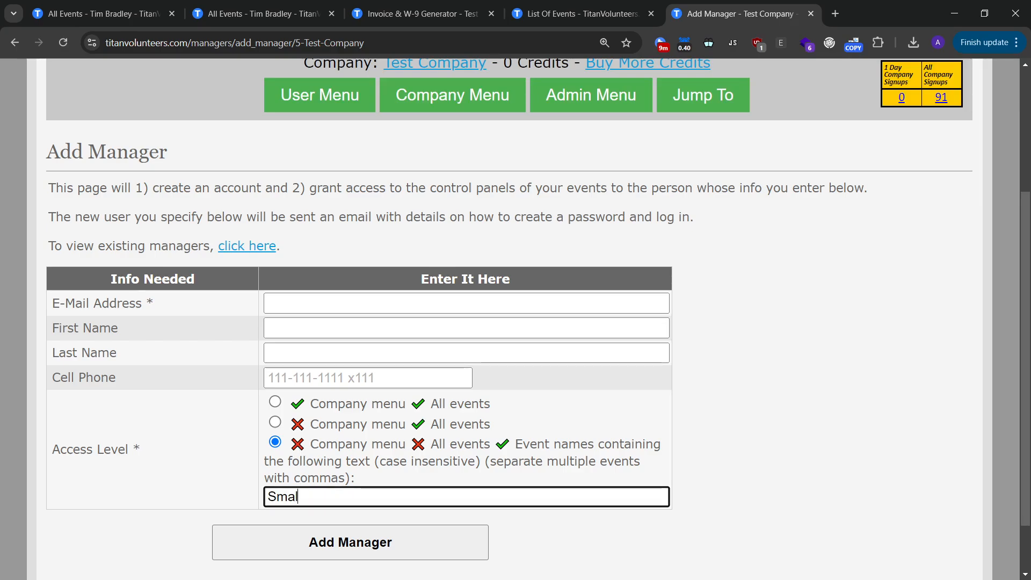
{"action": "type", "text": "l Town Marathon, S"}
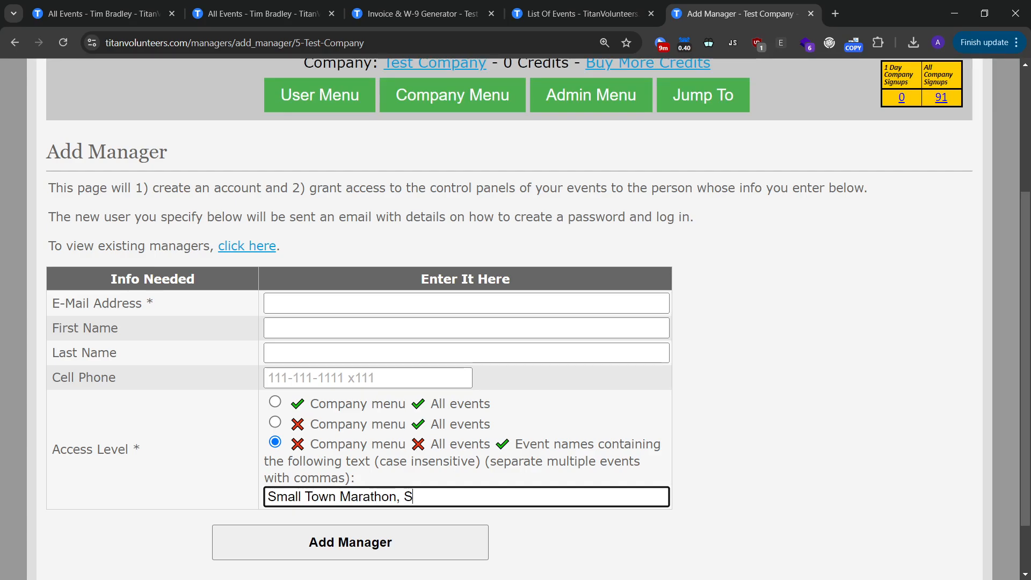
{"action": "type", "text": "mall Town 5K"}
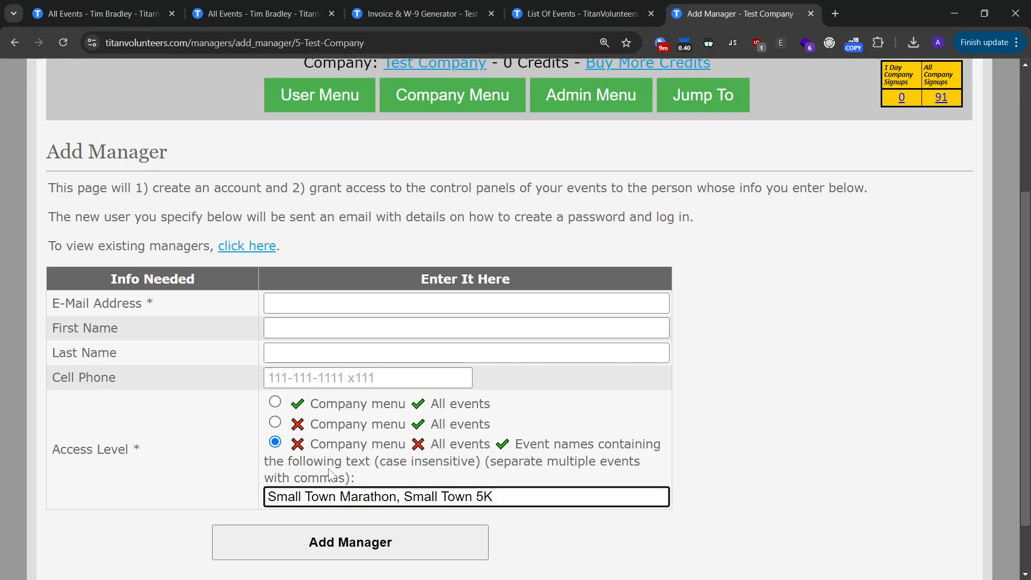
Examine the new manager's e-mail and name fields and the introductory text about event access and the account e-mail.
{"action": "scroll", "coordinate": [452, 420], "scroll_direction": "up", "scroll_amount": 1}
{"action": "scroll", "coordinate": [452, 420], "scroll_direction": "down", "scroll_amount": 1}
{"action": "left_click", "coordinate": [458, 353]}
{"action": "left_click", "coordinate": [457, 328]}
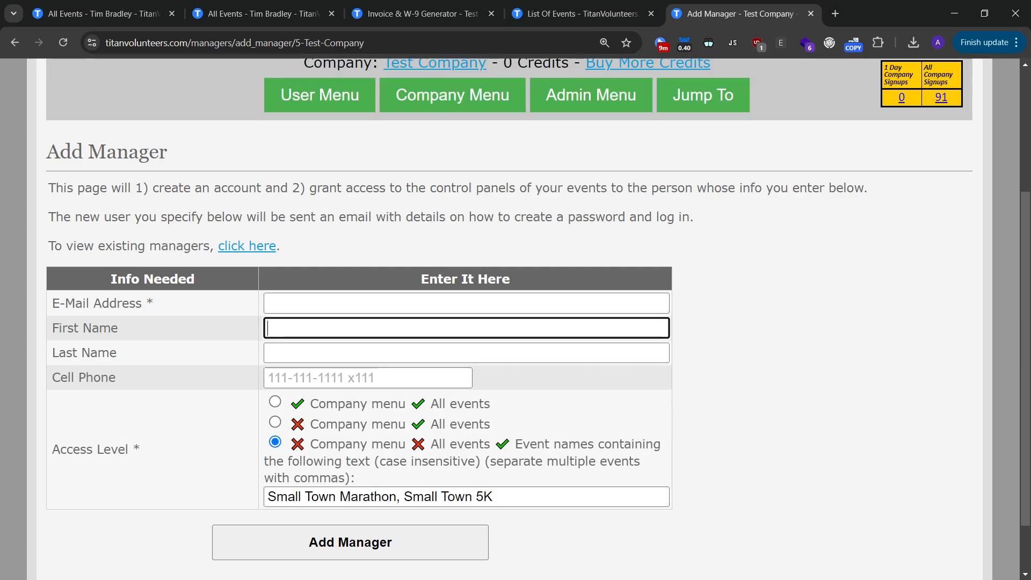
{"action": "left_click", "coordinate": [457, 304]}
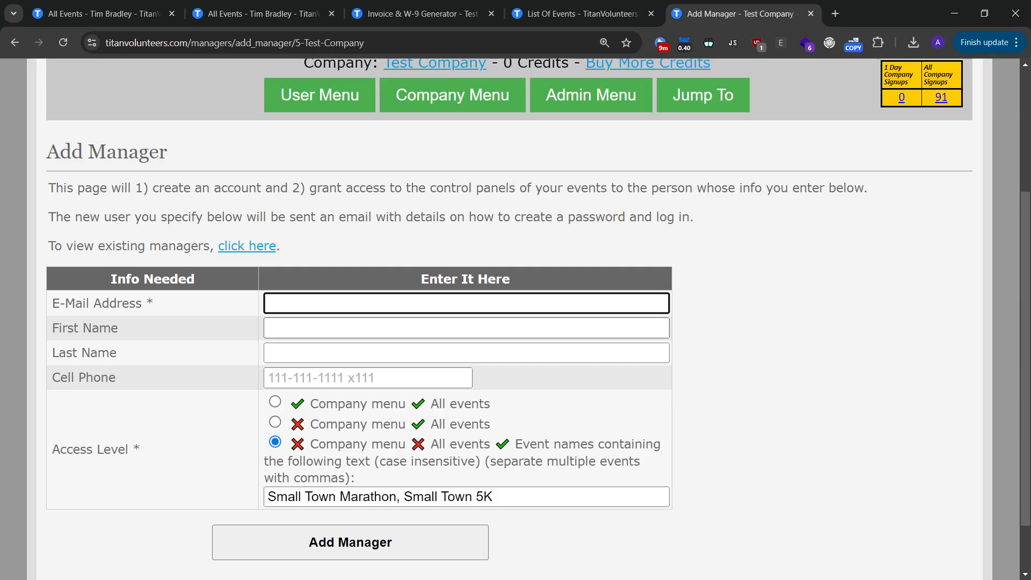
{"action": "left_click", "coordinate": [458, 328]}
{"action": "left_click", "coordinate": [457, 353]}
{"action": "scroll", "coordinate": [510, 357], "scroll_direction": "up", "scroll_amount": 3}
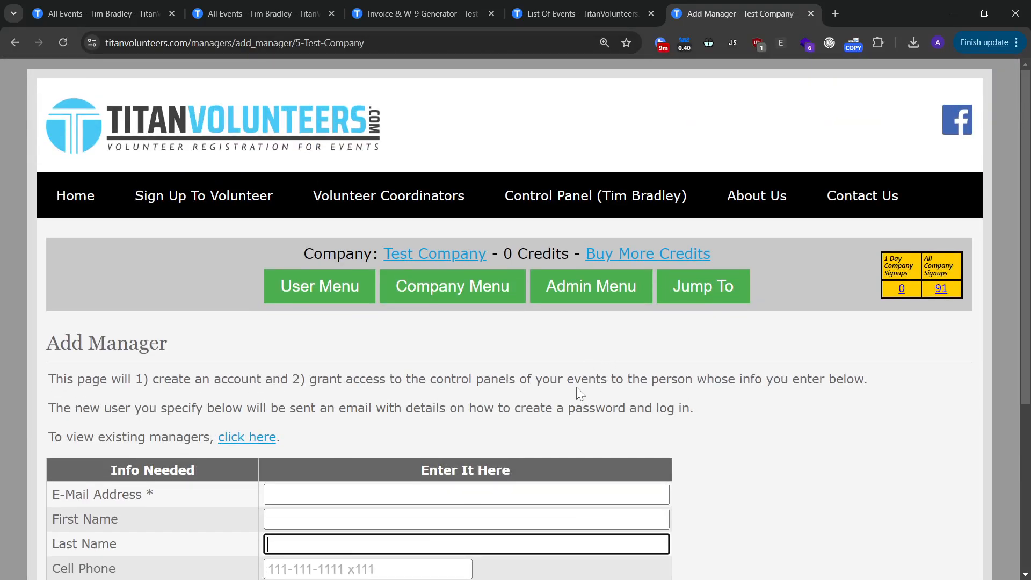
{"action": "left_click_drag", "start_coordinate": [391, 379], "coordinate": [393, 409]}
{"action": "left_click", "coordinate": [401, 409]}
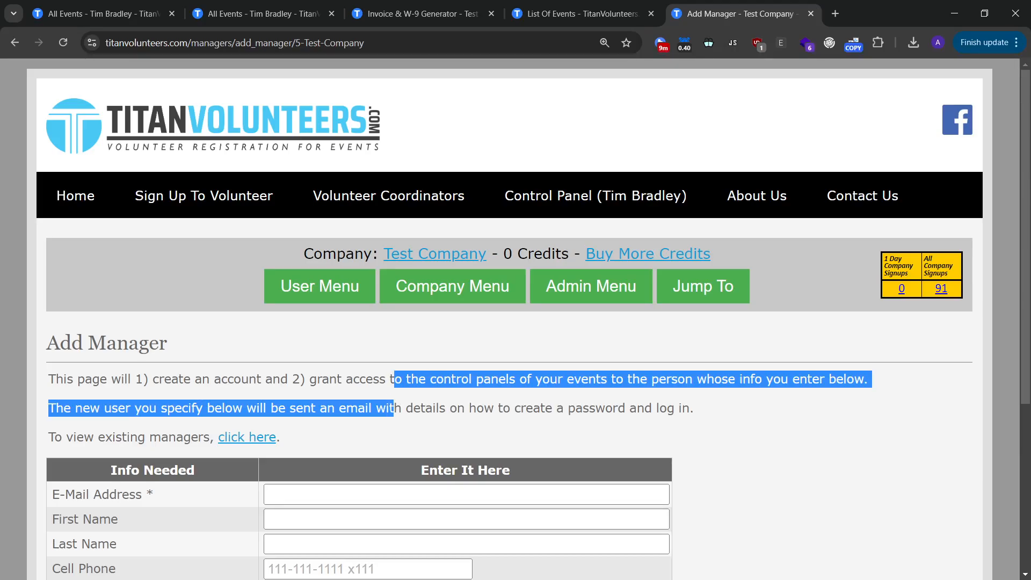
{"action": "left_click", "coordinate": [393, 408]}
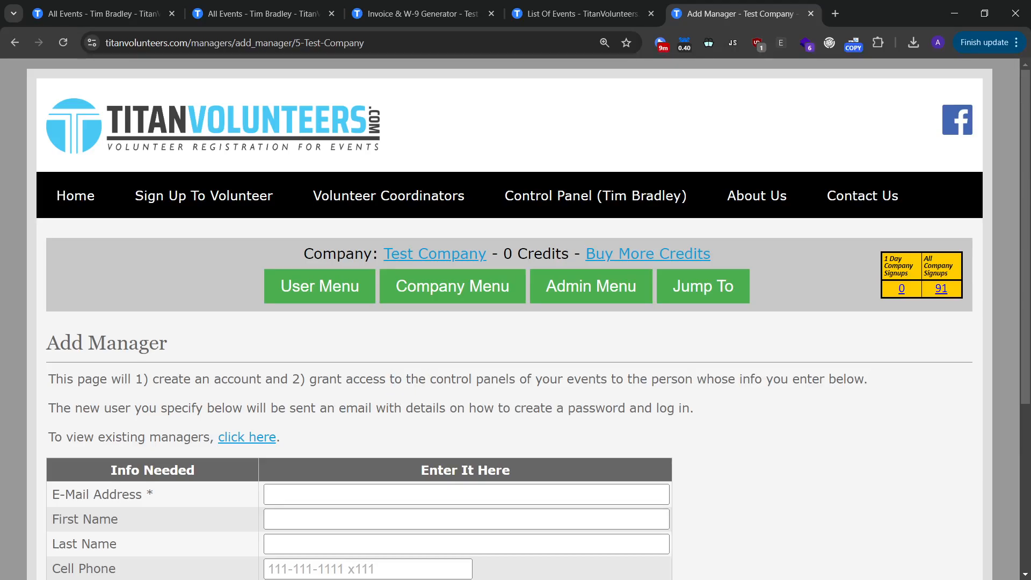
Open the site's Contact Us page.
{"action": "left_click", "coordinate": [864, 203]}
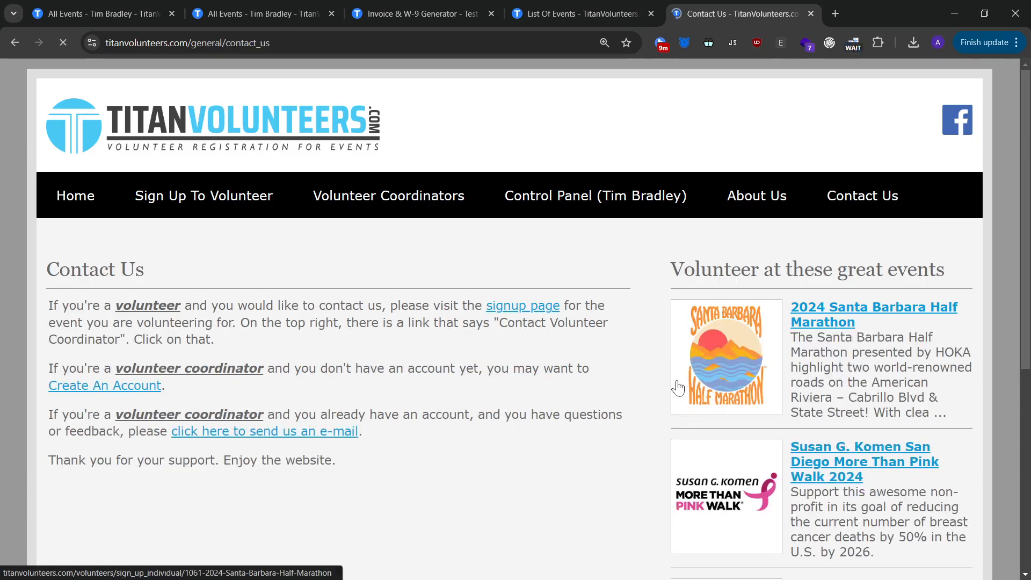